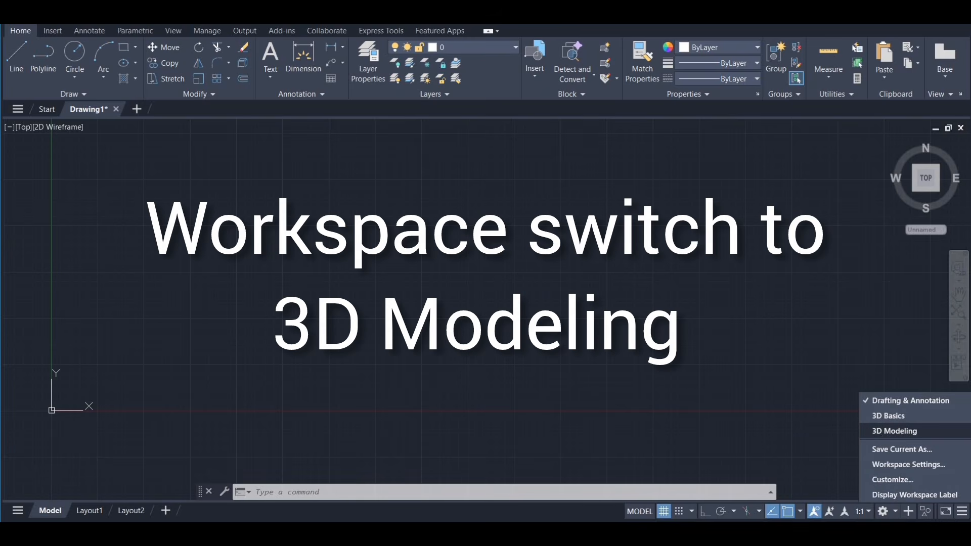
Switch the workspace to 3D Modeling.
click(880, 434)
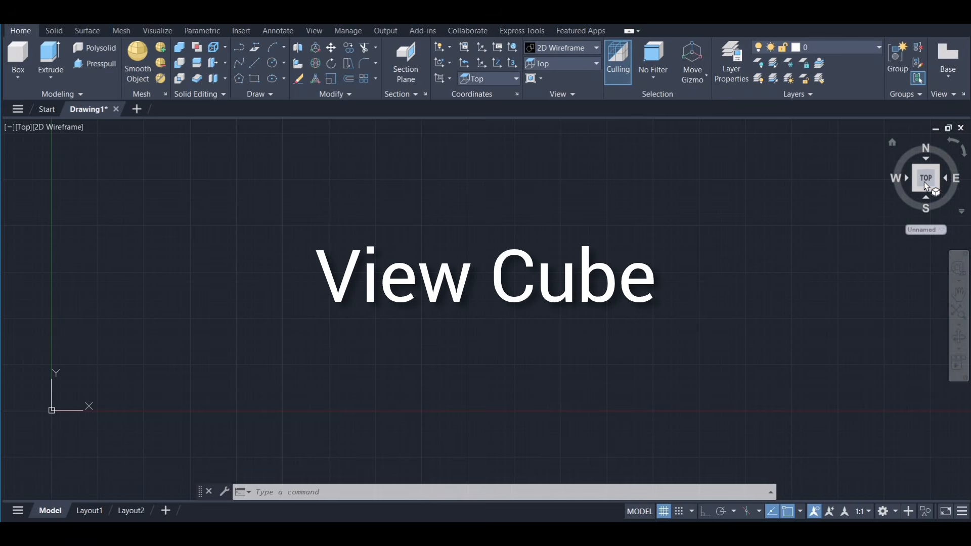
Examine the ViewCube orientations by cycling through SW Isometric, Front, Left, SE Isometric and Right, ending in the Top view.
drag(915, 189, 911, 189)
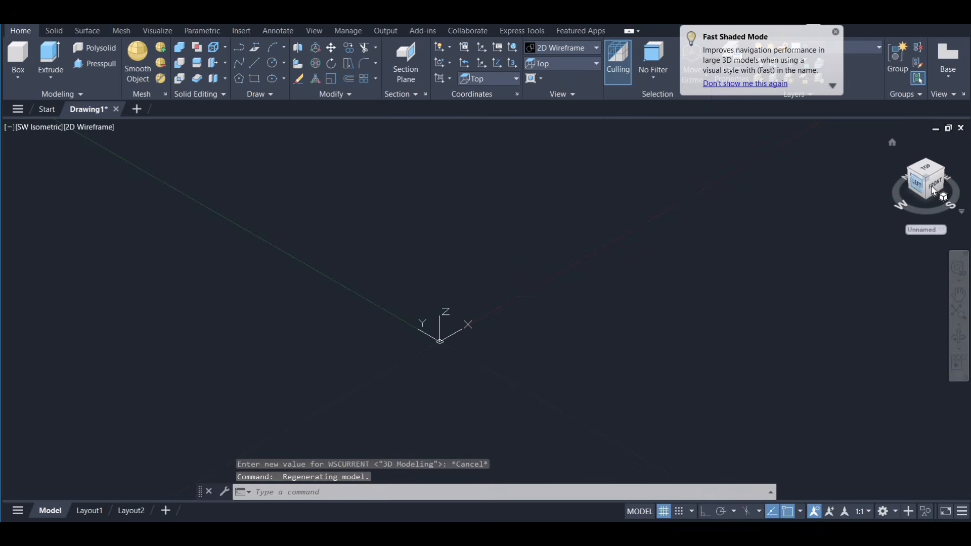
click(933, 186)
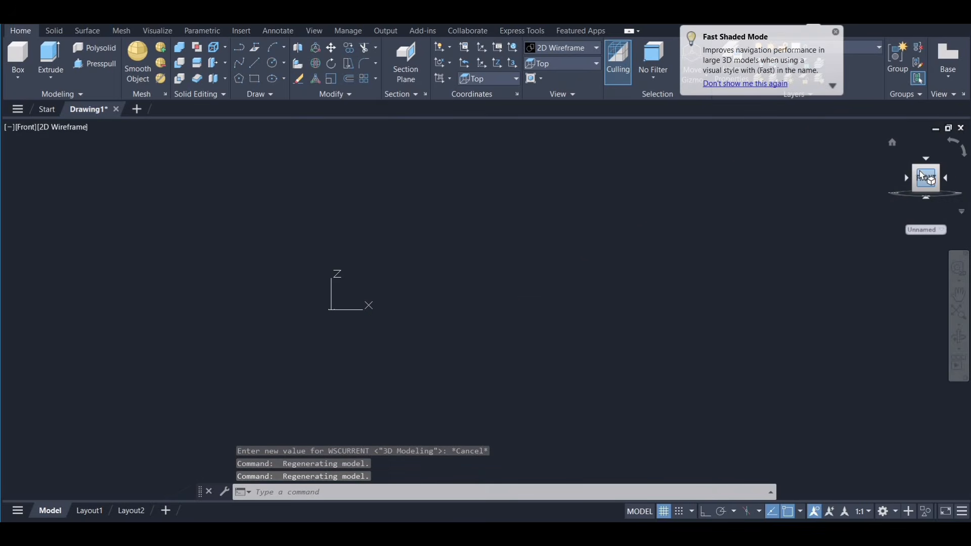
click(916, 170)
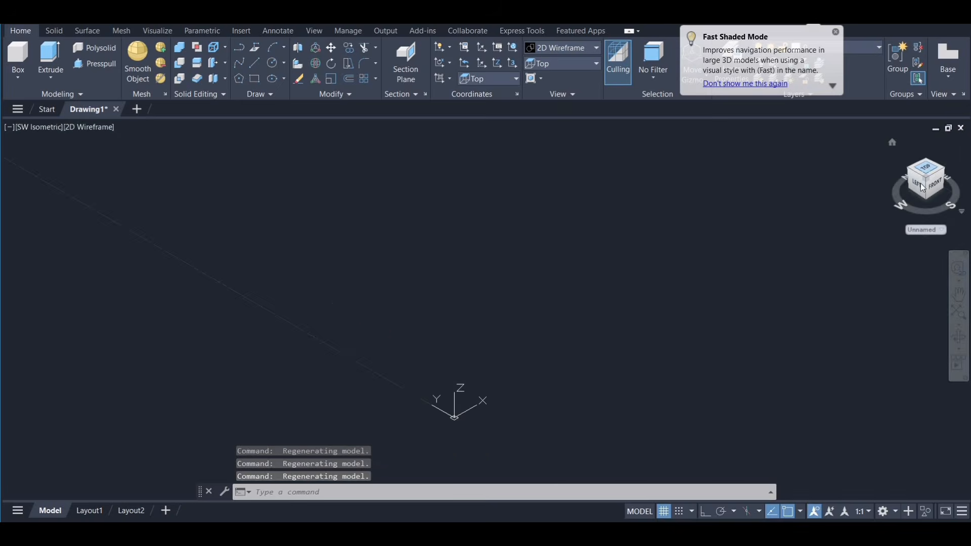
click(921, 190)
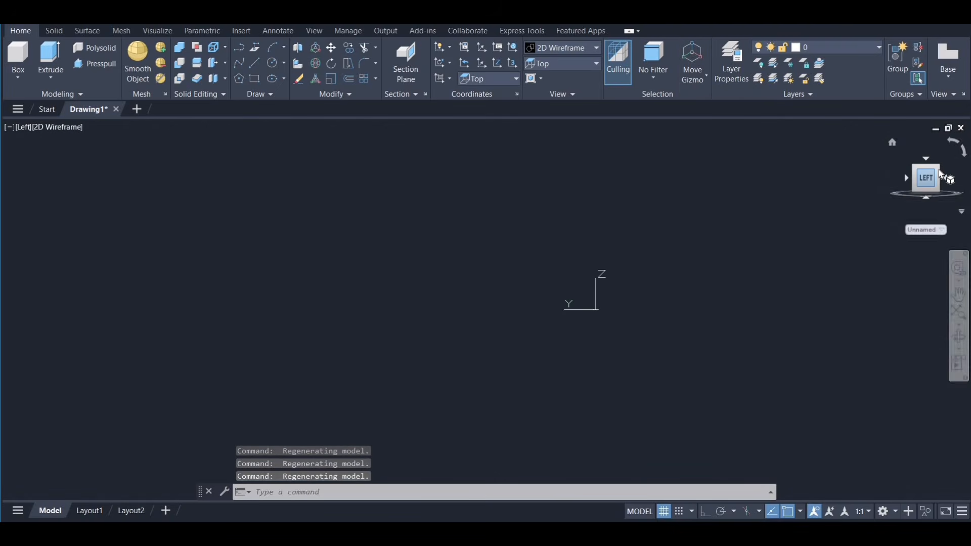
click(941, 173)
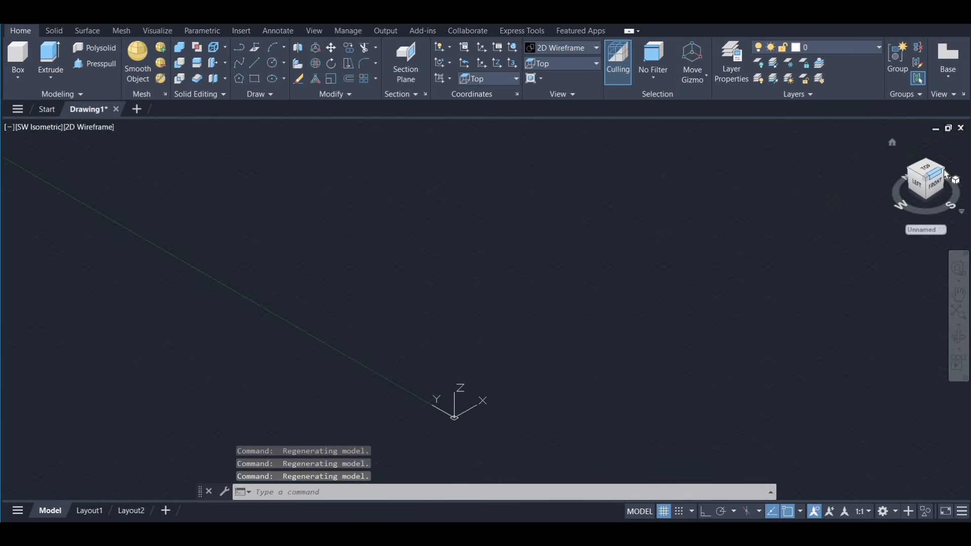
click(942, 173)
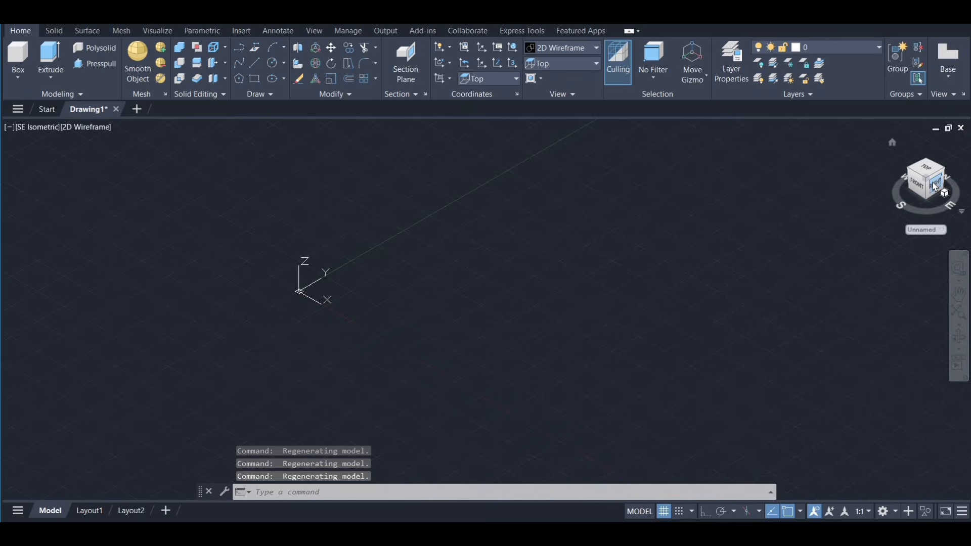
click(934, 187)
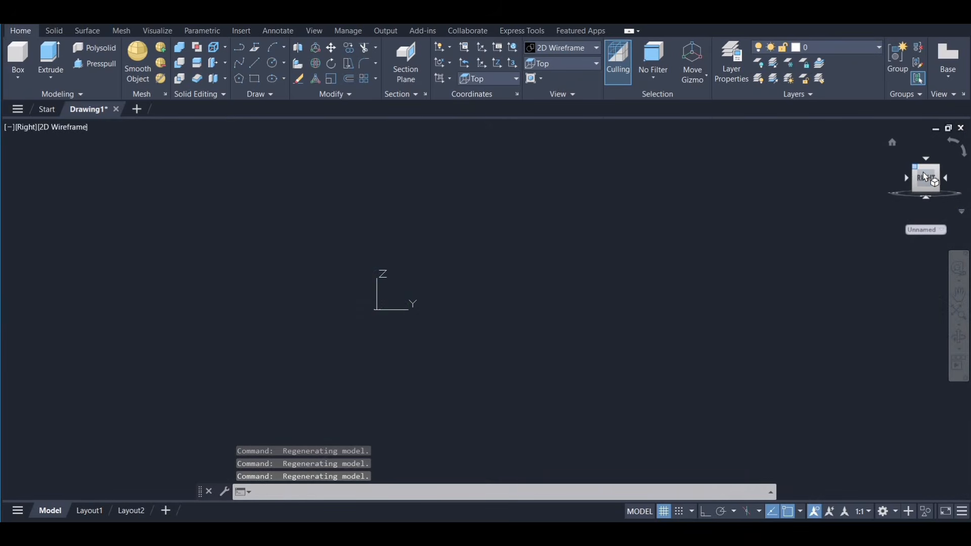
click(923, 173)
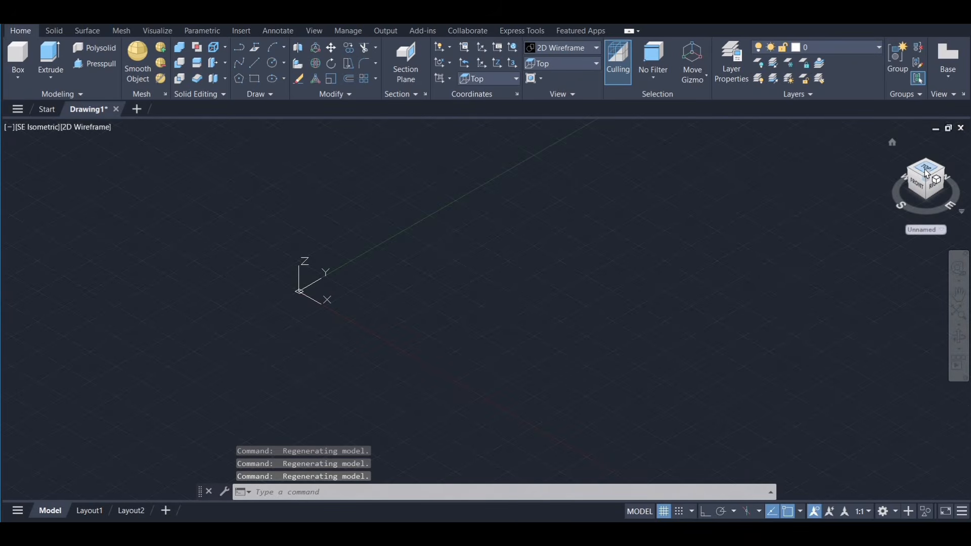
click(927, 174)
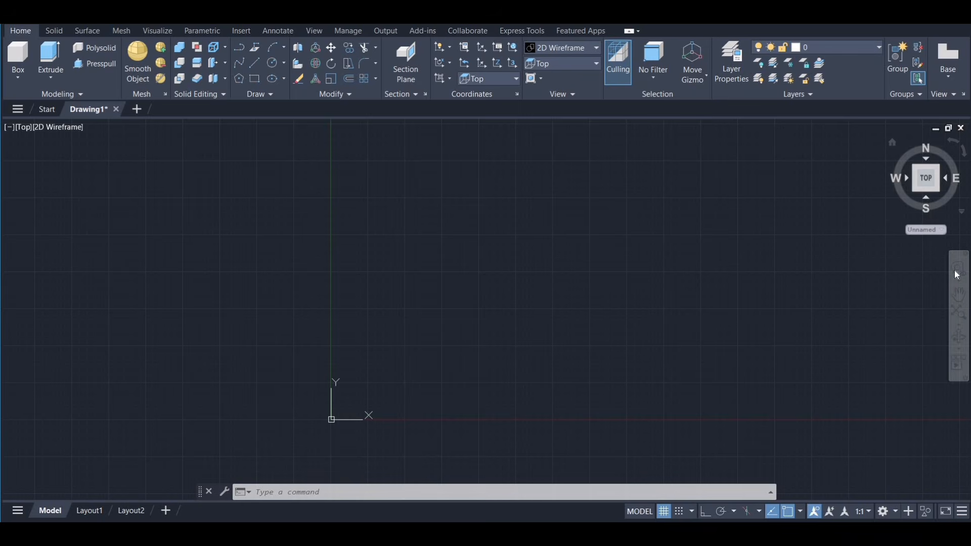
Set the view to SW Isometric and draw a rectangle about 573 by 428 on the Top plane, starting at the origin.
click(596, 64)
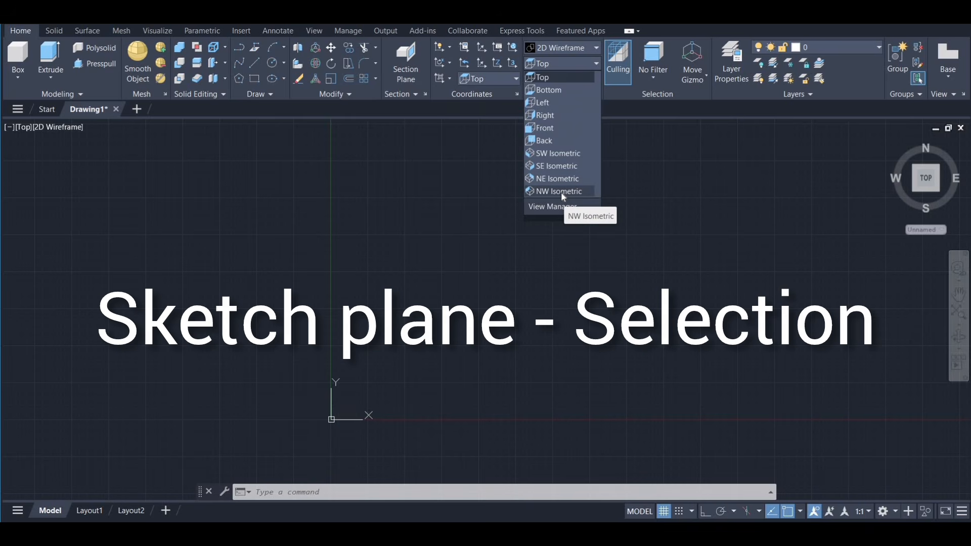
click(553, 154)
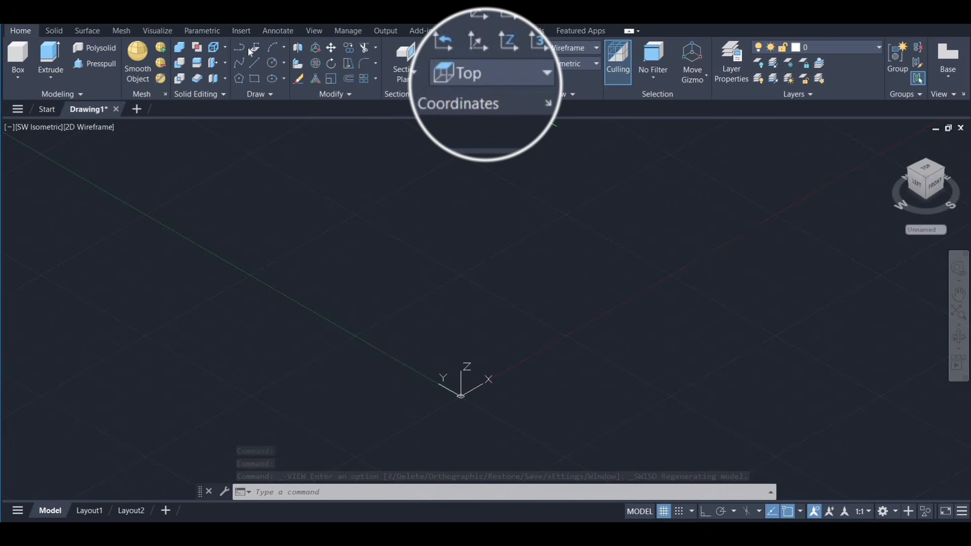
click(254, 79)
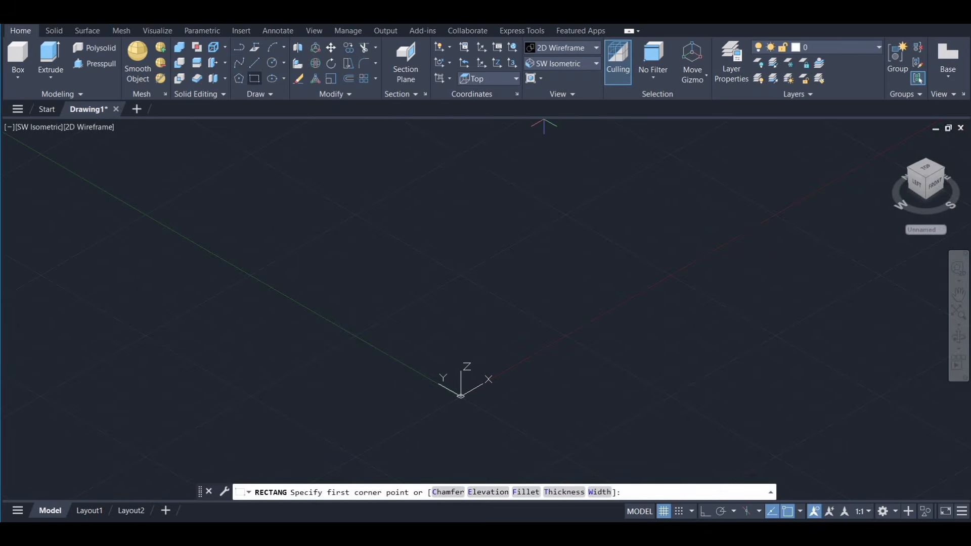
click(461, 395)
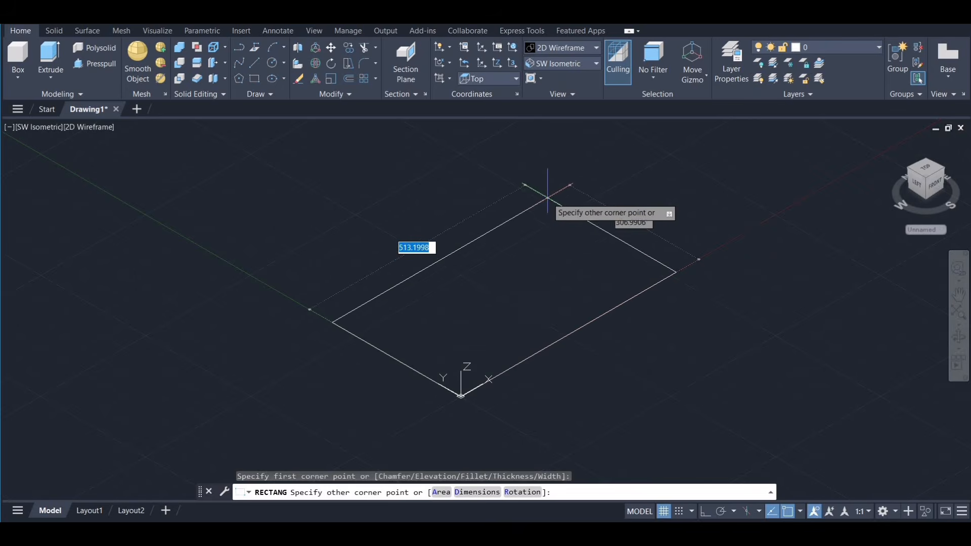
click(522, 155)
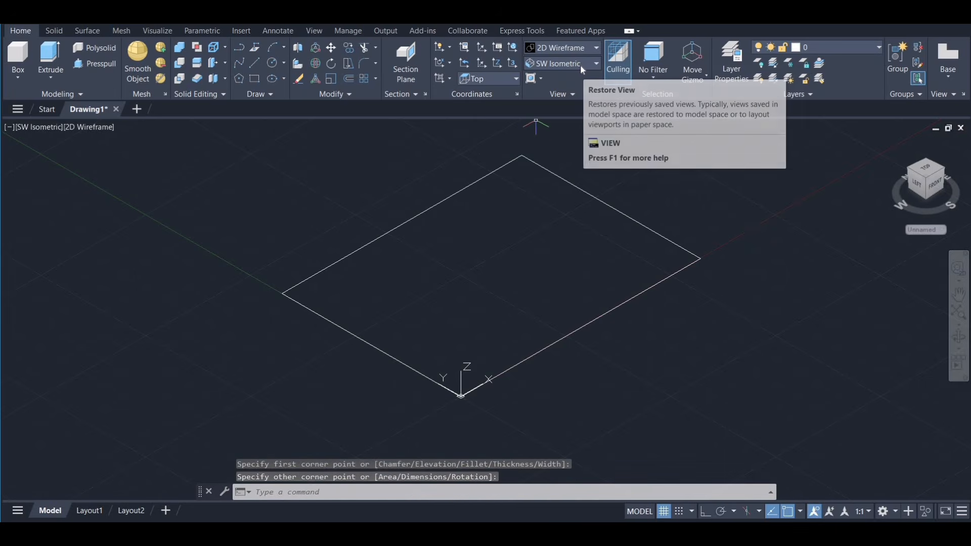
Set the UCS to Front and draw a rectangle about 573 by 425 downward from the origin, sharing the top rectangle's front edge.
click(516, 80)
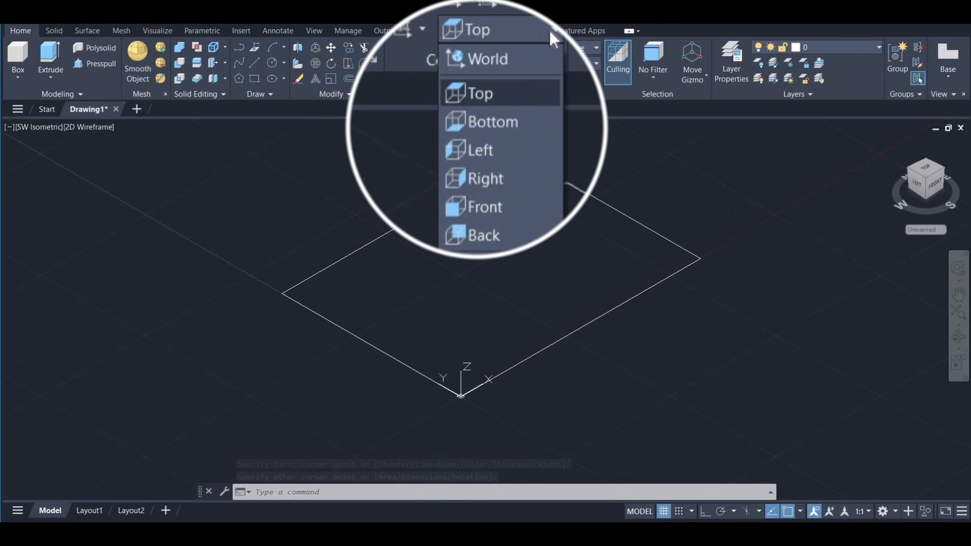
click(488, 167)
click(258, 78)
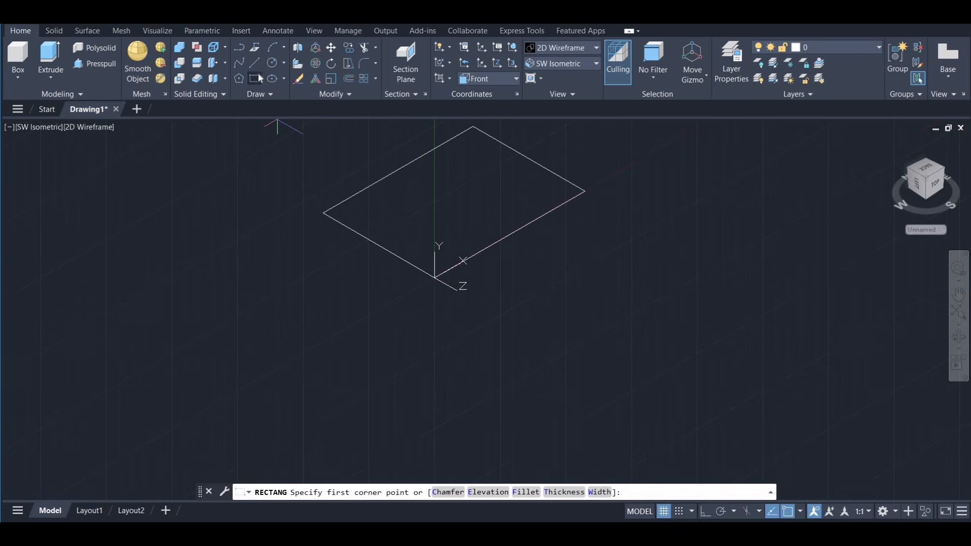
key(Return)
click(435, 277)
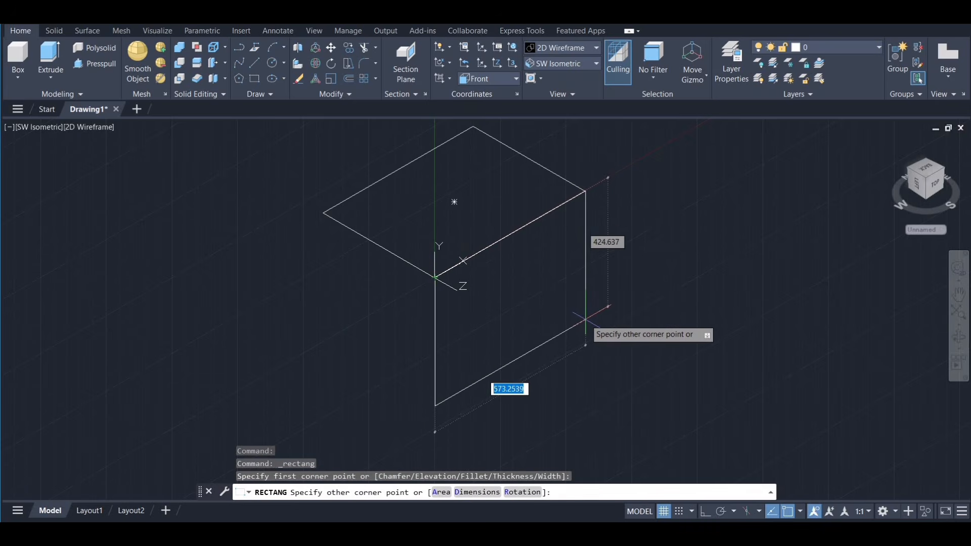
click(585, 319)
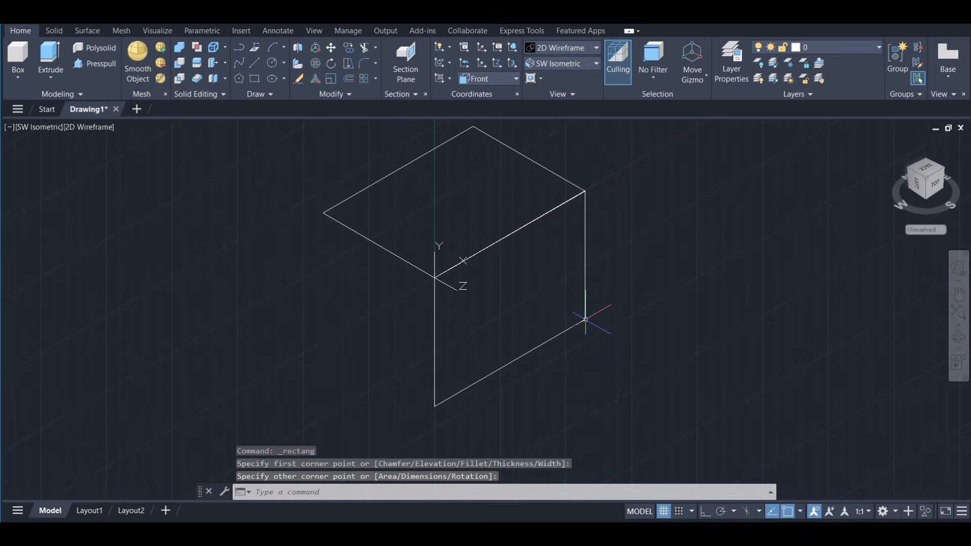
Set the UCS to Left and draw a rectangle about 428 by 428 downward from the origin, closing the box's left face.
click(516, 78)
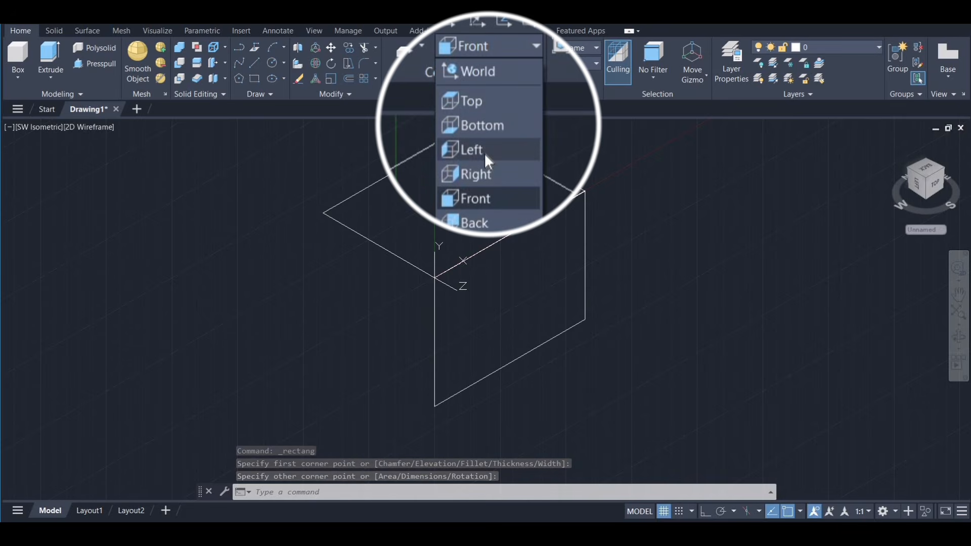
click(486, 137)
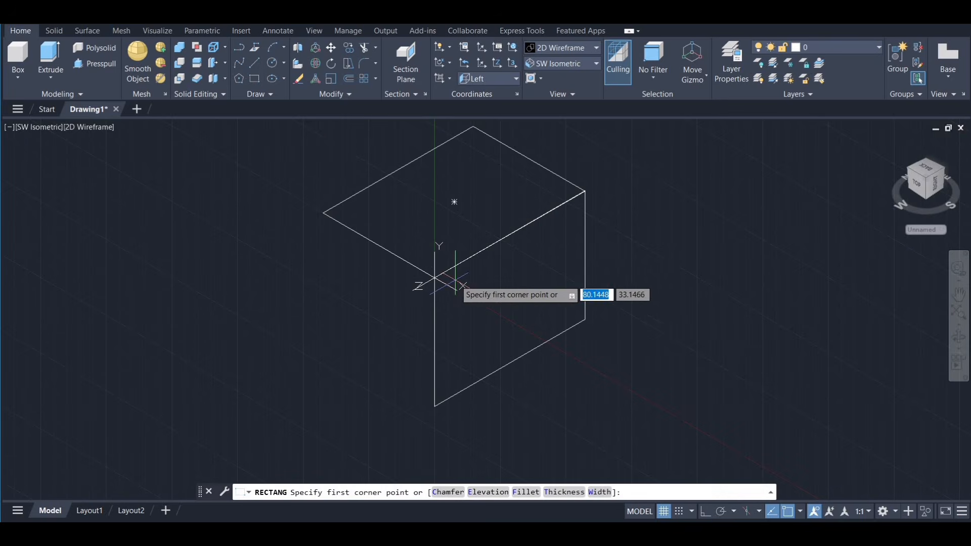
click(434, 278)
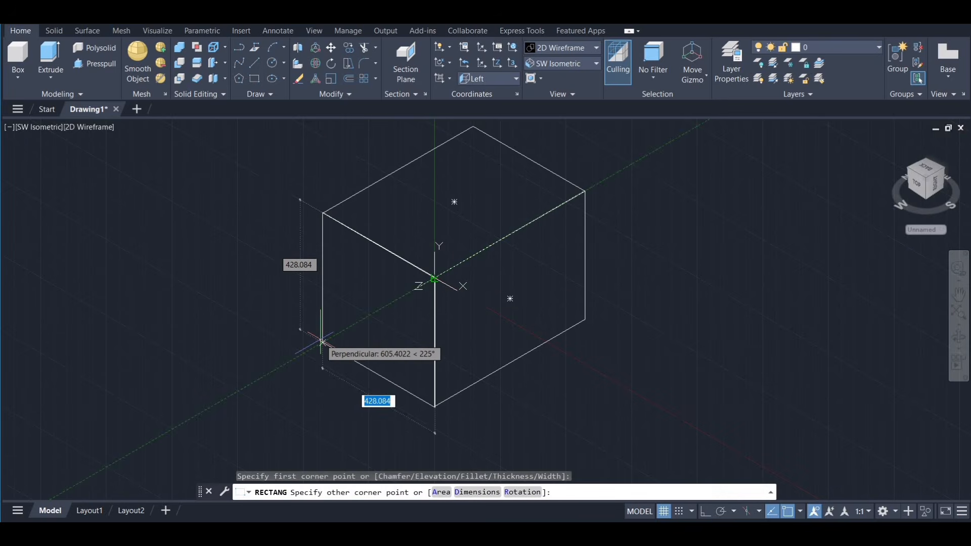
click(321, 341)
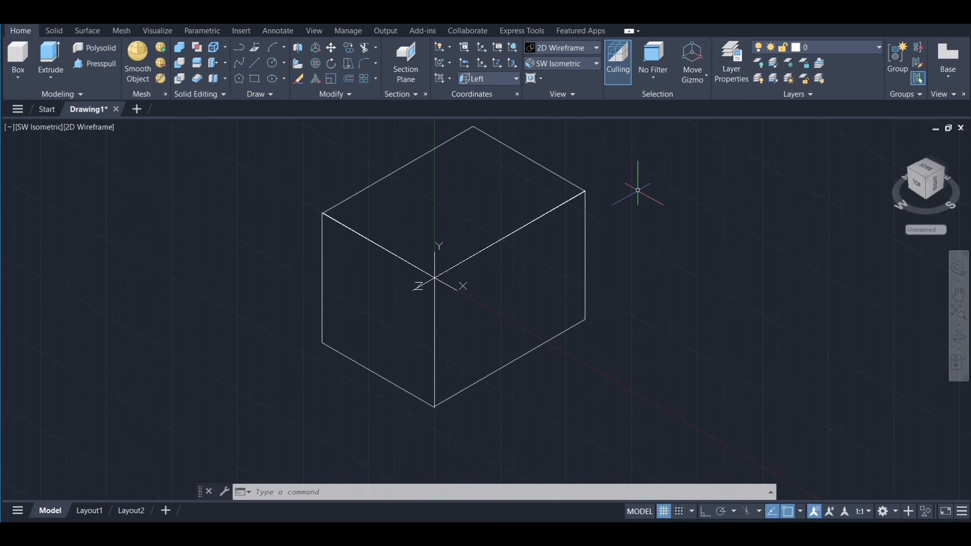
Erase all rectangles from the drawing and change the view to SE Isometric.
key(ctrl+a)
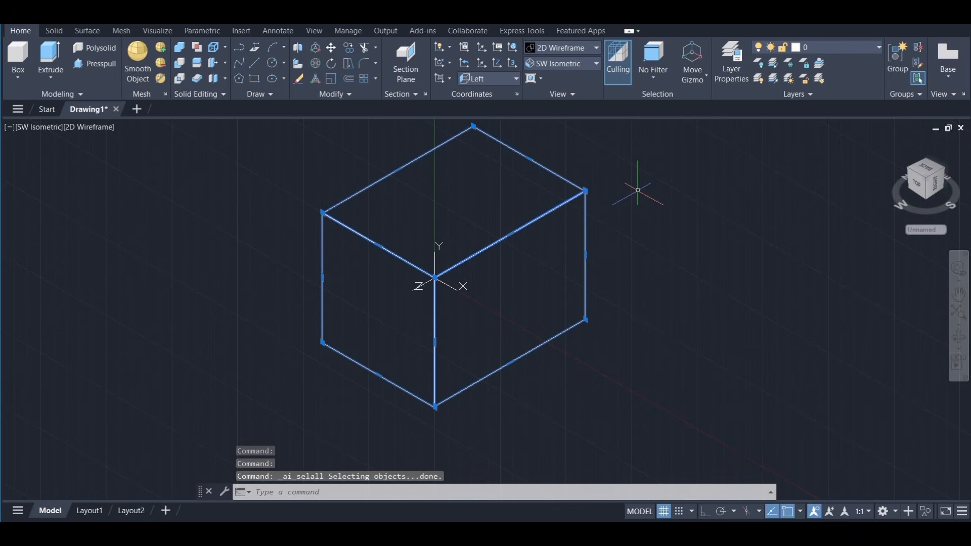
key(Delete)
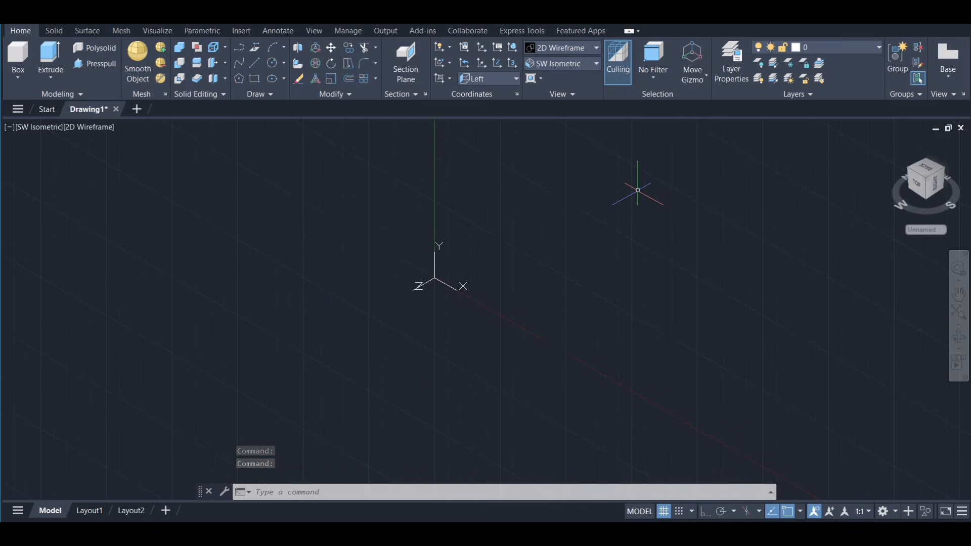
click(596, 64)
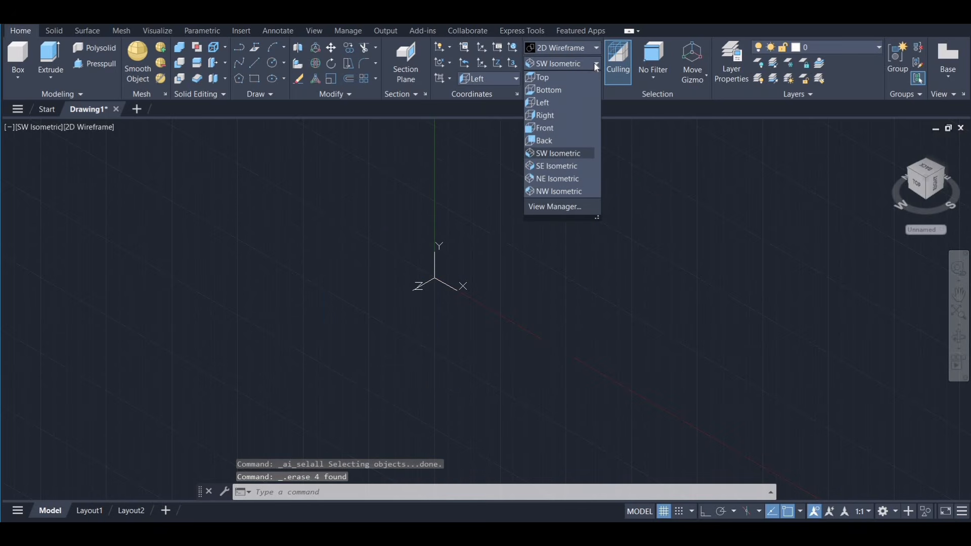
click(565, 166)
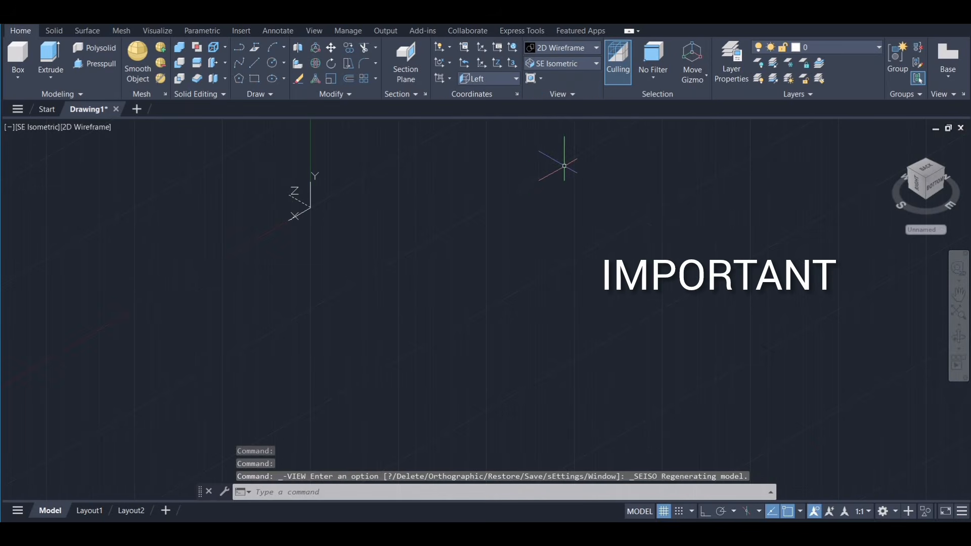
Draw a rectangle on the current Left plane, starting at the origin and extending backward and downward.
middle_drag(402, 184, 408, 339)
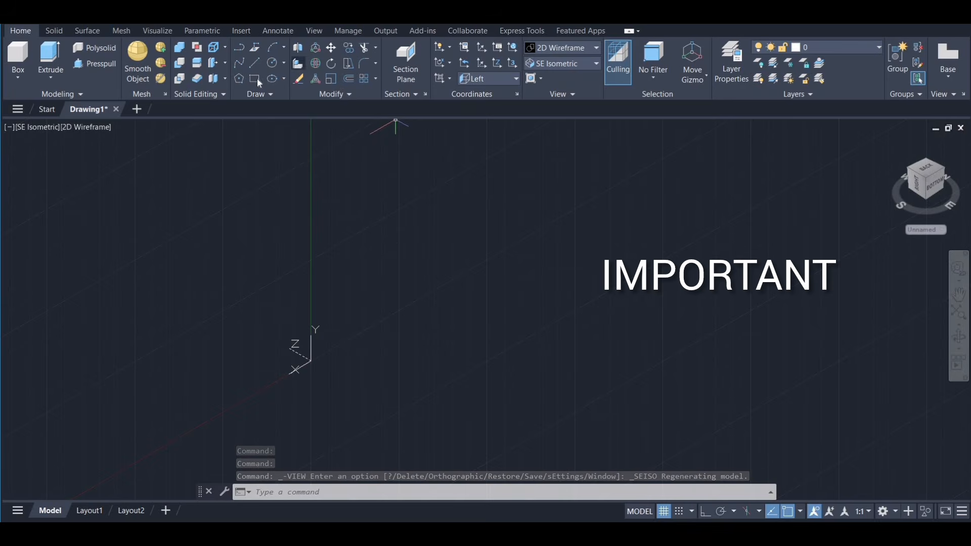
click(255, 79)
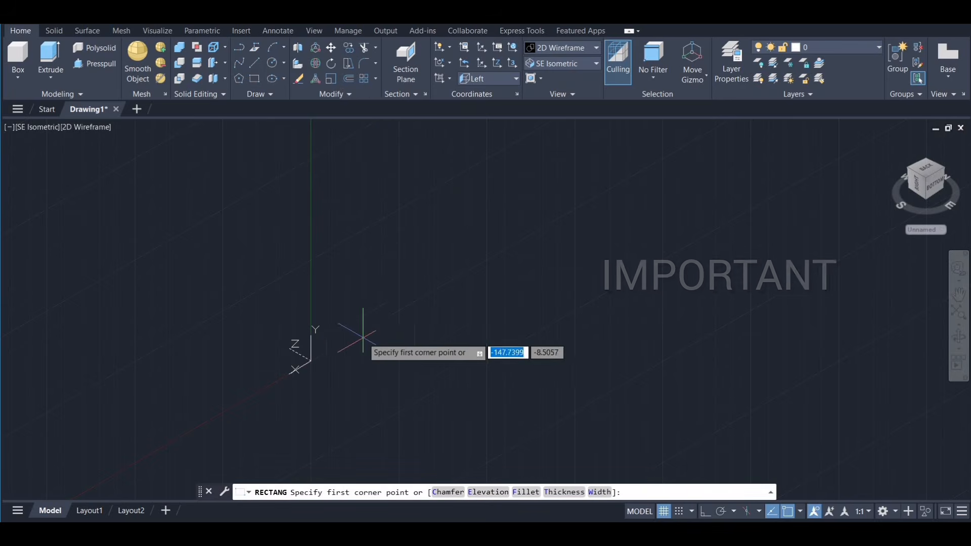
click(311, 360)
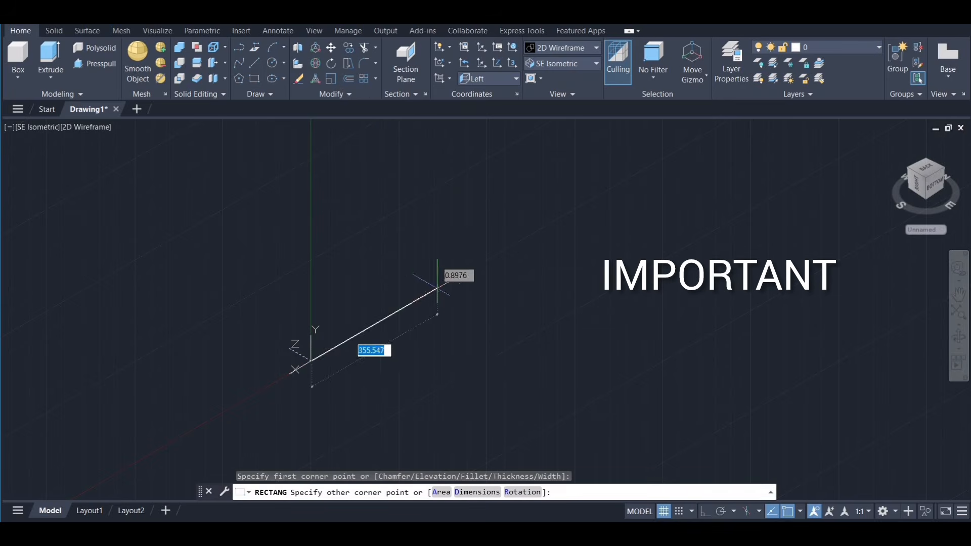
click(488, 390)
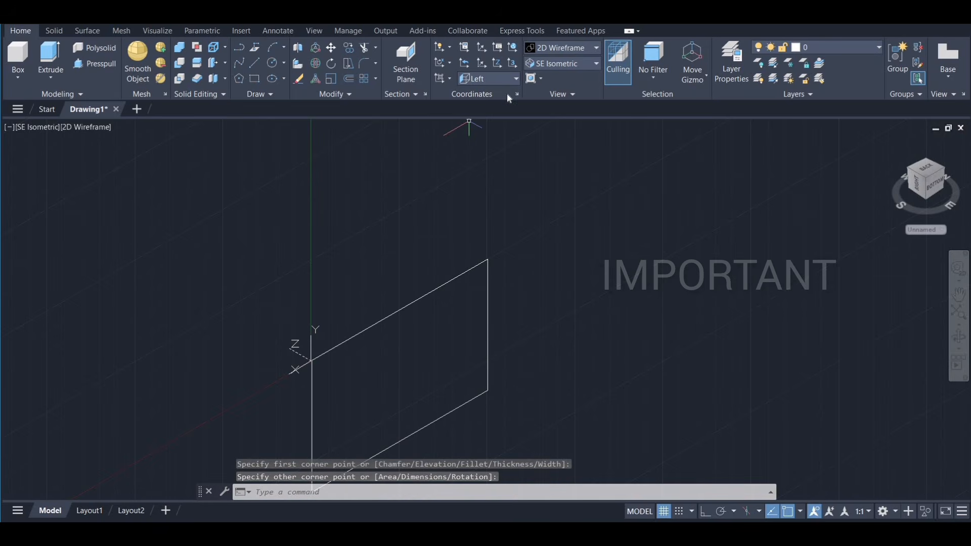
Set the UCS to Top and draw a horizontal rectangle from the origin that shares the vertical rectangle's upper edge.
click(516, 80)
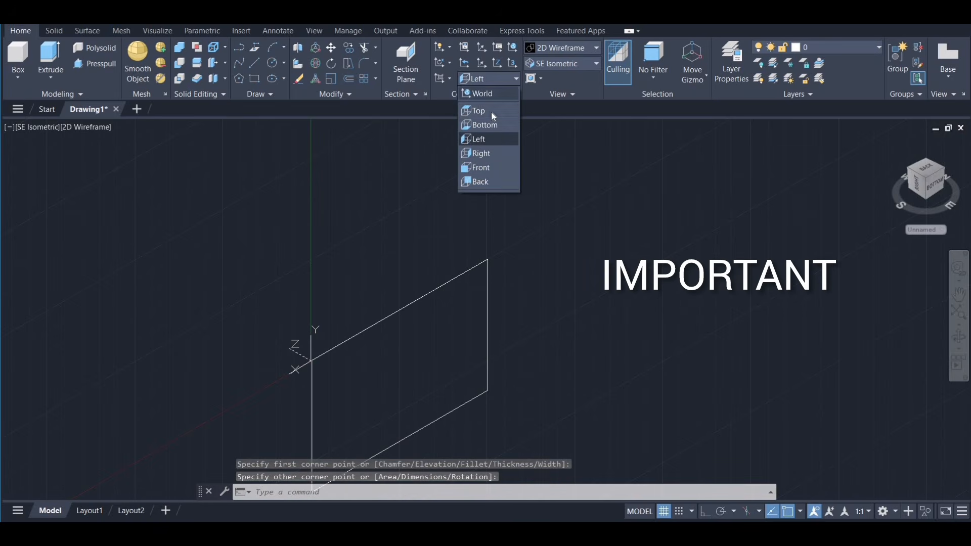
click(493, 112)
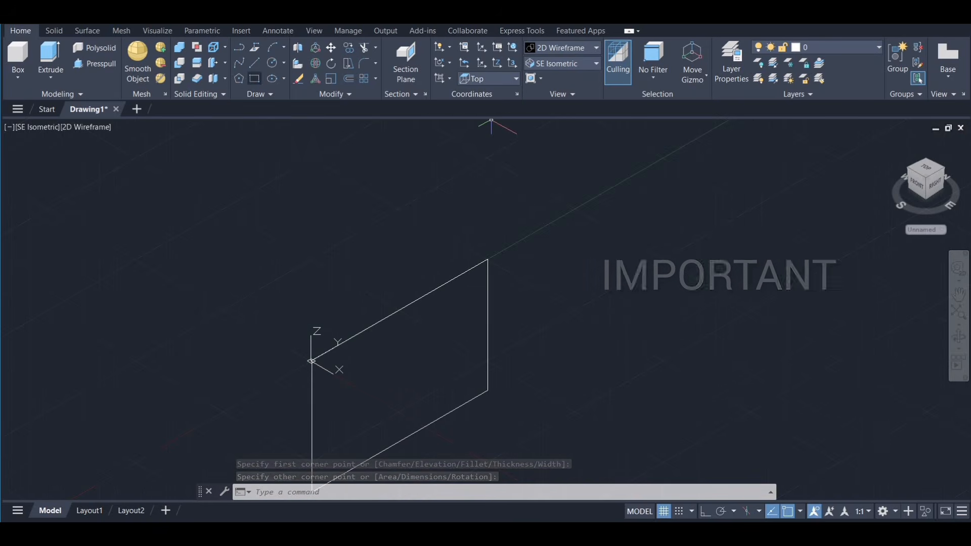
click(257, 79)
click(487, 259)
click(365, 189)
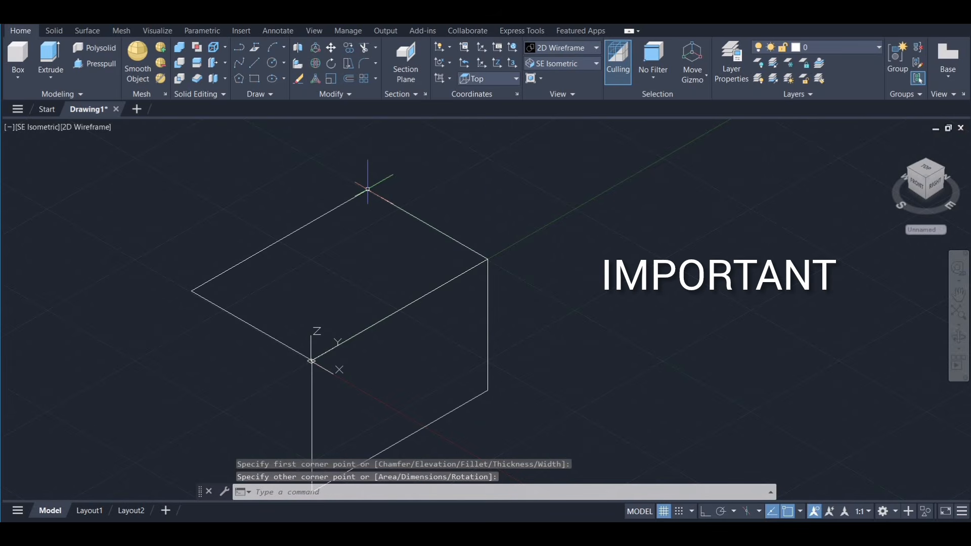
Set the UCS to Front and draw a rectangle about 342 by 324 from the top rectangle's free corner to the vertical rectangle's lower corner.
click(516, 79)
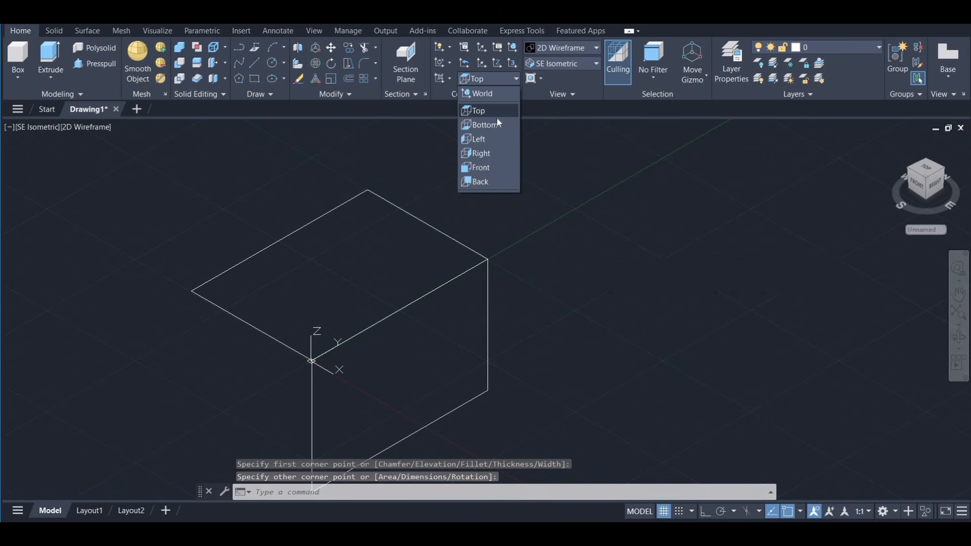
click(478, 167)
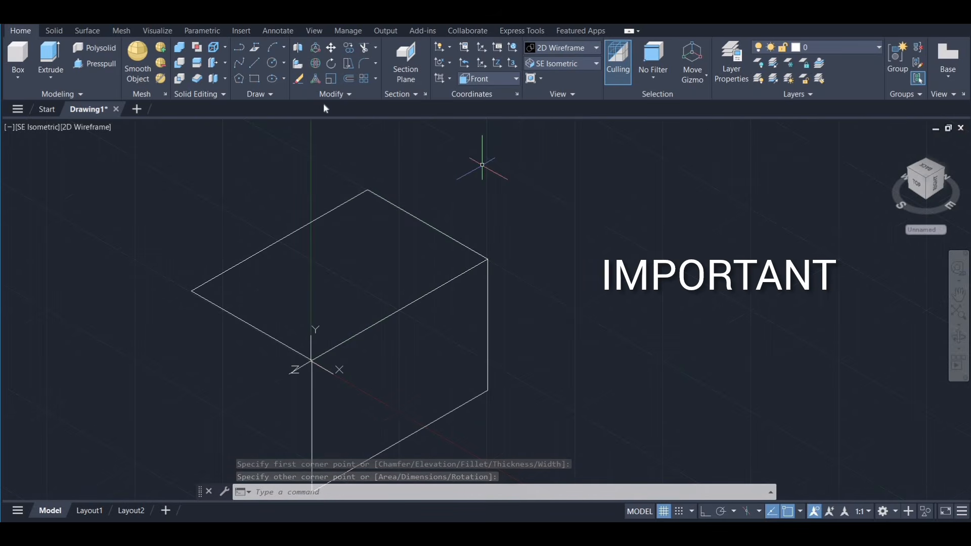
click(254, 79)
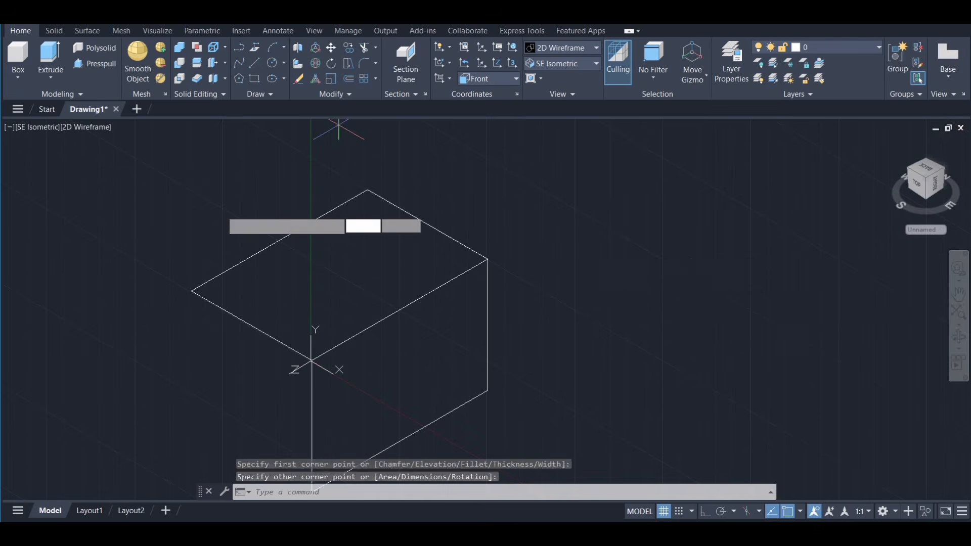
click(192, 292)
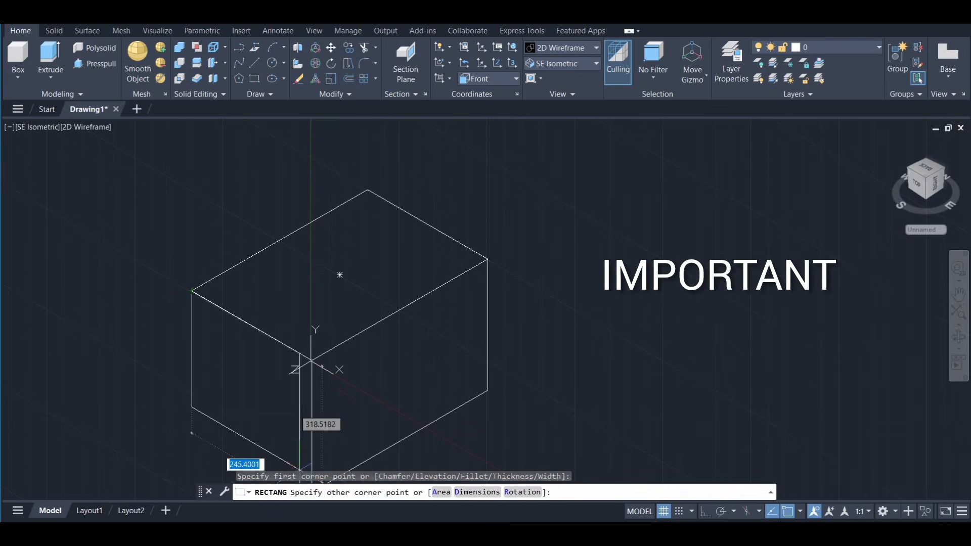
middle_drag(311, 420, 337, 238)
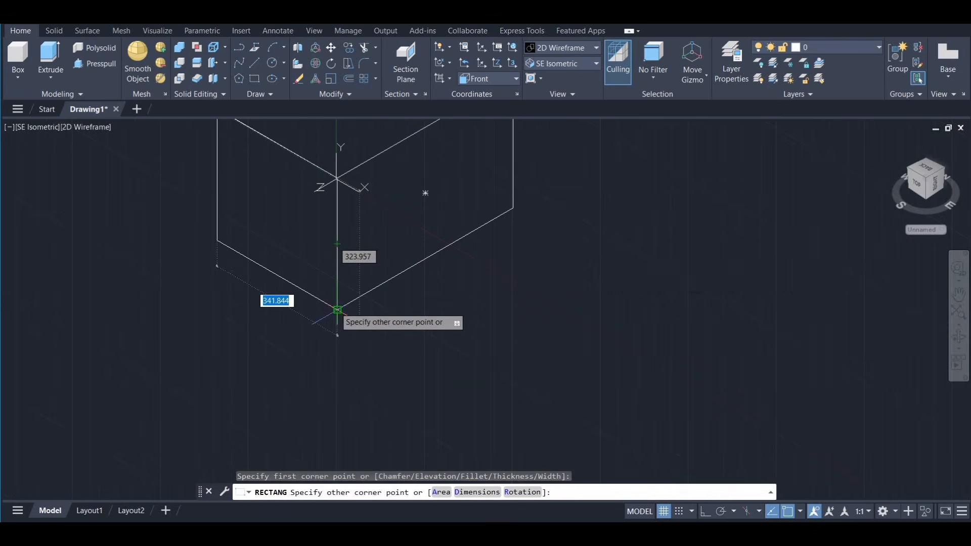
click(337, 309)
middle_drag(459, 227, 448, 358)
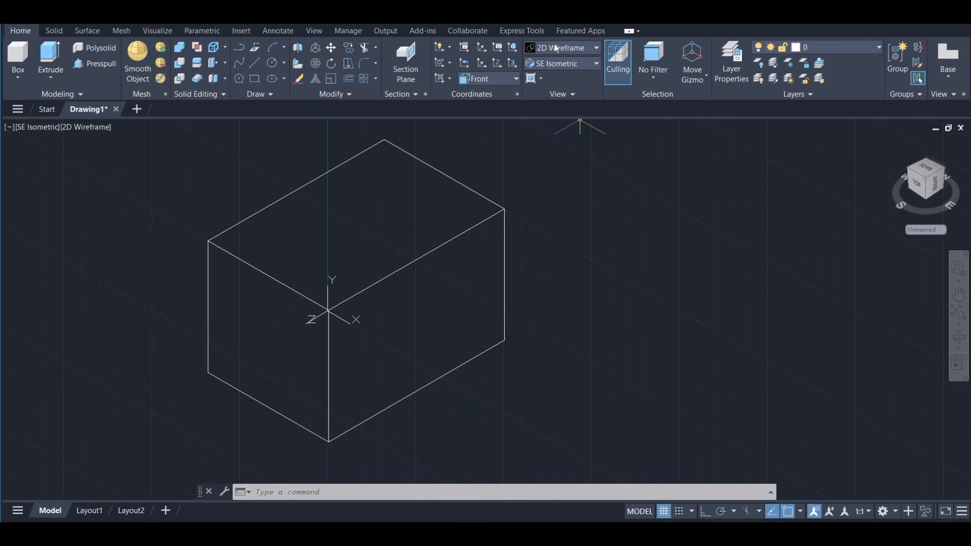
Change the view to SW Isometric and apply the Shades of Gray visual style.
click(591, 62)
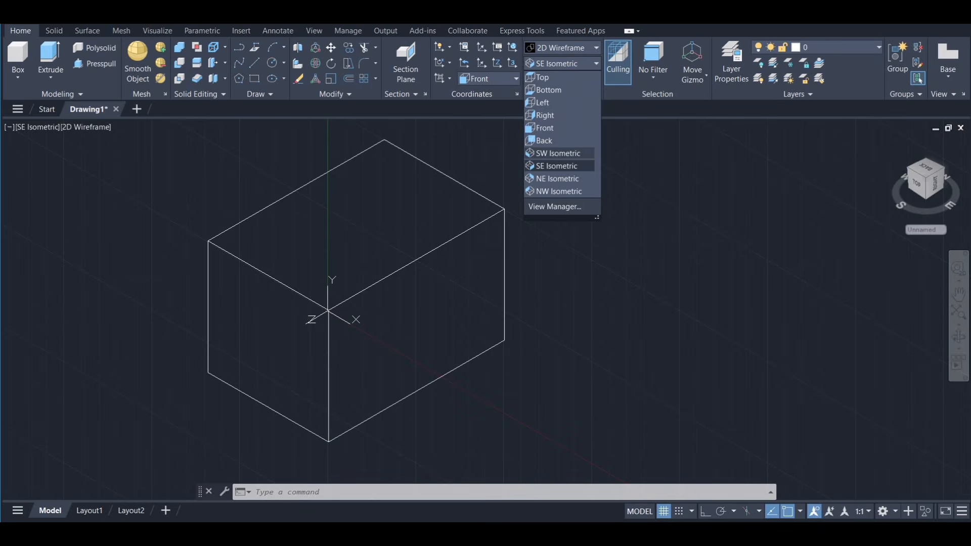
click(557, 153)
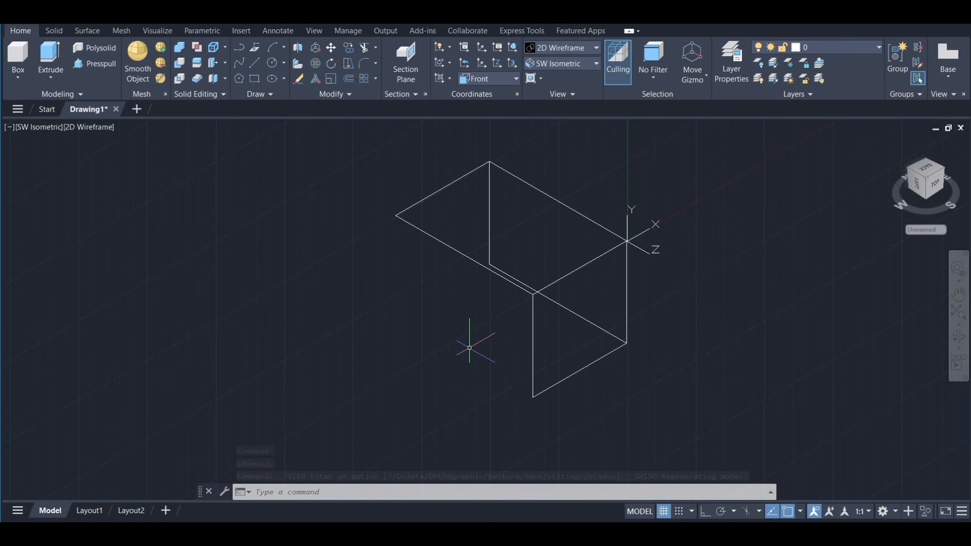
click(597, 49)
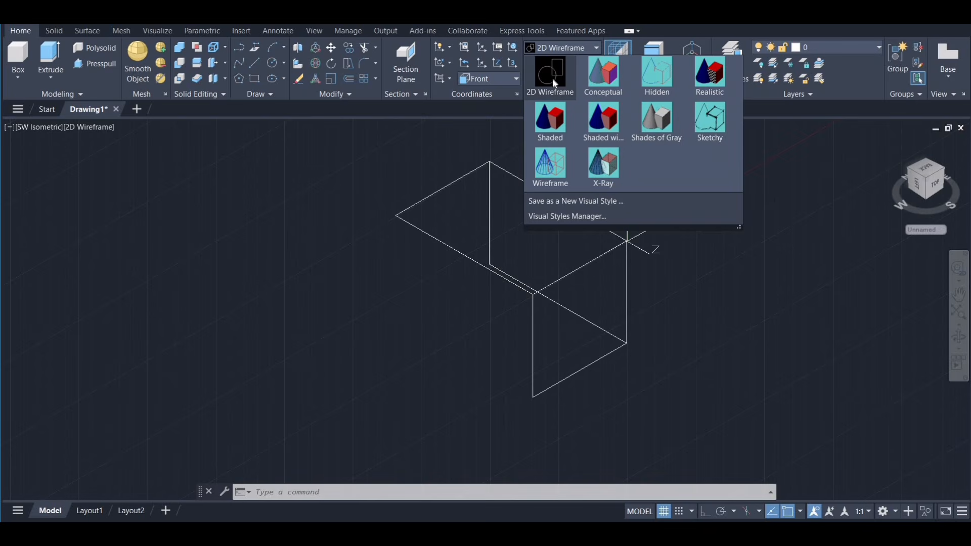
click(648, 120)
middle_drag(671, 205, 567, 264)
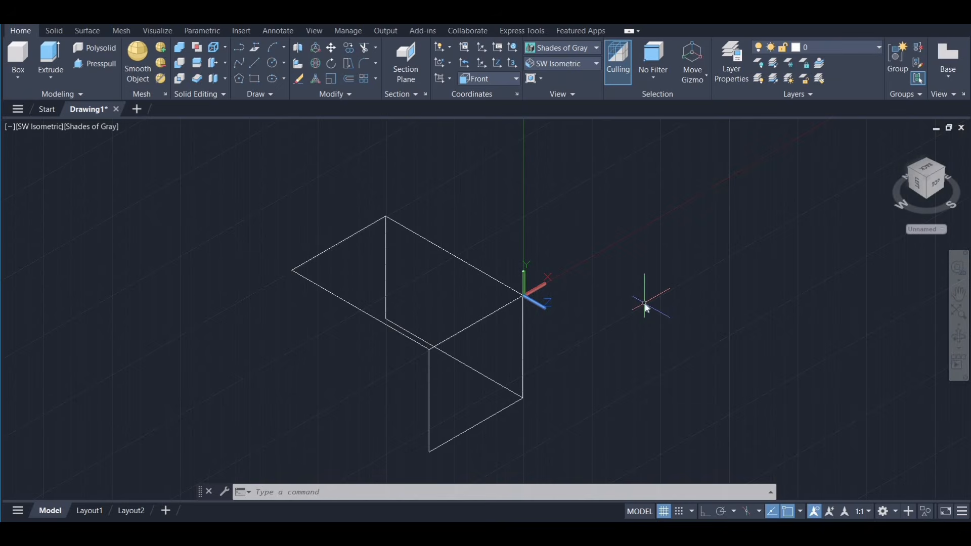
Convert the three connected rectangles into surfaces with the Region command.
text(REG)
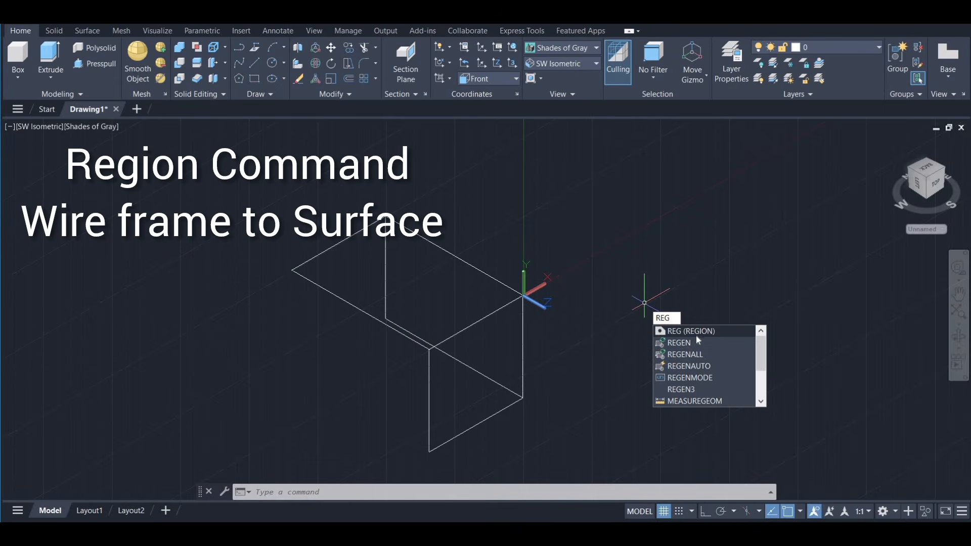
key(Return)
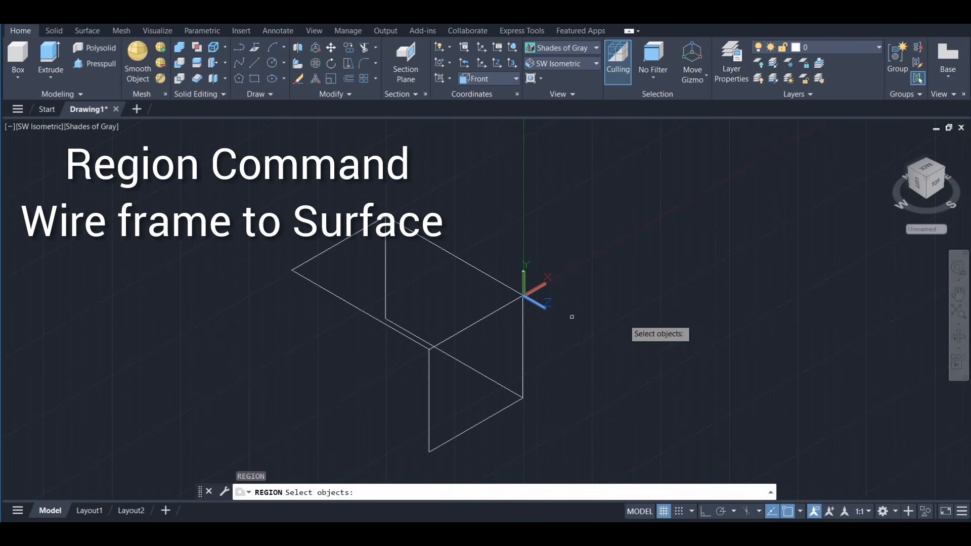
click(476, 321)
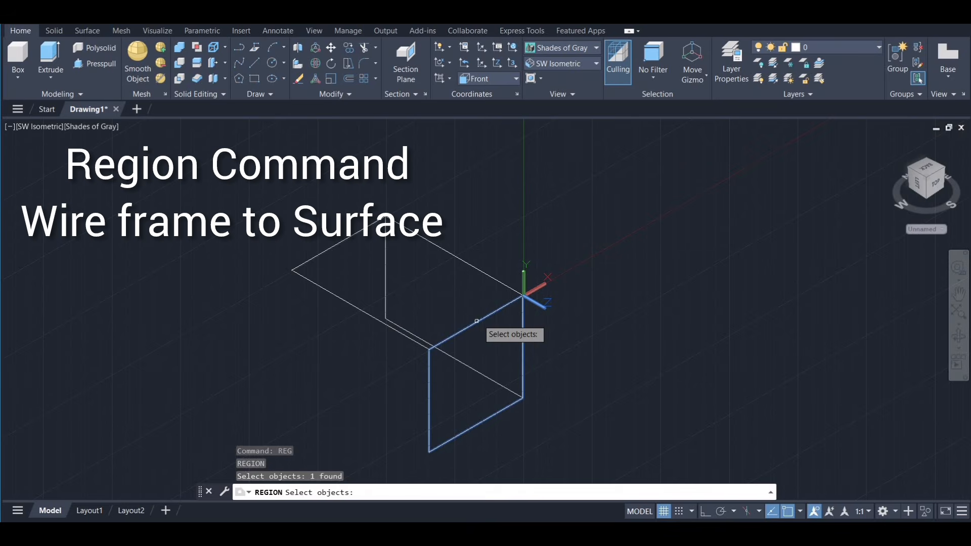
click(477, 268)
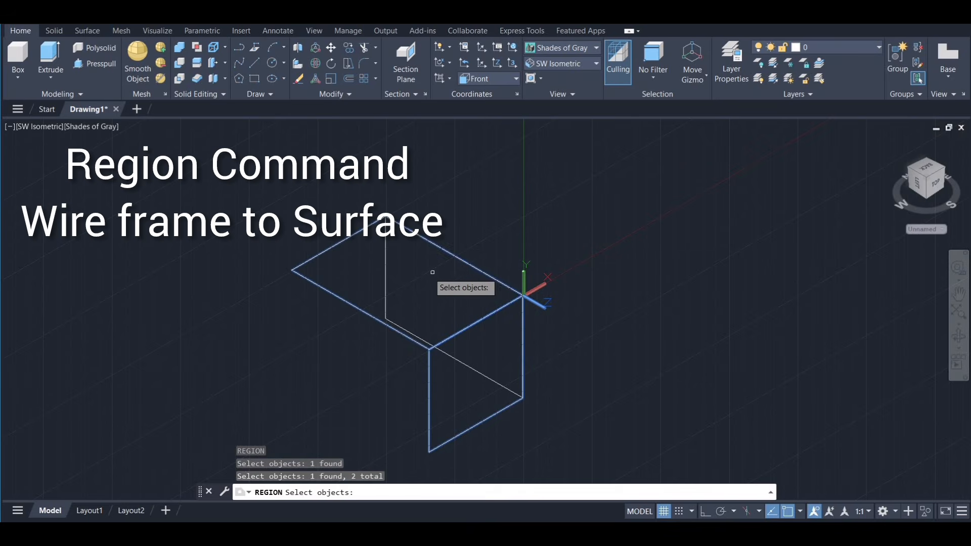
click(385, 274)
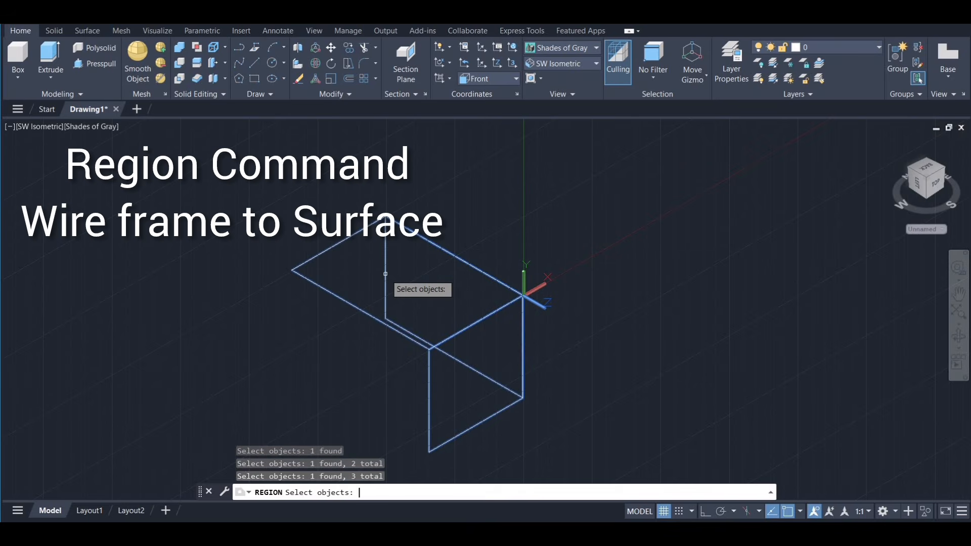
key(Return)
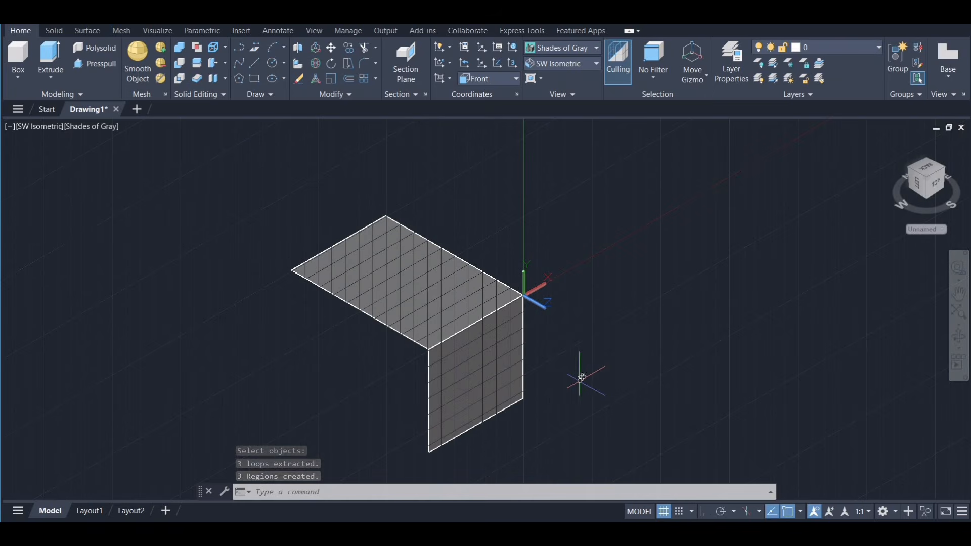
Orbit around the three regions to inspect their faces and apply the Shaded visual style.
shift+middle_drag(581, 379, 748, 389)
key(Escape)
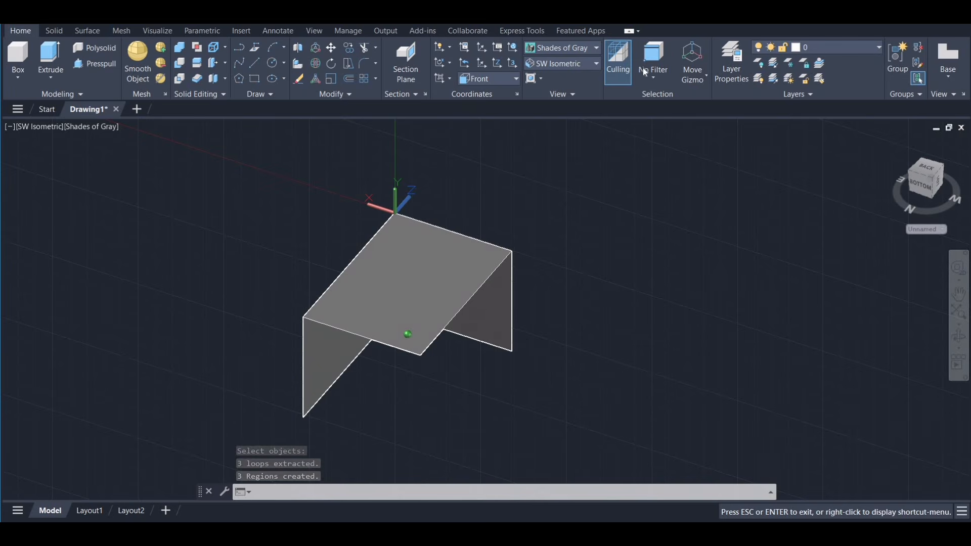
click(596, 48)
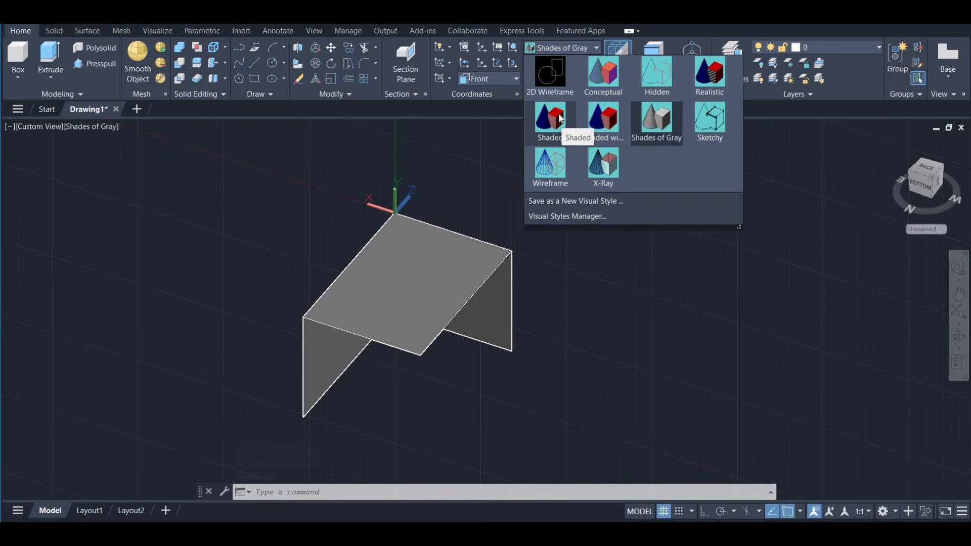
click(550, 119)
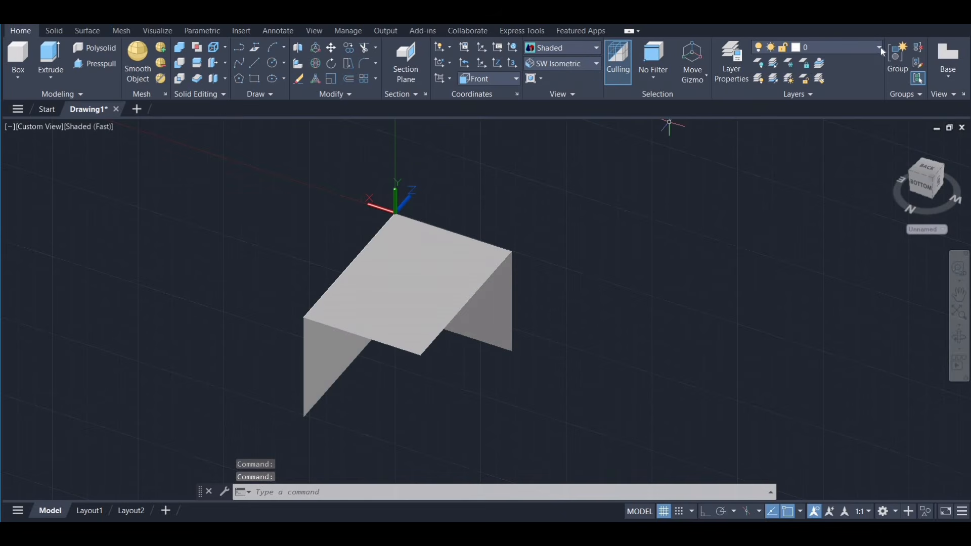
Change the color of layer 0 to red, index color 10.
click(842, 47)
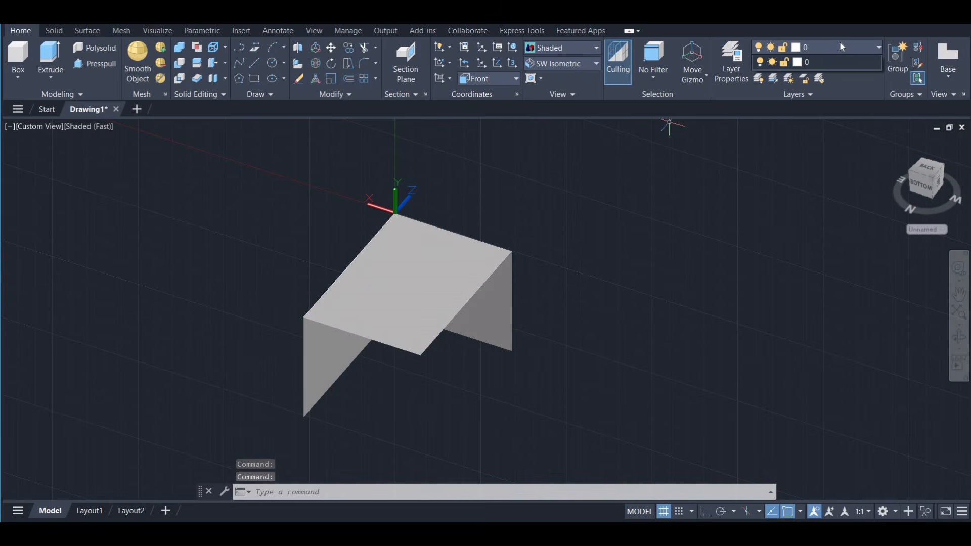
click(796, 62)
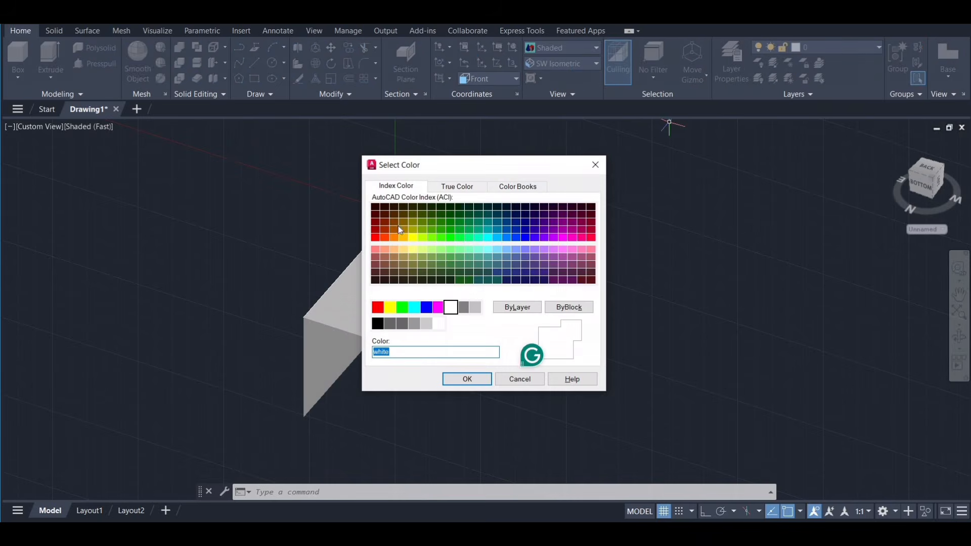
click(374, 238)
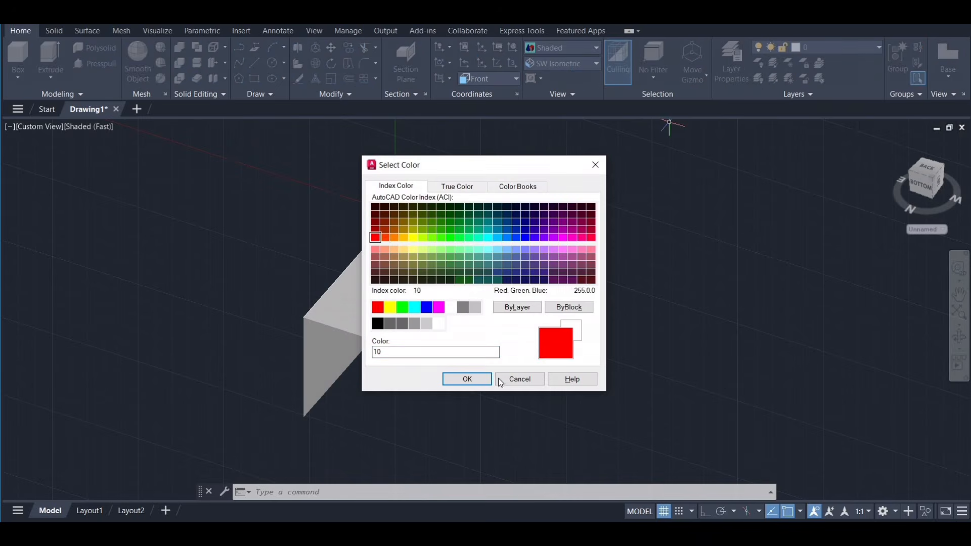
click(468, 379)
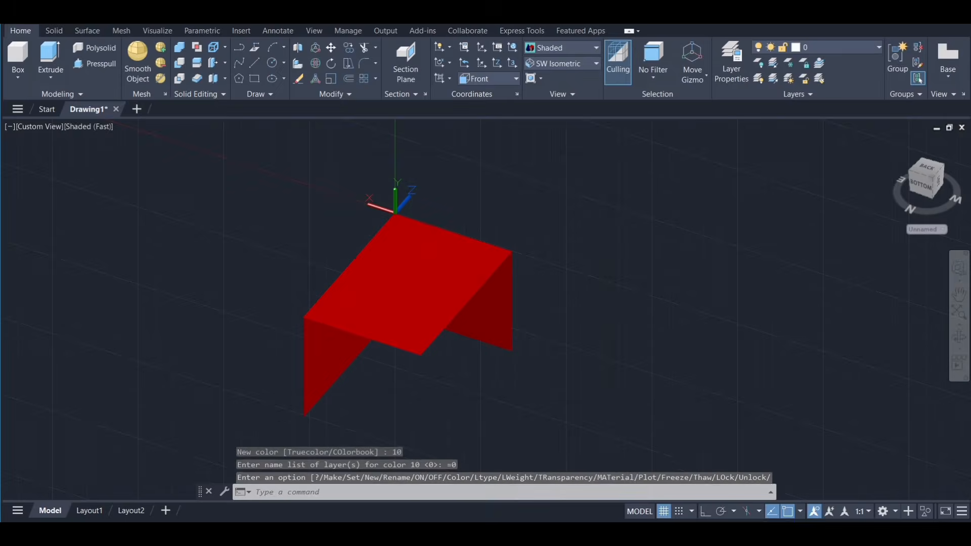
Compare the Shaded with edges and Shades of Gray visual styles, finishing with Realistic.
click(597, 49)
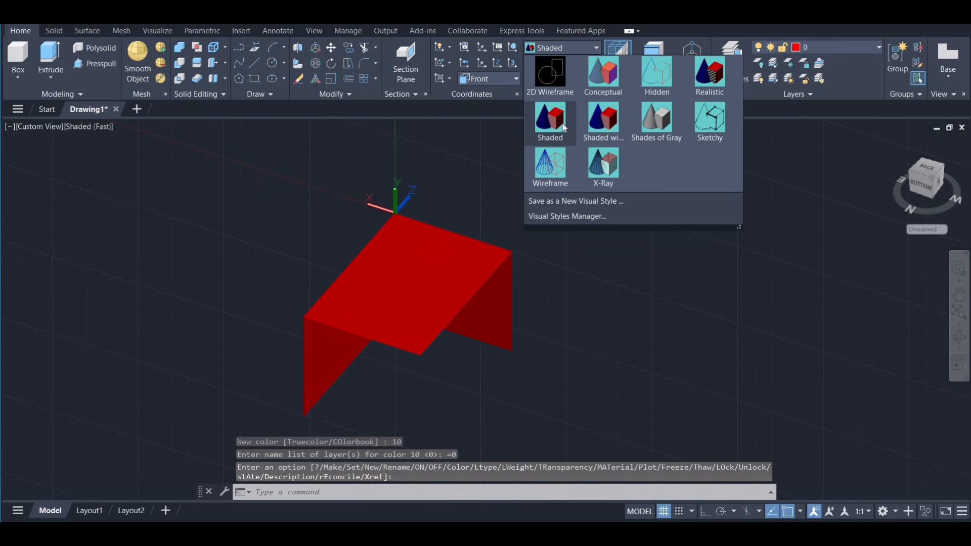
click(604, 122)
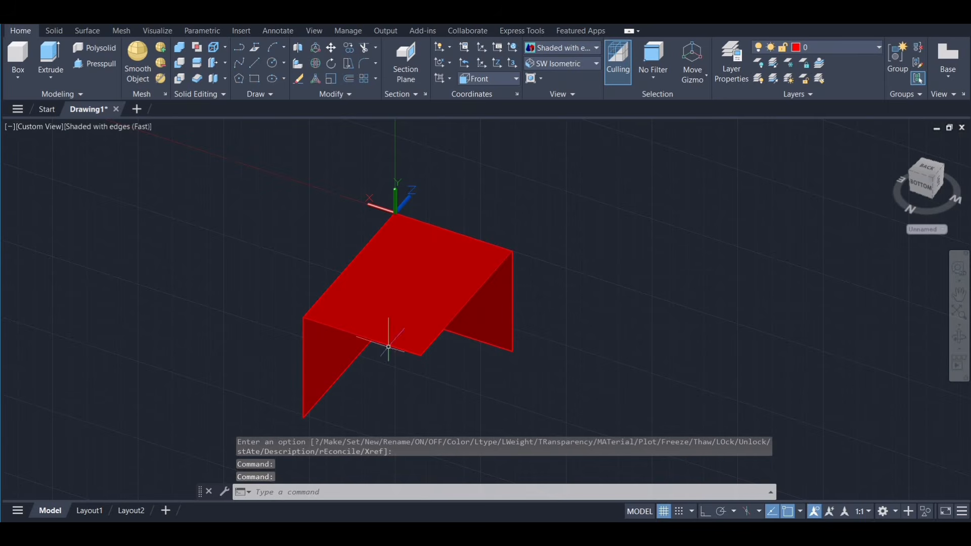
click(596, 49)
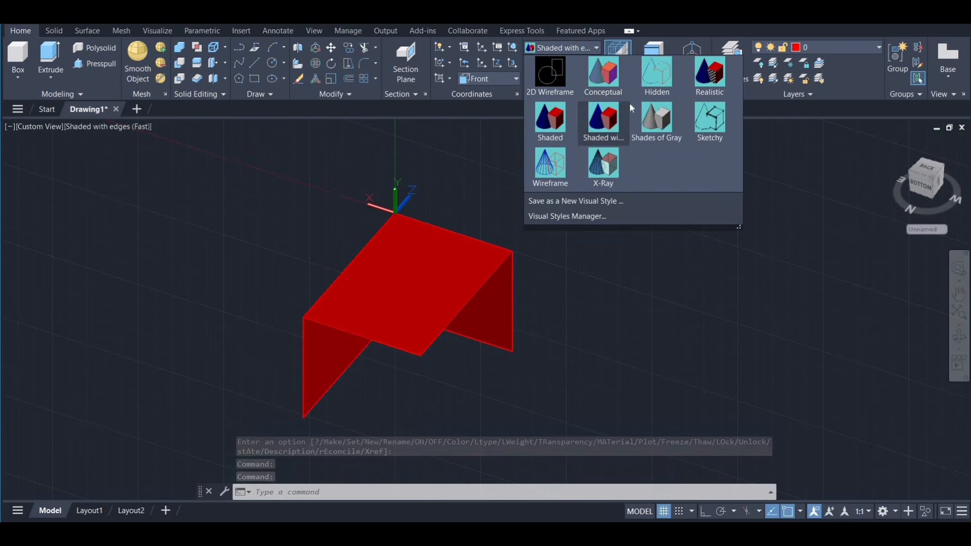
click(656, 117)
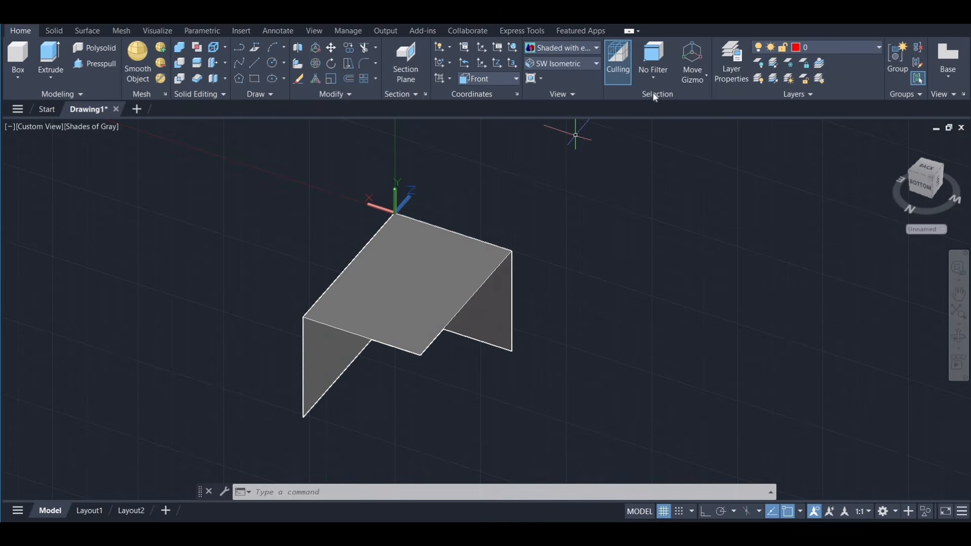
click(597, 48)
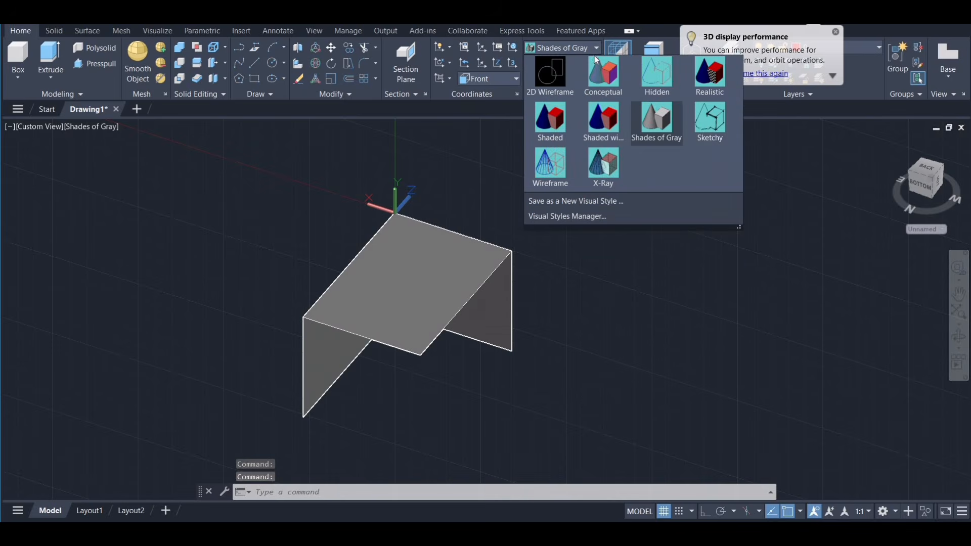
click(701, 77)
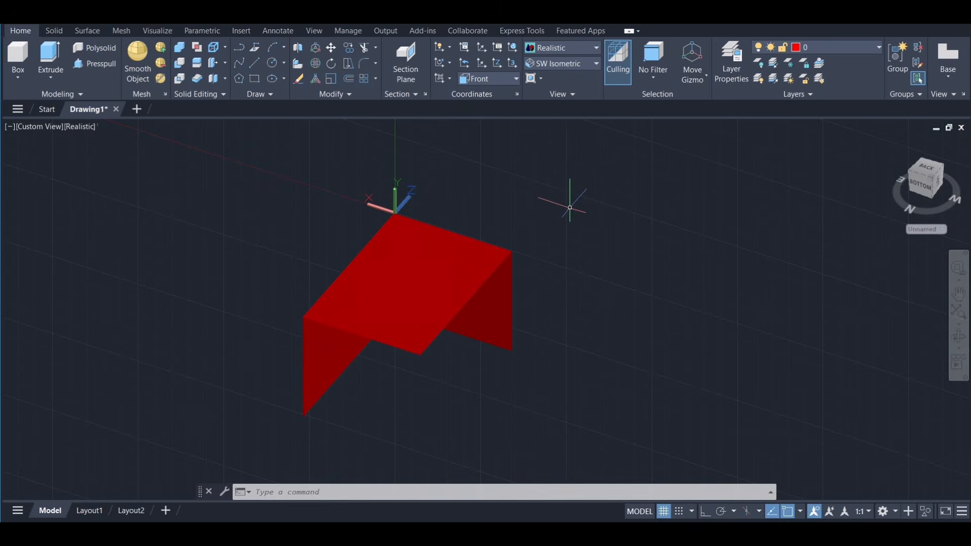
Erase all objects from the drawing.
key(ctrl+a)
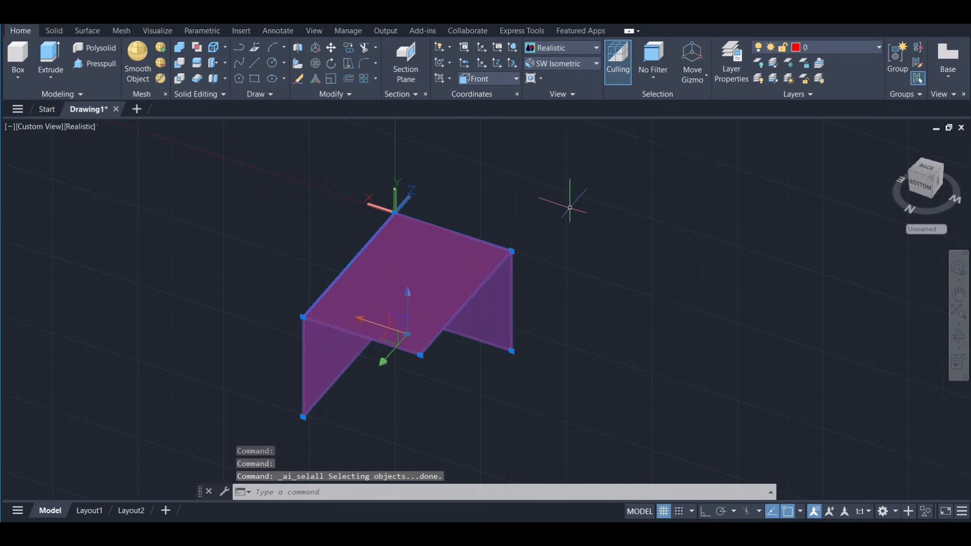
key(Delete)
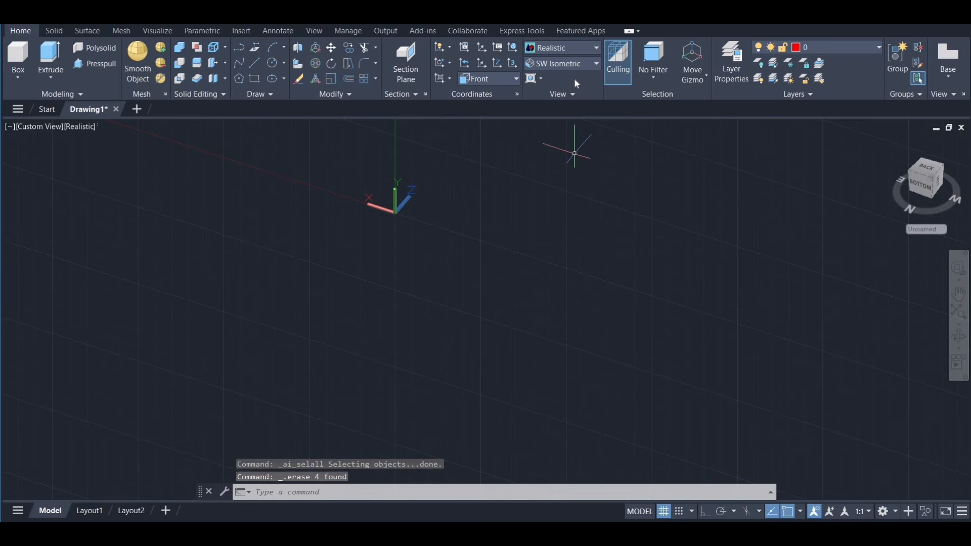
Restore the SW Isometric view and set the UCS to Top.
click(594, 67)
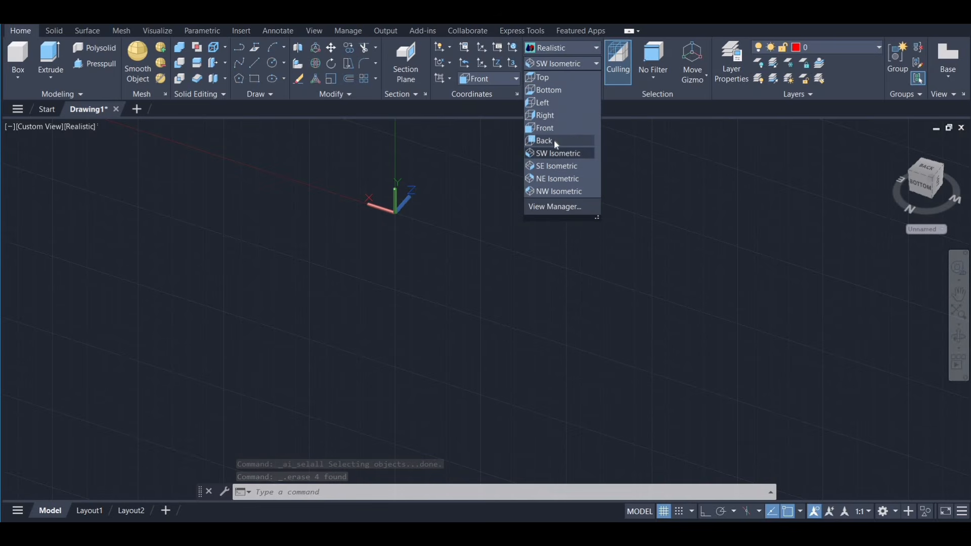
click(562, 154)
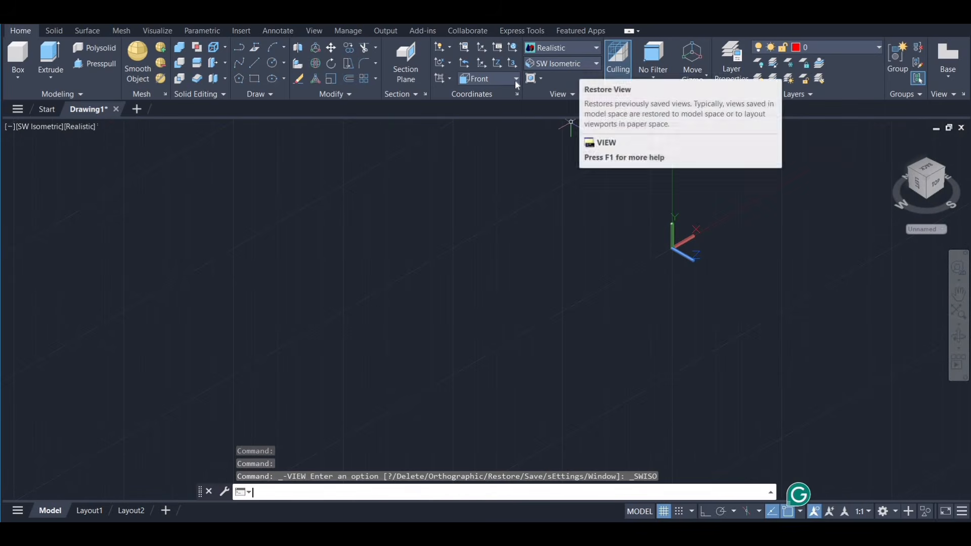
click(495, 79)
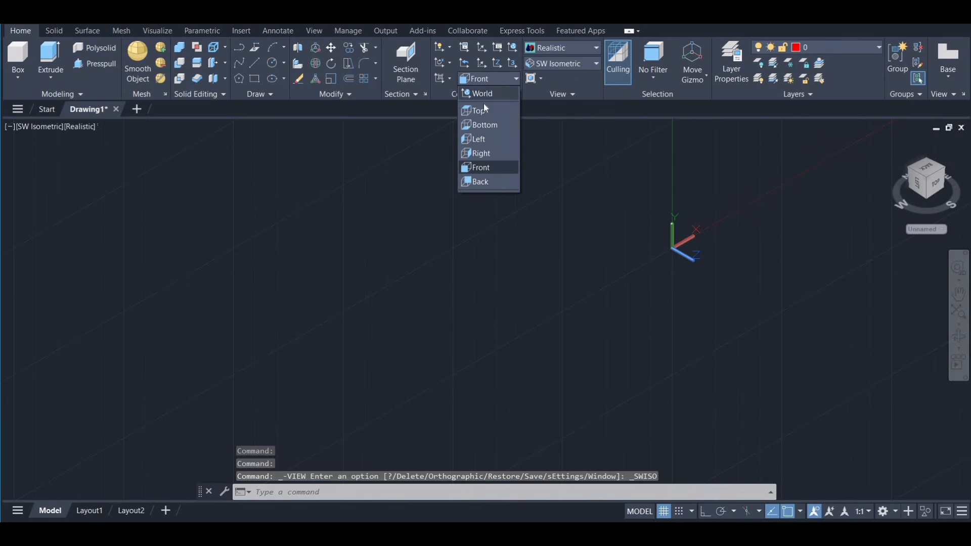
click(480, 112)
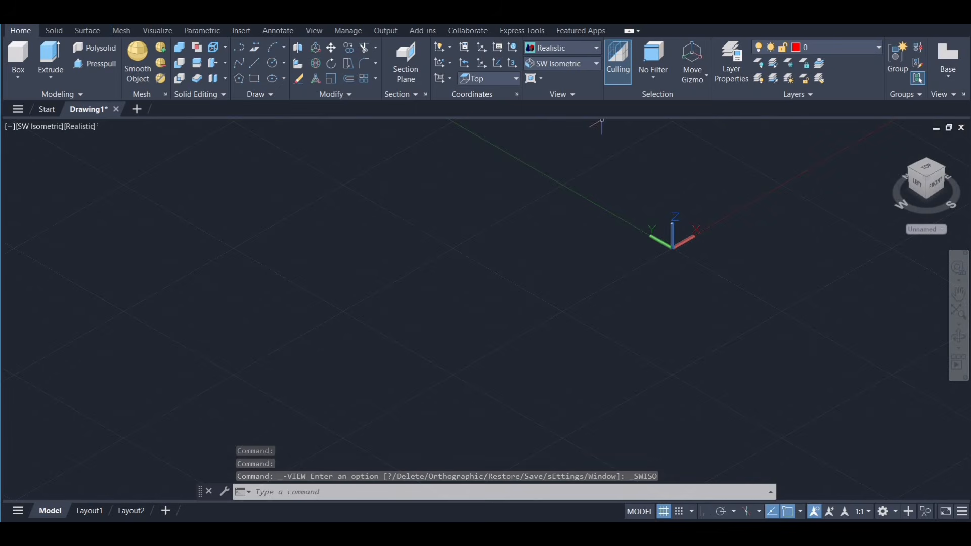
Switch to the Top view and draw an open outline of three connected line segments with the Line tool, starting at the origin.
middle_drag(712, 175, 394, 291)
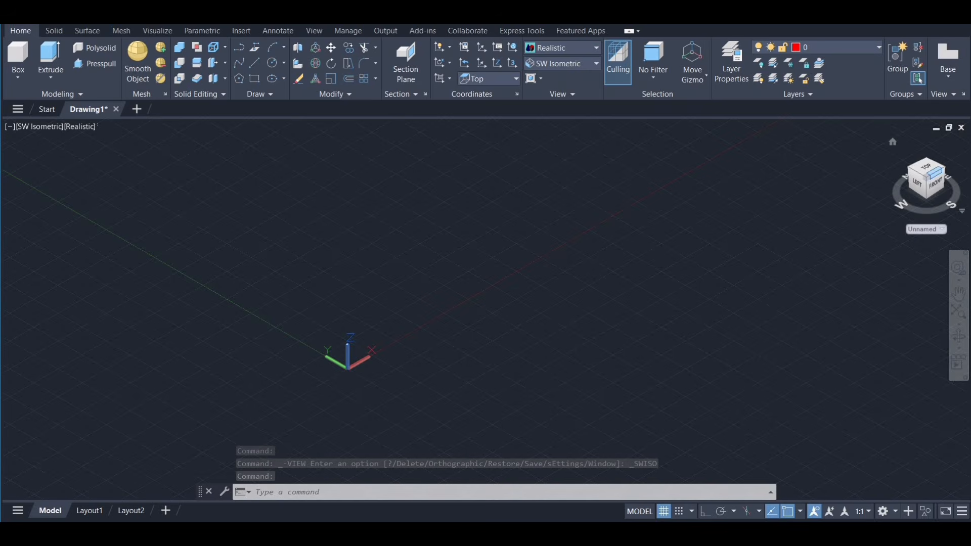
scroll(458, 217, up, 2)
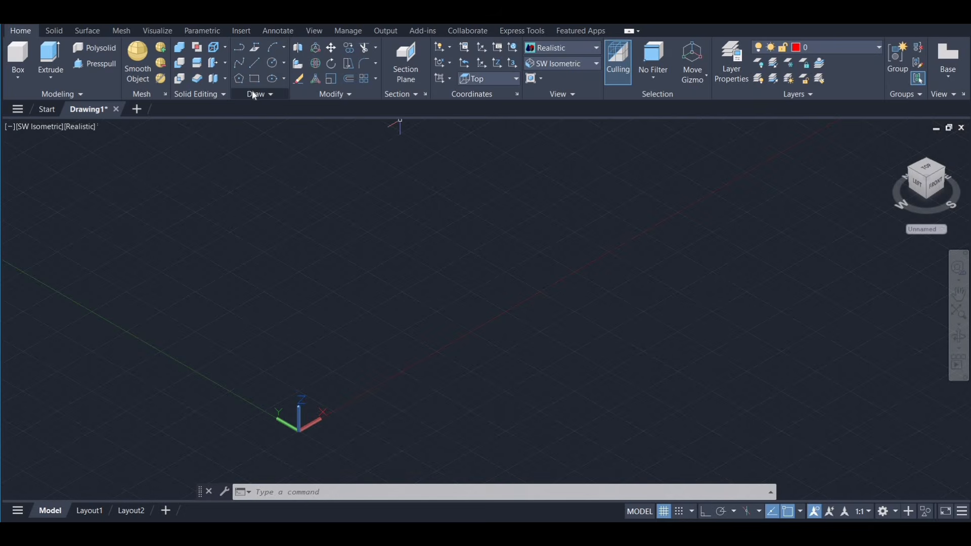
click(254, 62)
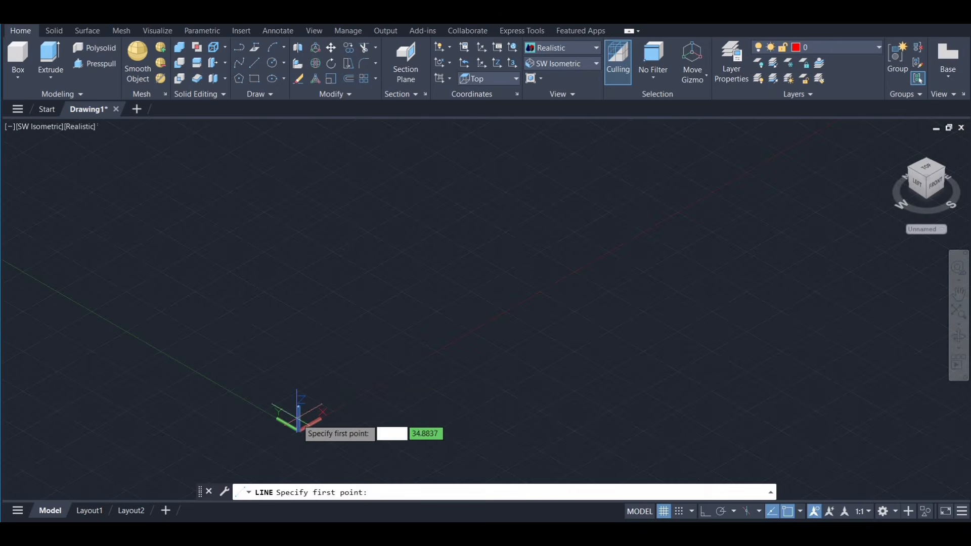
click(925, 167)
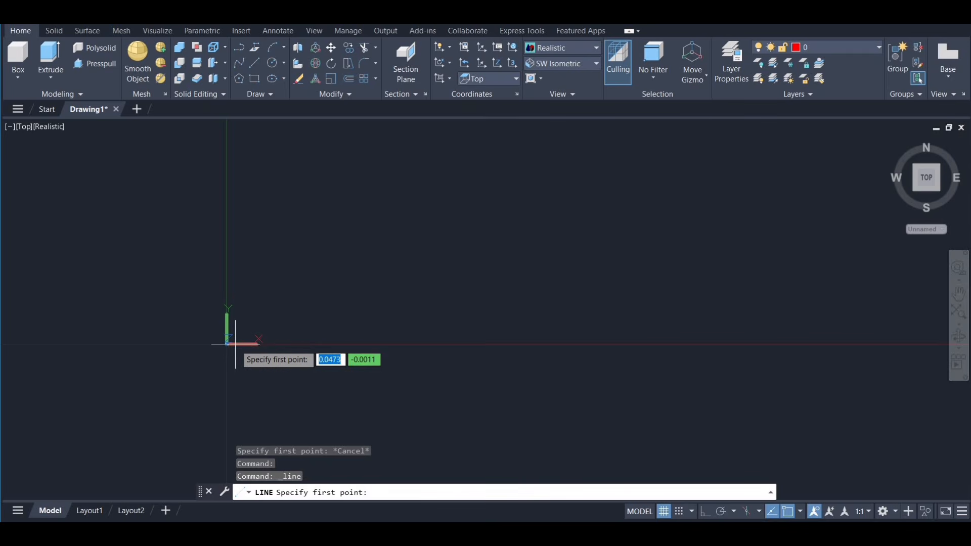
click(227, 344)
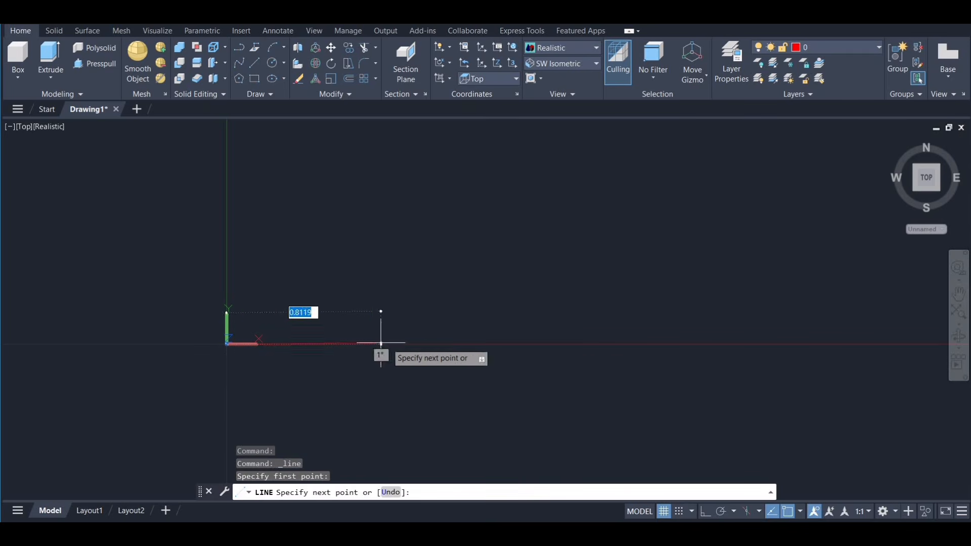
click(531, 341)
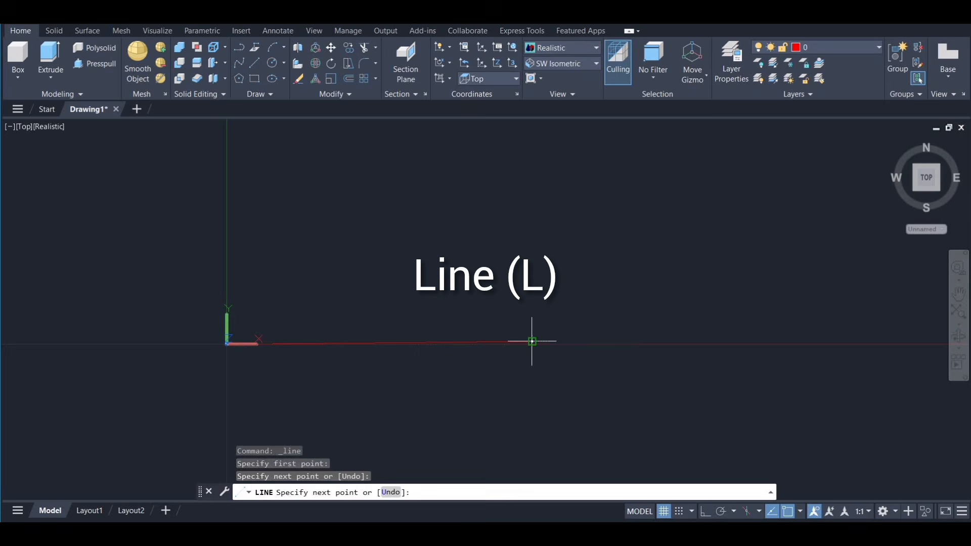
click(515, 206)
click(360, 199)
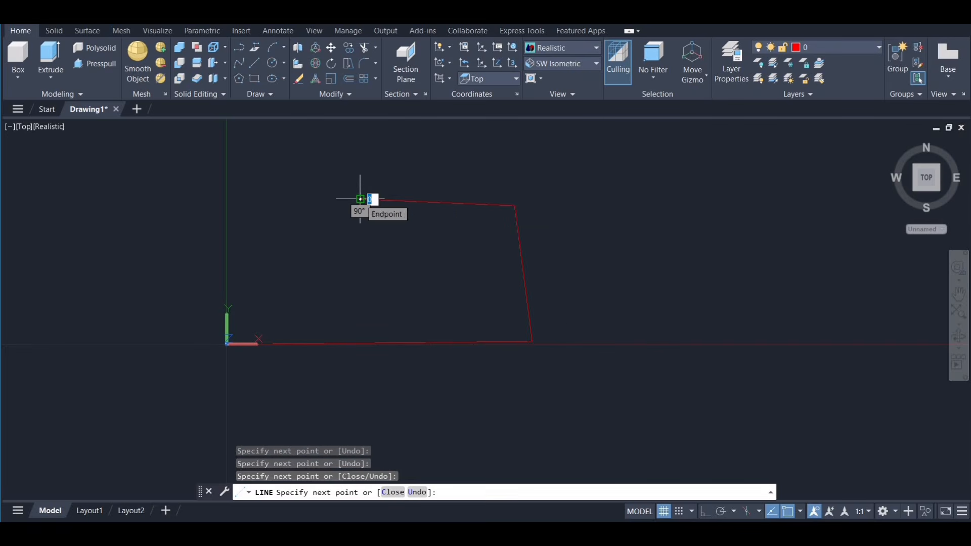
key(Escape)
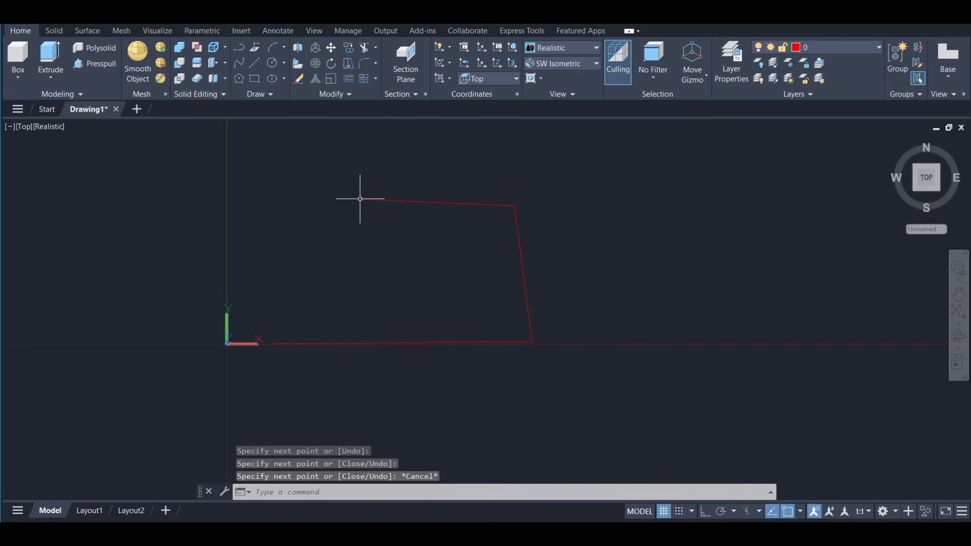
Select the three line segments one by one to check whether they are separate objects, and clear the selection.
click(474, 201)
click(522, 262)
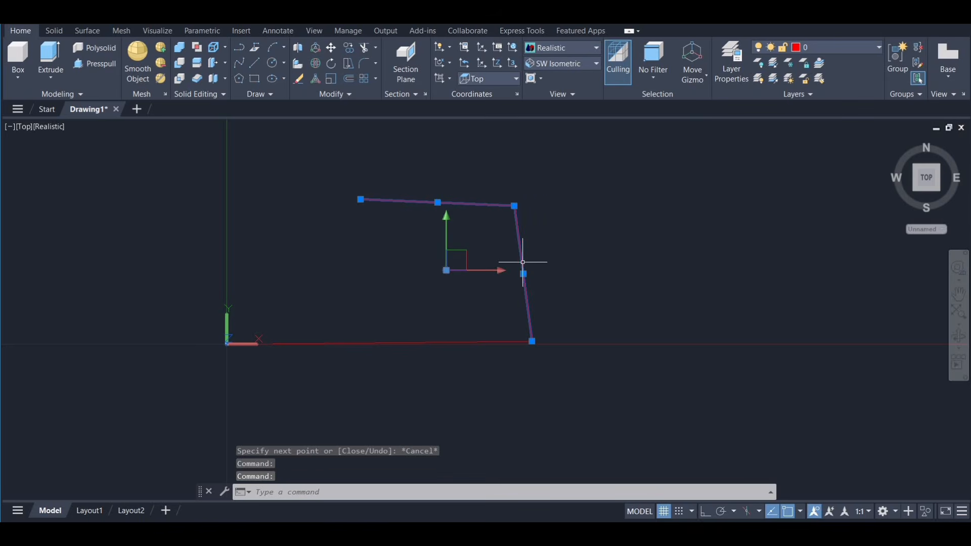
click(411, 342)
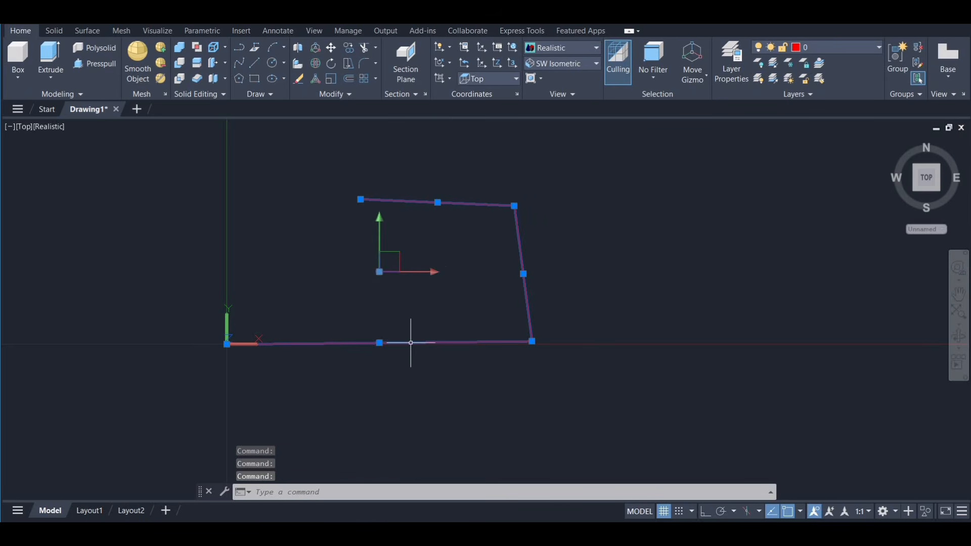
key(Escape)
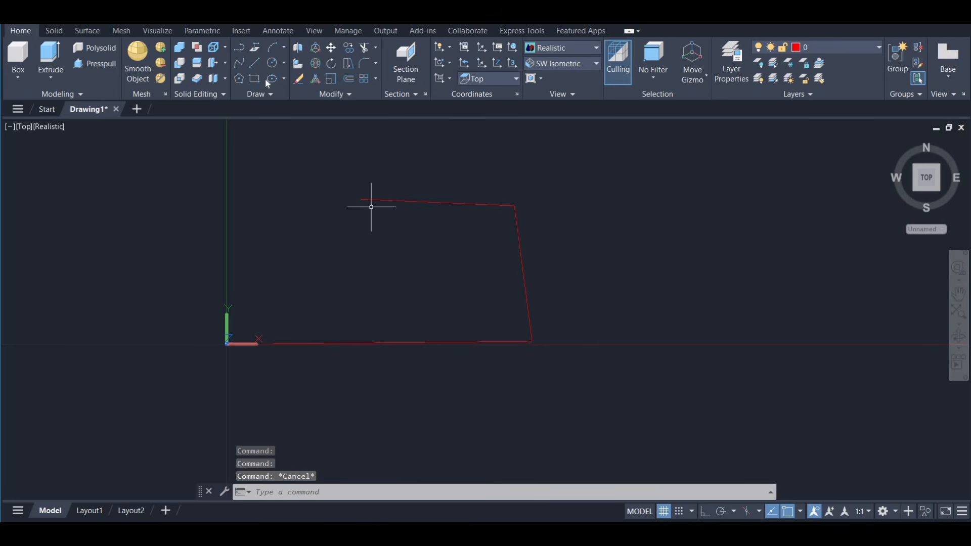
Draw an open three-segment polyline beside the line outline, on its positive X side.
click(238, 47)
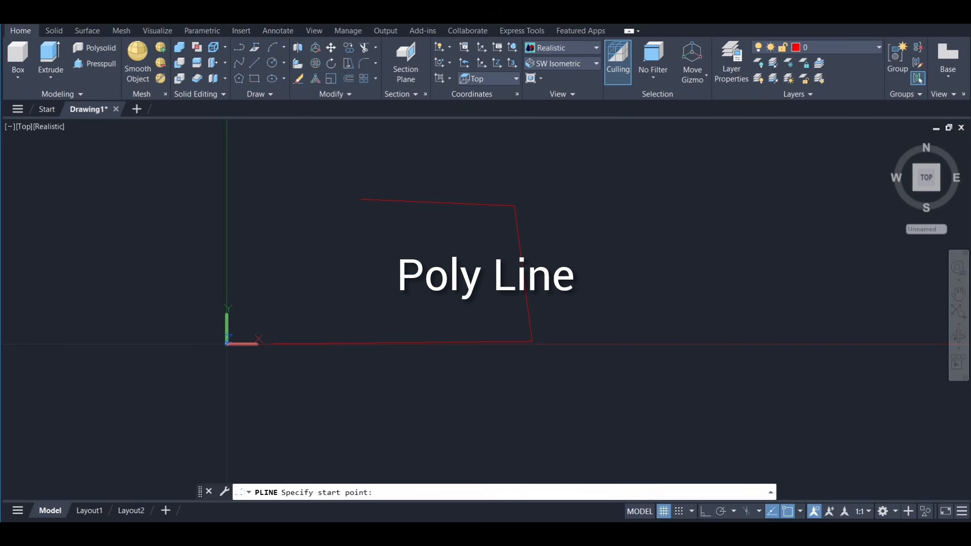
click(586, 325)
click(775, 317)
click(750, 189)
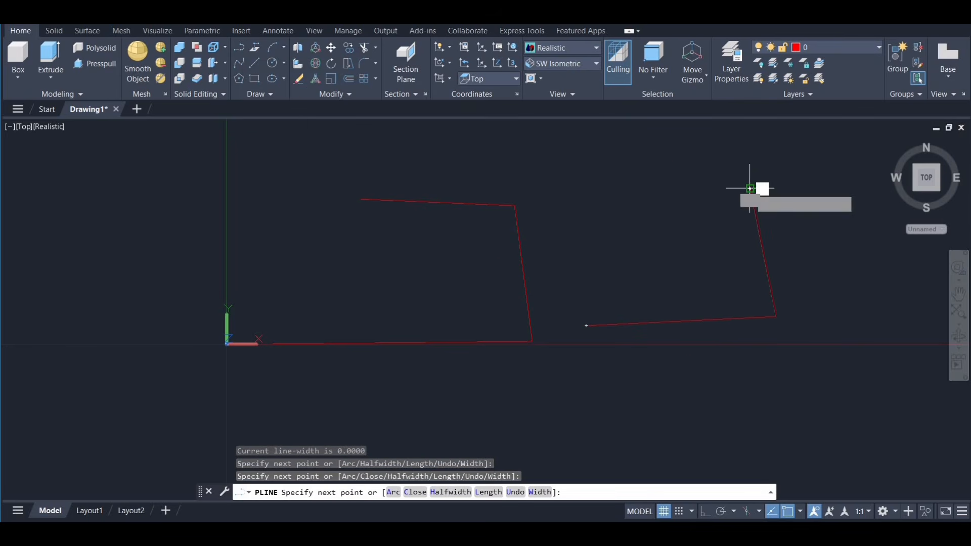
click(632, 211)
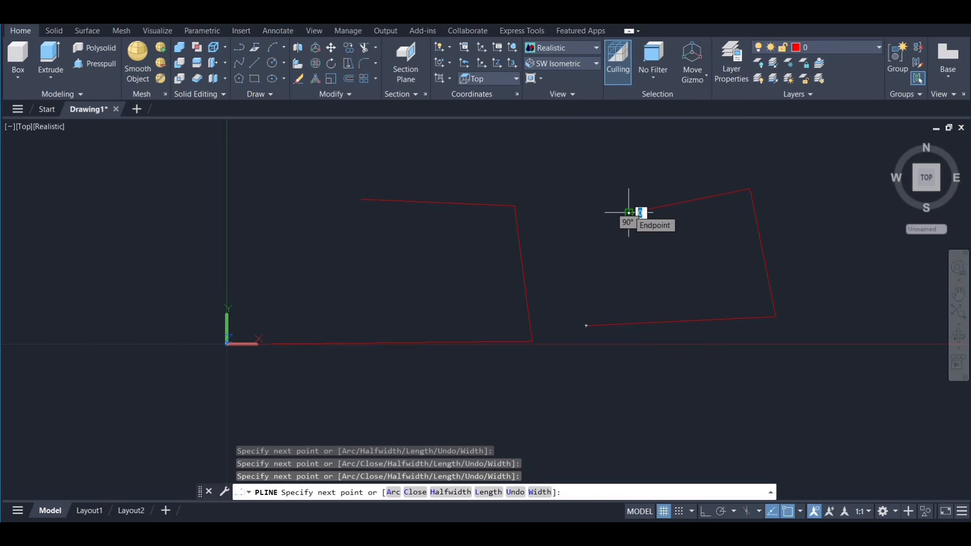
key(Escape)
Select the polyline to examine how its segments are grouped, and clear the selection.
mouse_move(841, 203)
mouse_down()
mouse_move(650, 238)
mouse_move(661, 331)
mouse_up()
key(F3)
key(Escape)
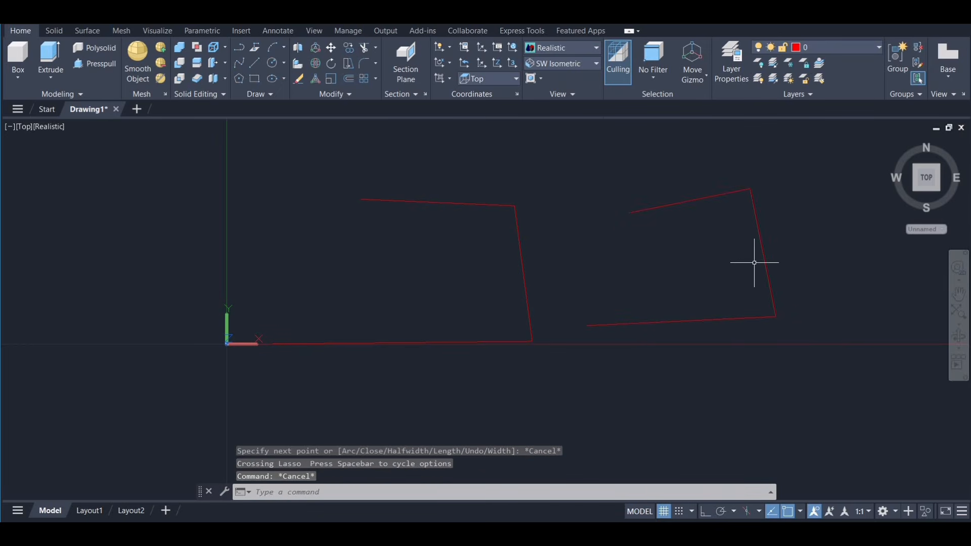
Erase the polyline together with the three separate line segments.
click(763, 261)
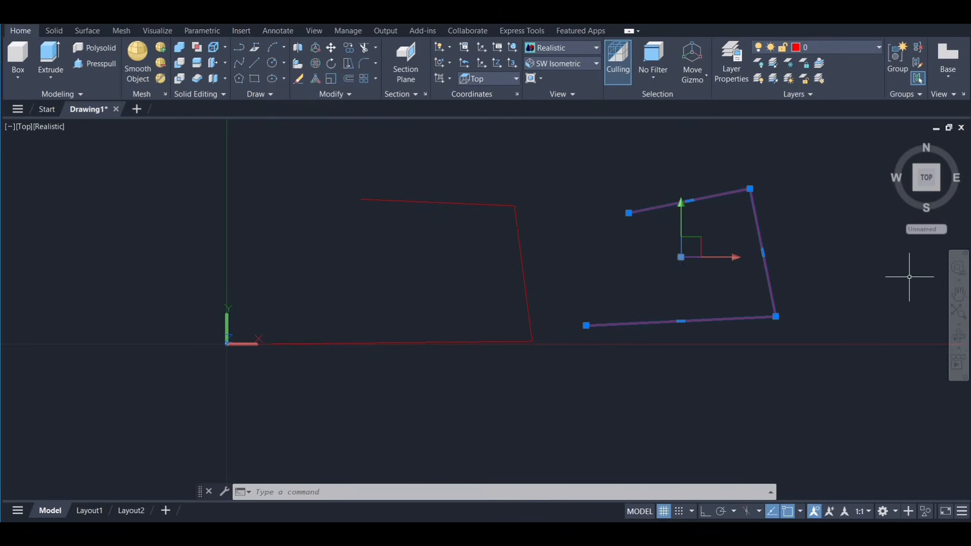
mouse_move(894, 290)
mouse_down()
mouse_move(896, 280)
mouse_move(581, 143)
mouse_move(329, 251)
mouse_move(307, 338)
mouse_move(324, 411)
mouse_up()
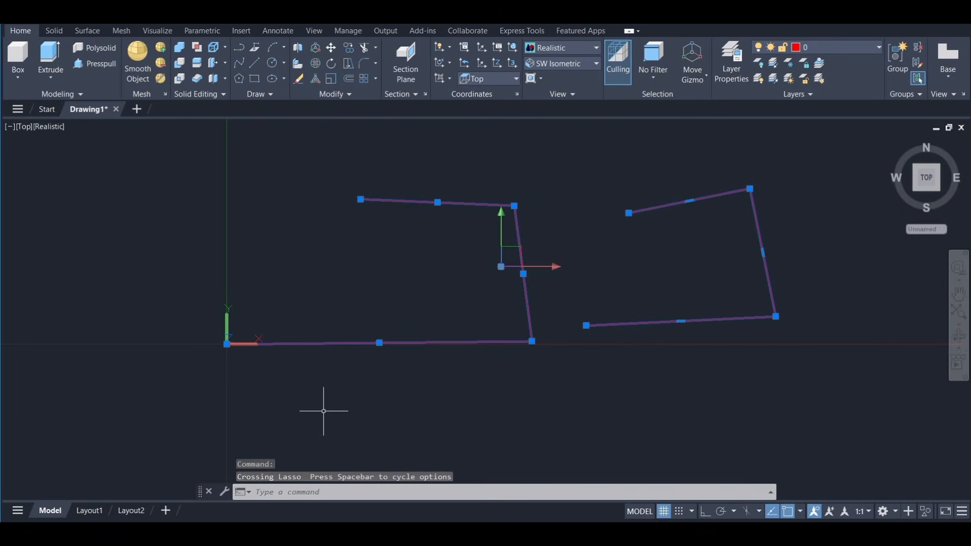
key(Delete)
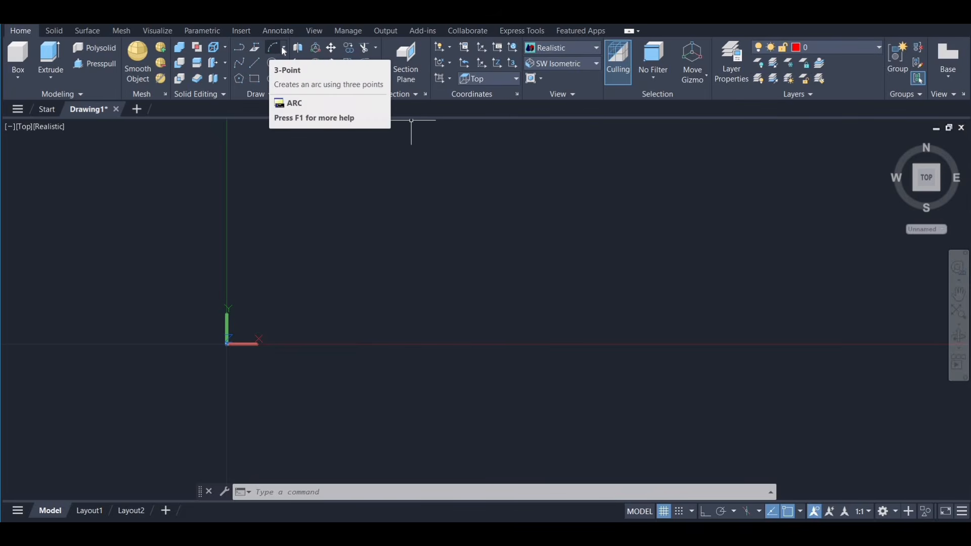
Draw an upward-bulging arc above the X axis with the 3-Point arc method.
click(285, 50)
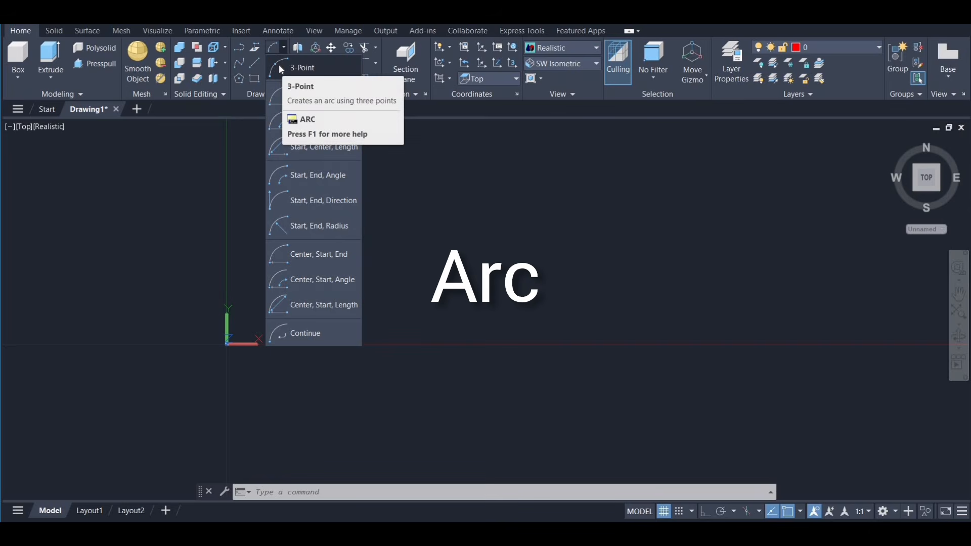
click(281, 66)
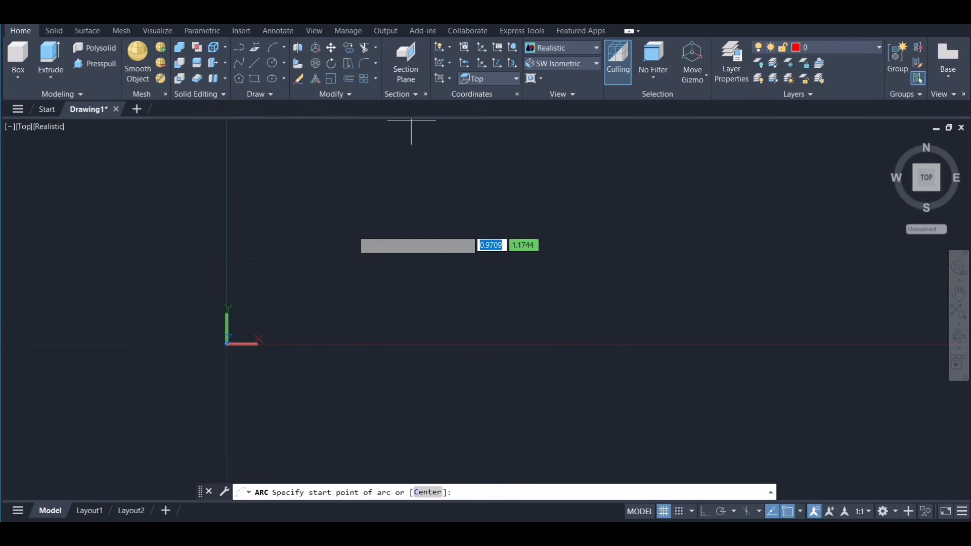
click(264, 243)
click(368, 183)
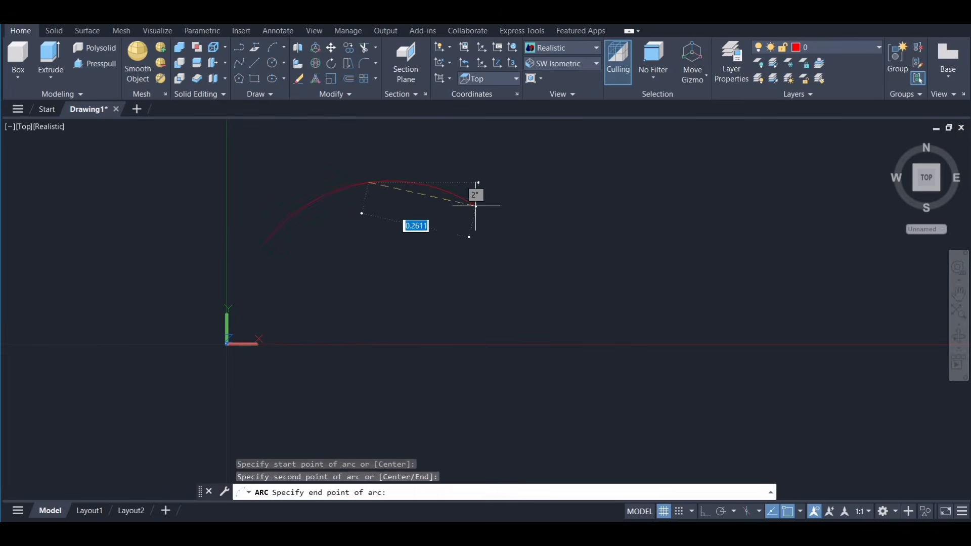
click(517, 231)
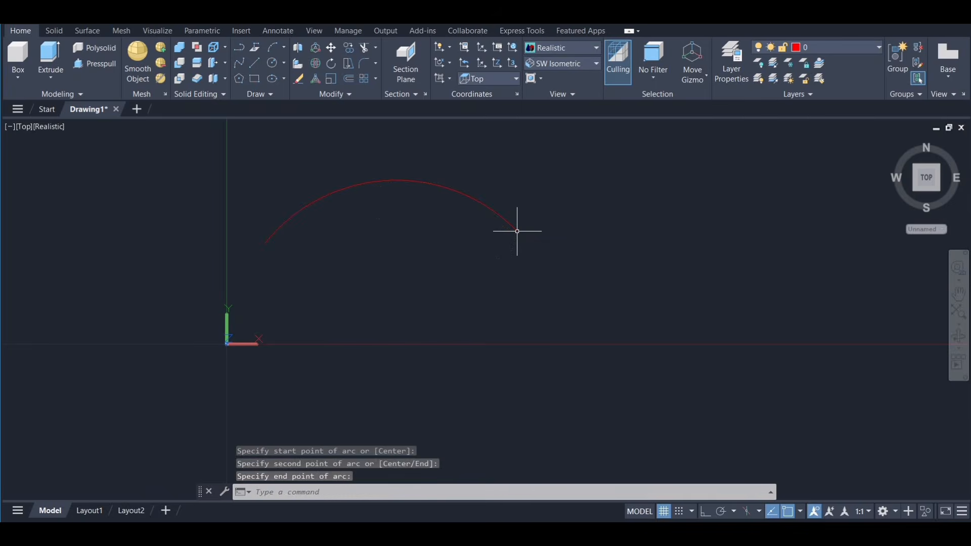
Draw a second arc beside the first with the Start, Center, End method, reversing its direction to keep the short upper portion.
click(284, 49)
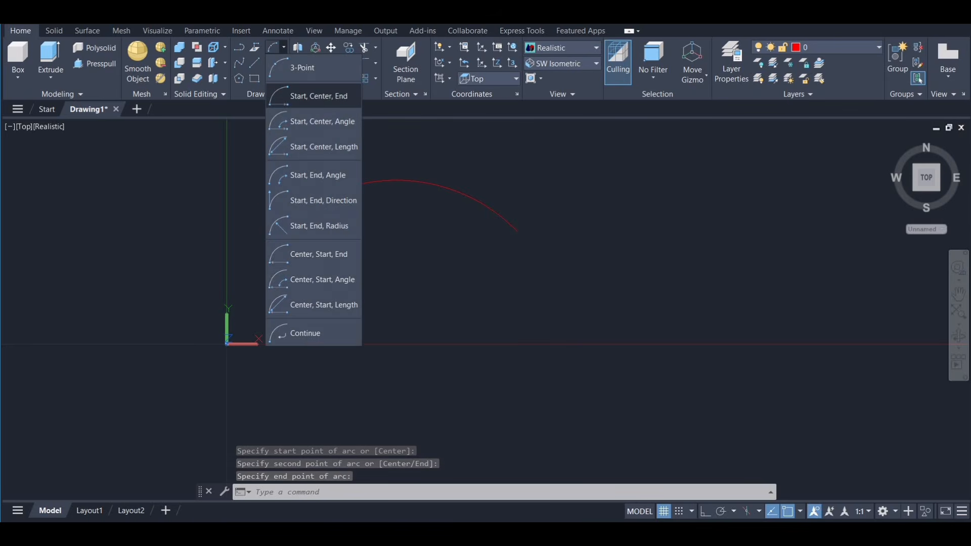
click(285, 93)
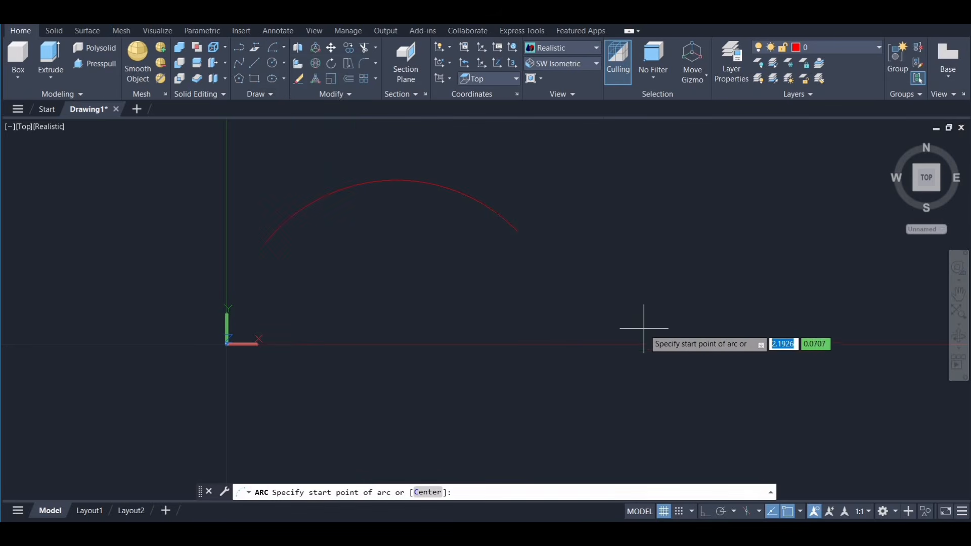
click(561, 223)
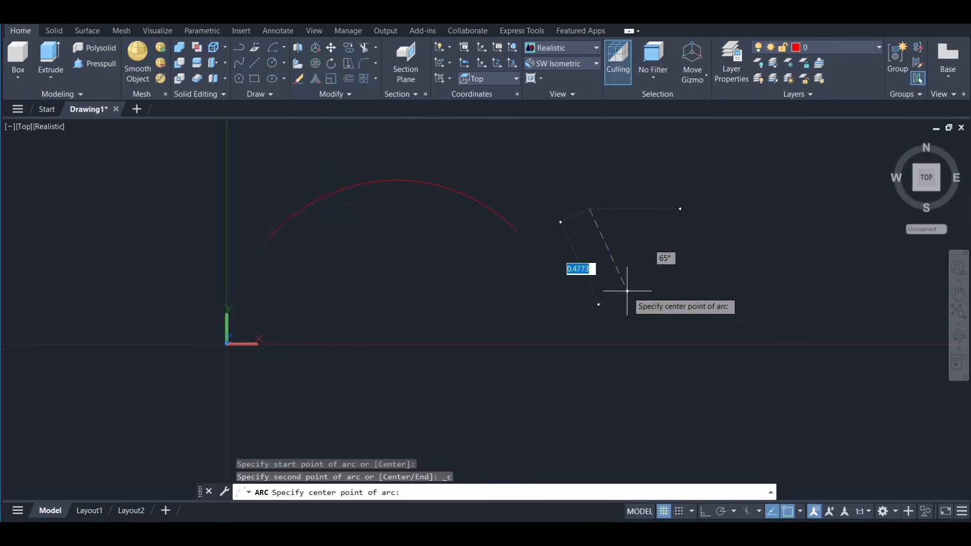
click(662, 349)
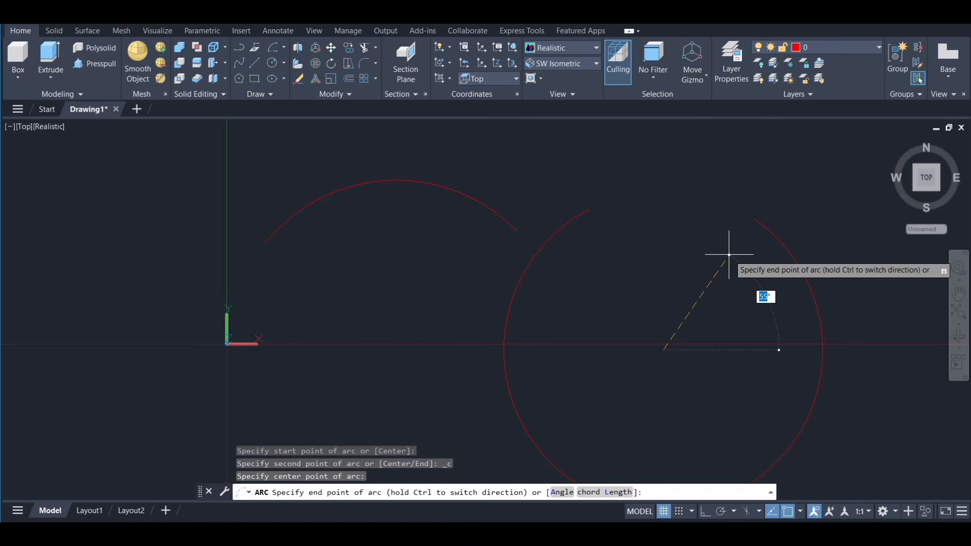
key(ctrl)
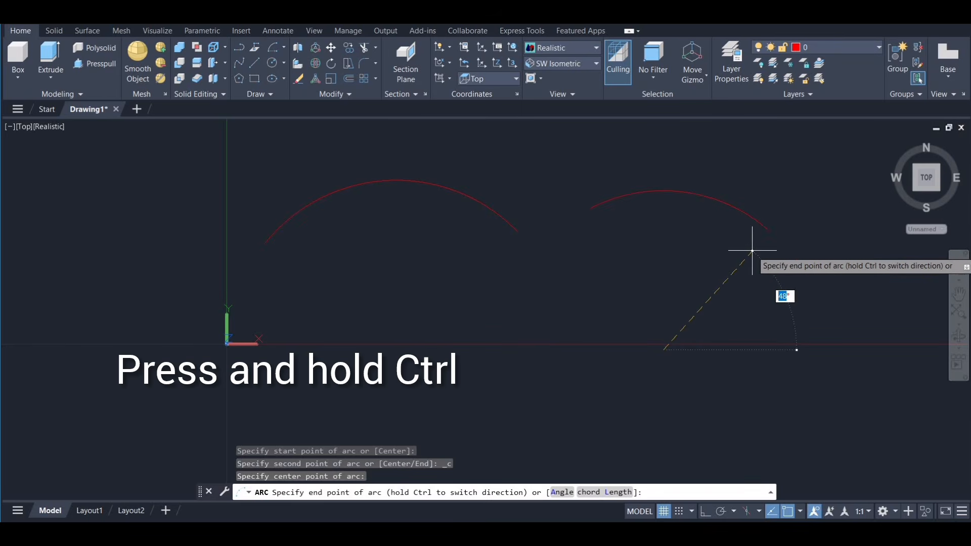
key(ctrl)
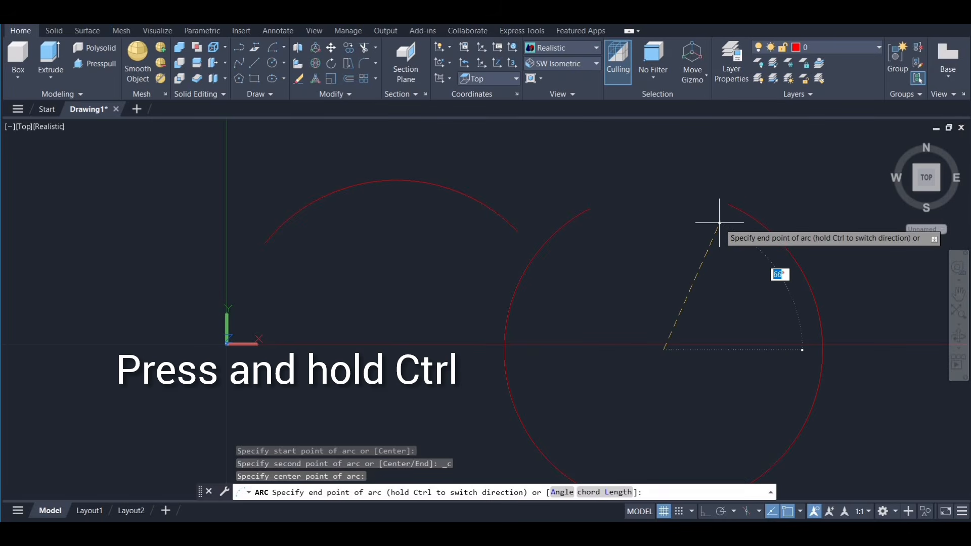
click(749, 233)
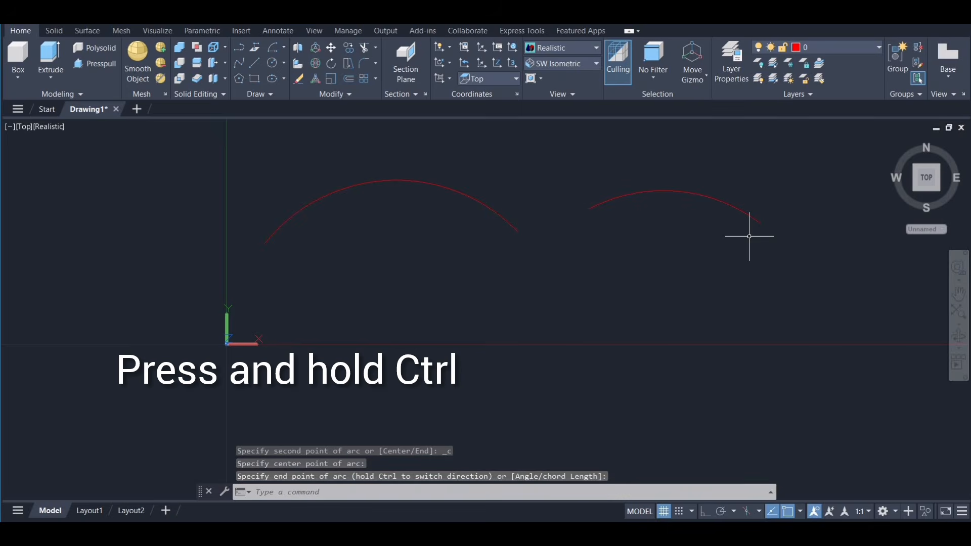
Draw a closed, wavy fit-point spline around the first arc, starting below it and ending back on its start point.
click(285, 49)
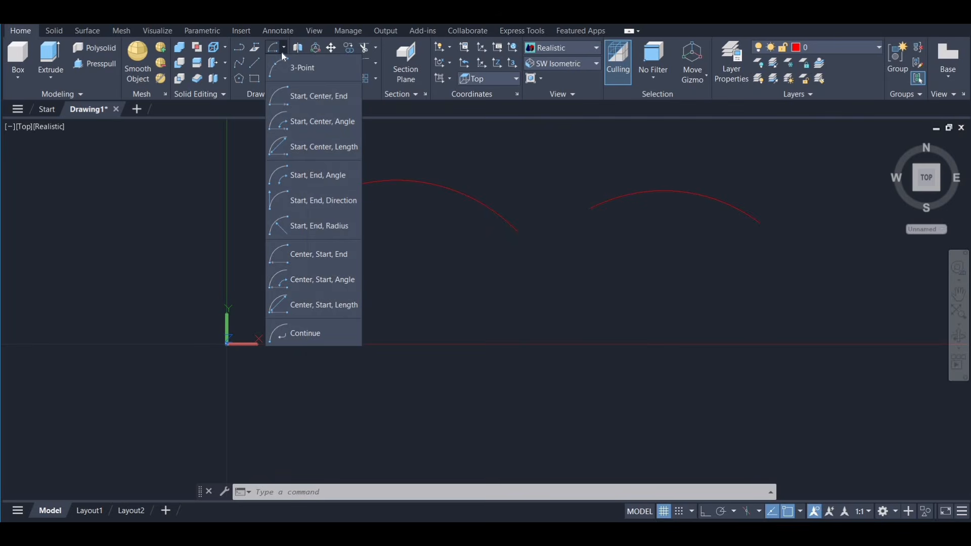
click(238, 64)
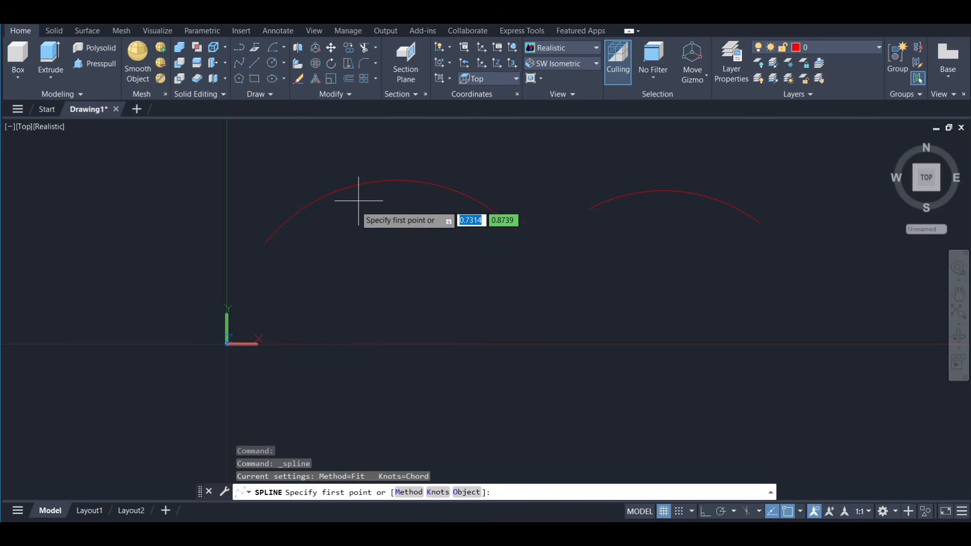
click(342, 308)
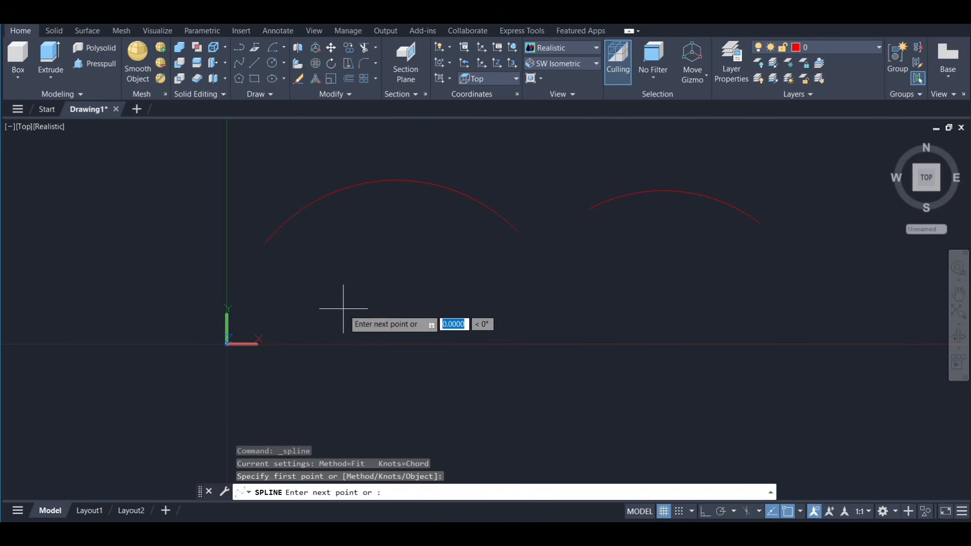
click(450, 270)
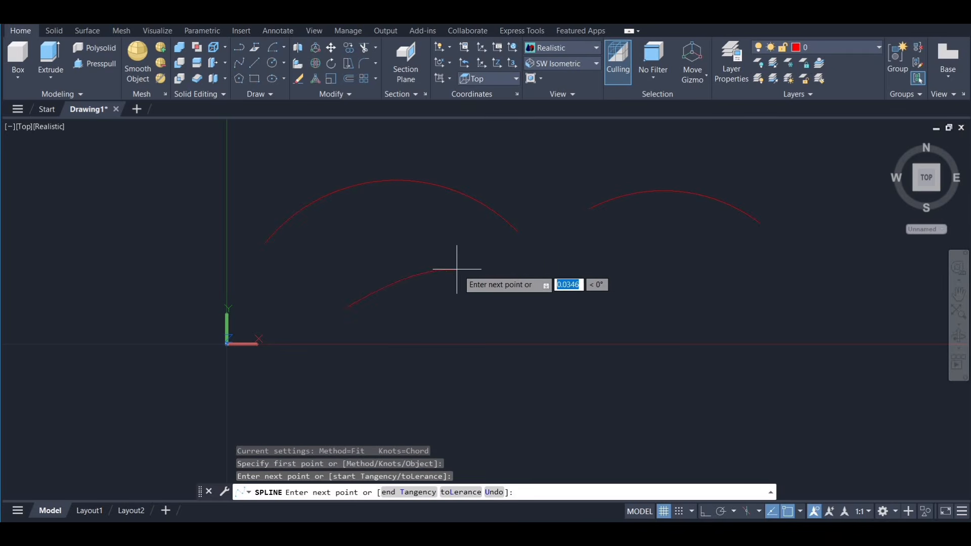
click(500, 298)
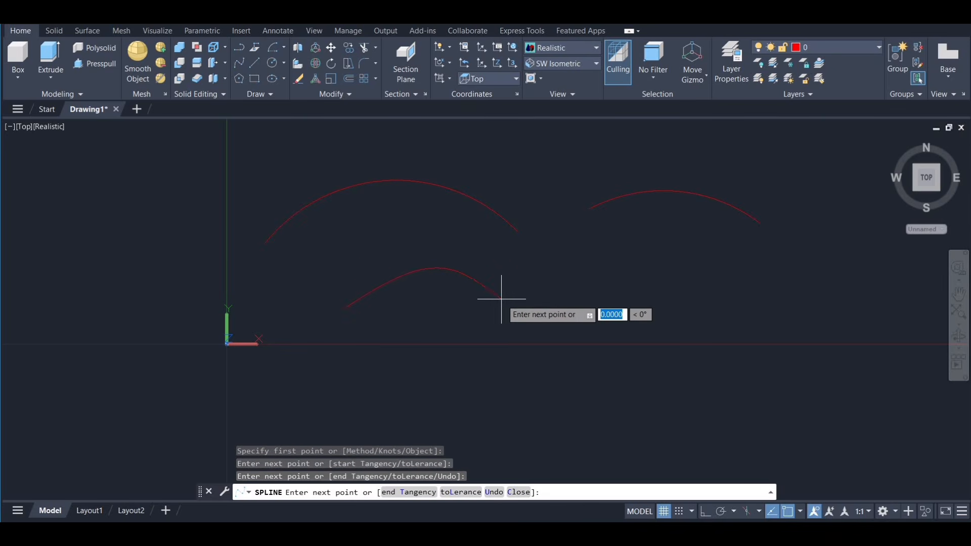
click(599, 287)
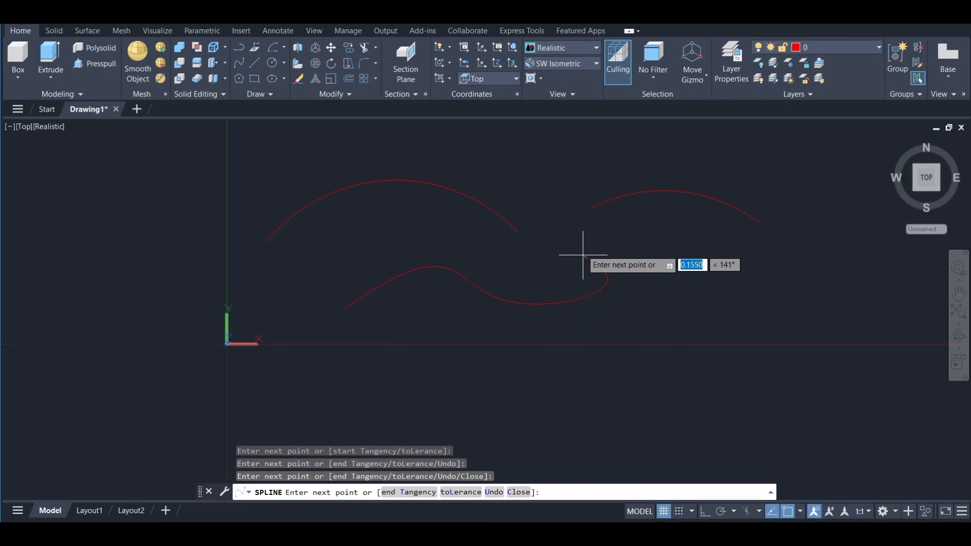
click(568, 230)
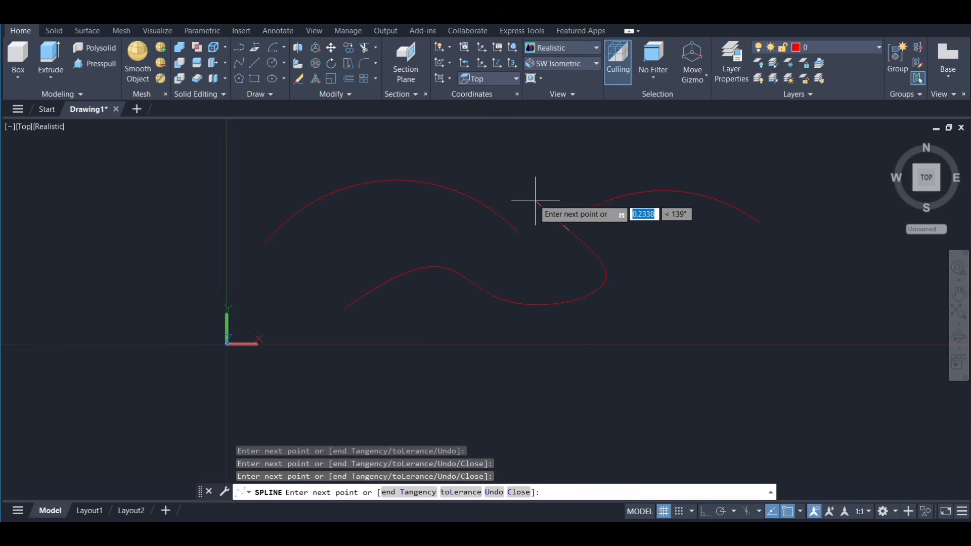
click(453, 156)
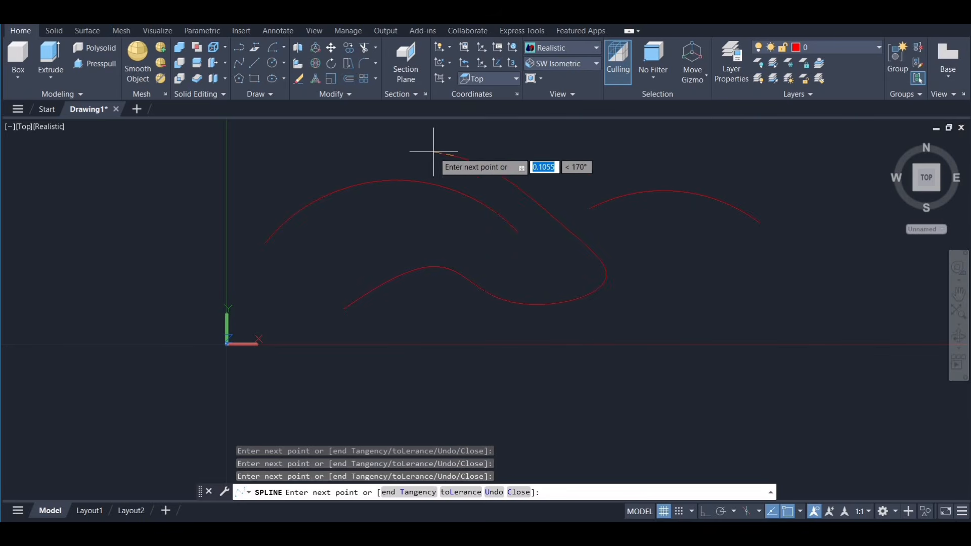
click(270, 192)
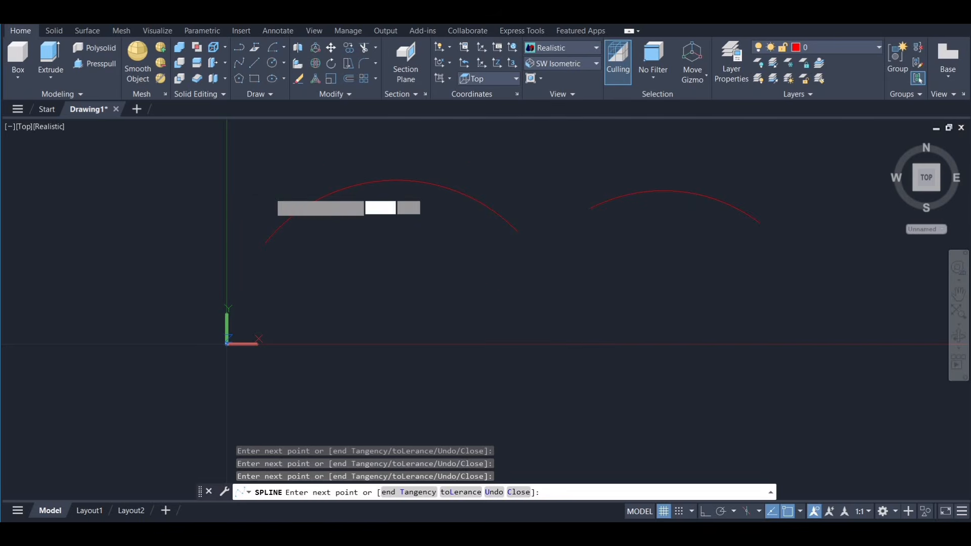
click(244, 291)
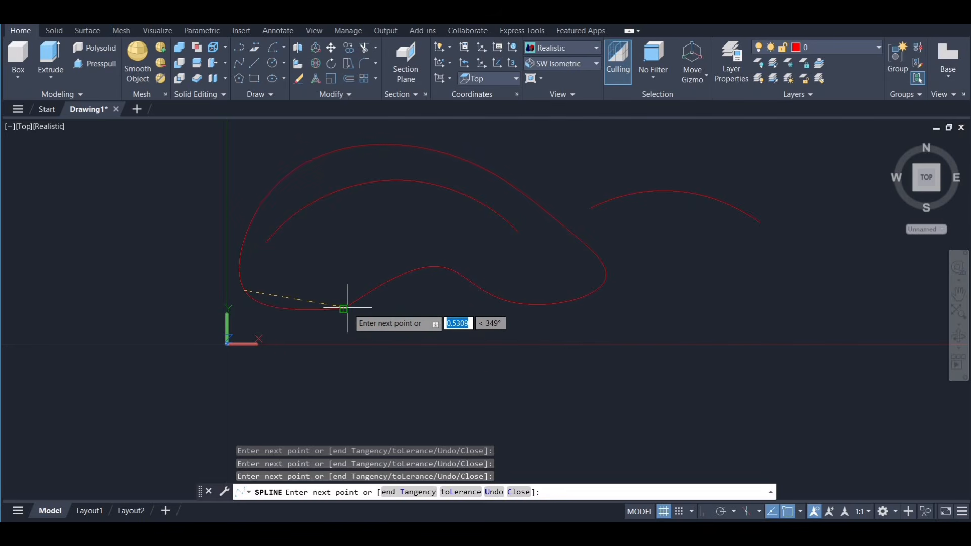
click(343, 309)
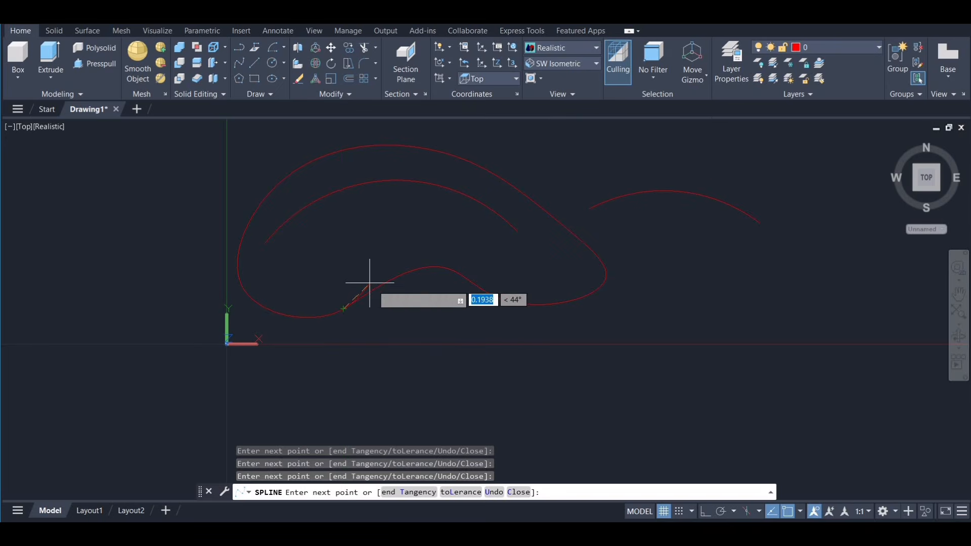
key(Return)
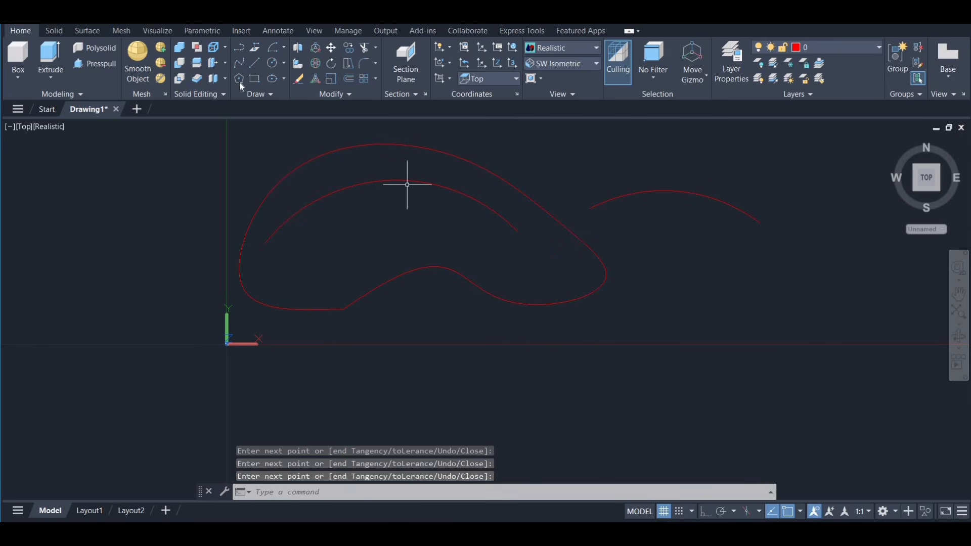
Draw a circle of radius 5 centred below the second arc with the Center, Radius method.
click(283, 64)
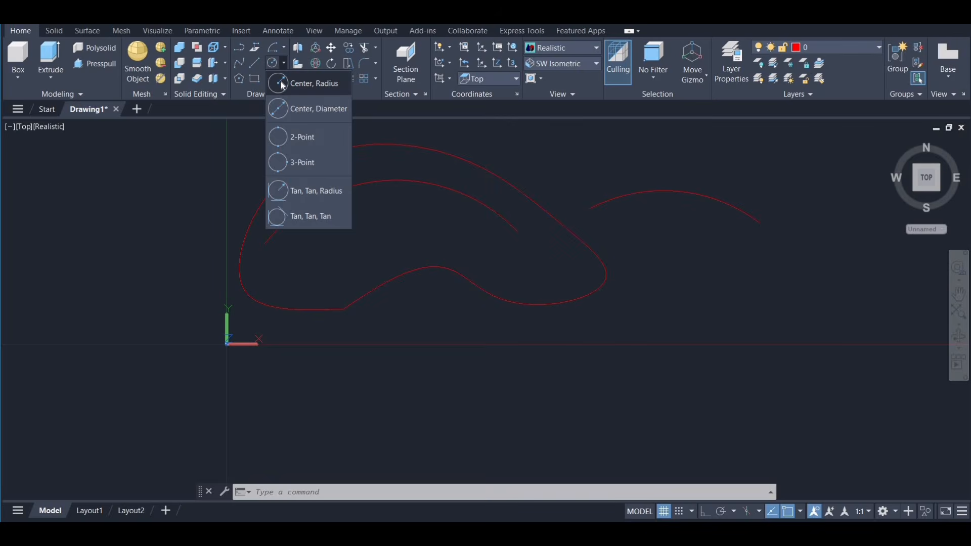
click(303, 83)
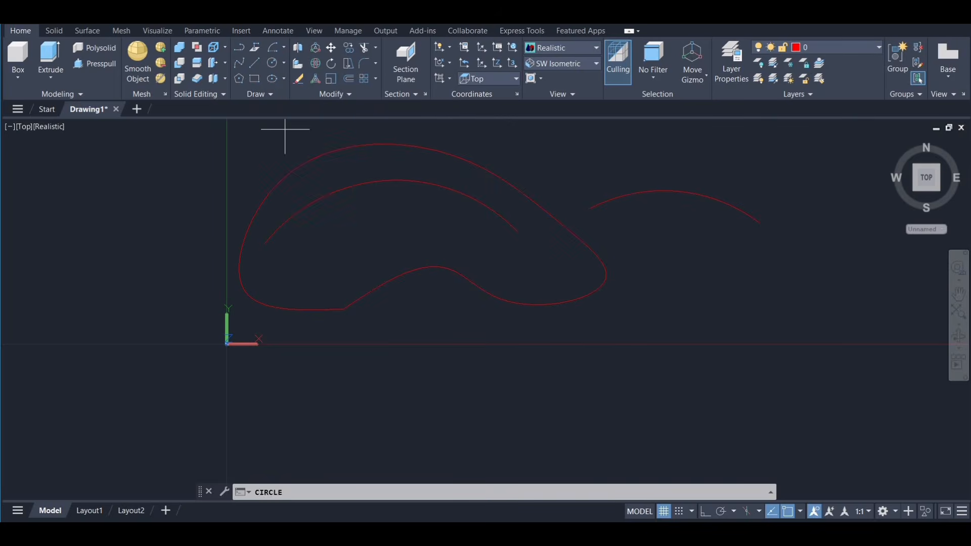
click(664, 251)
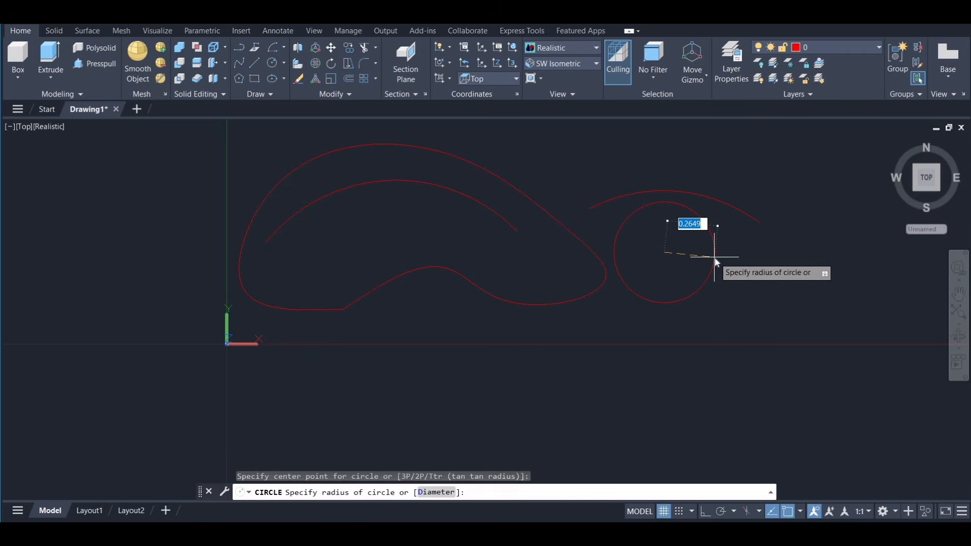
text(5)
key(Return)
scroll(712, 256, down, 8)
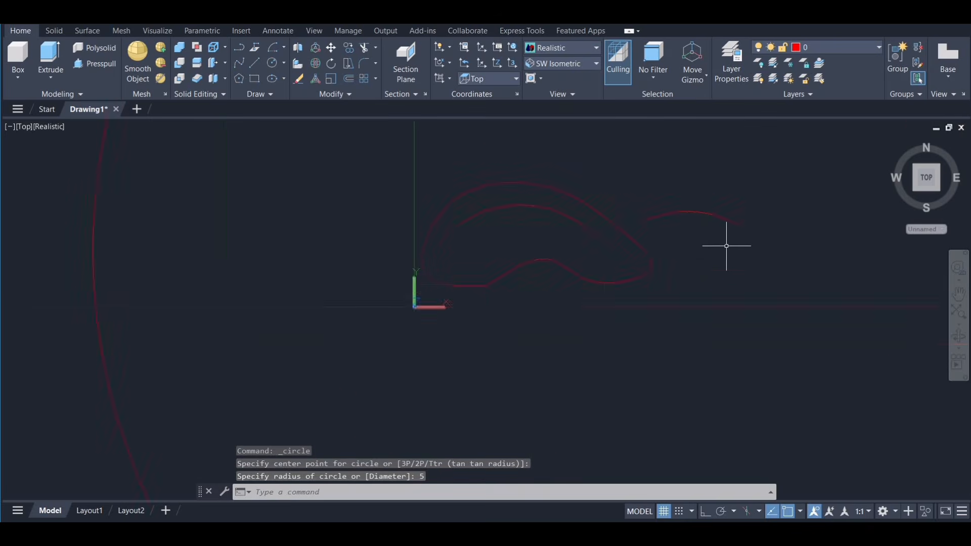
middle_drag(768, 229, 600, 264)
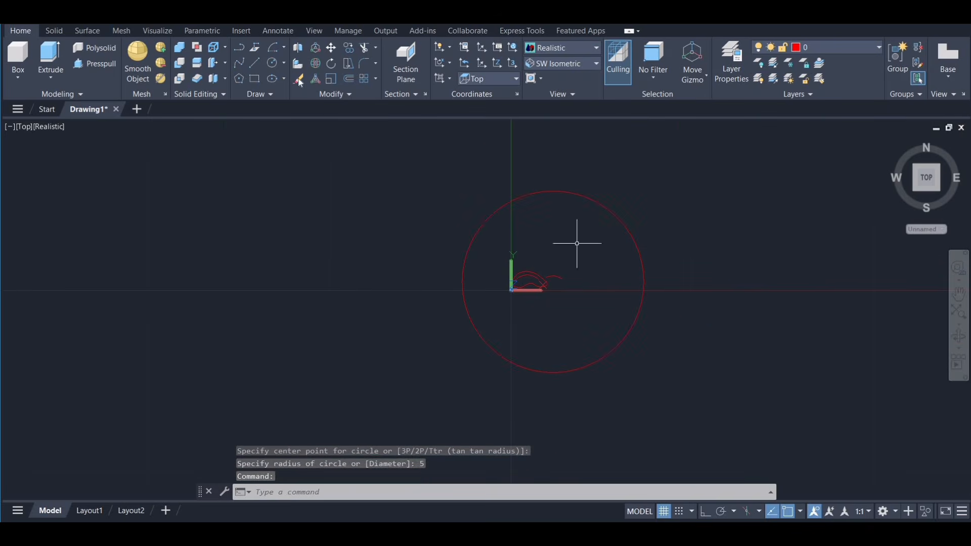
Draw a circle of diameter 5 inside the large circle with the Center, Diameter method.
click(286, 66)
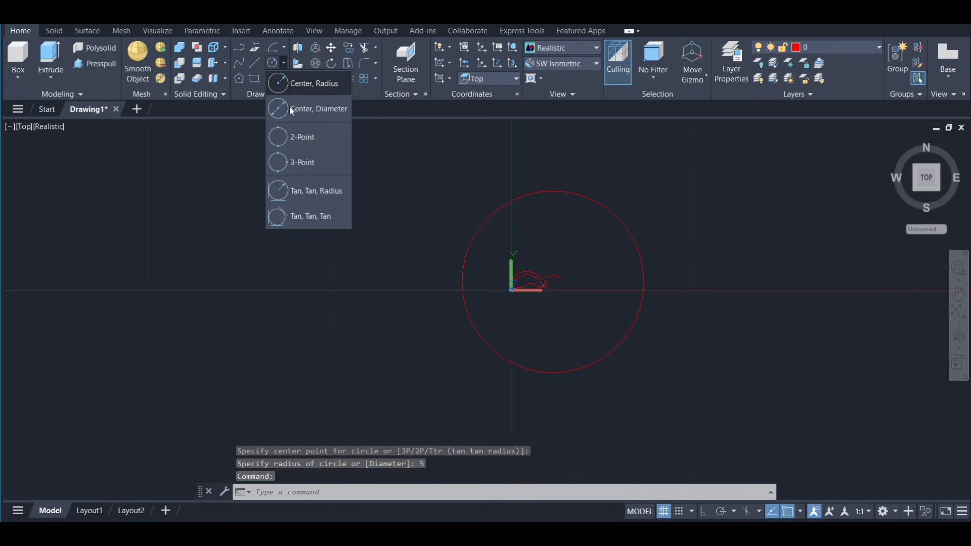
key(Escape)
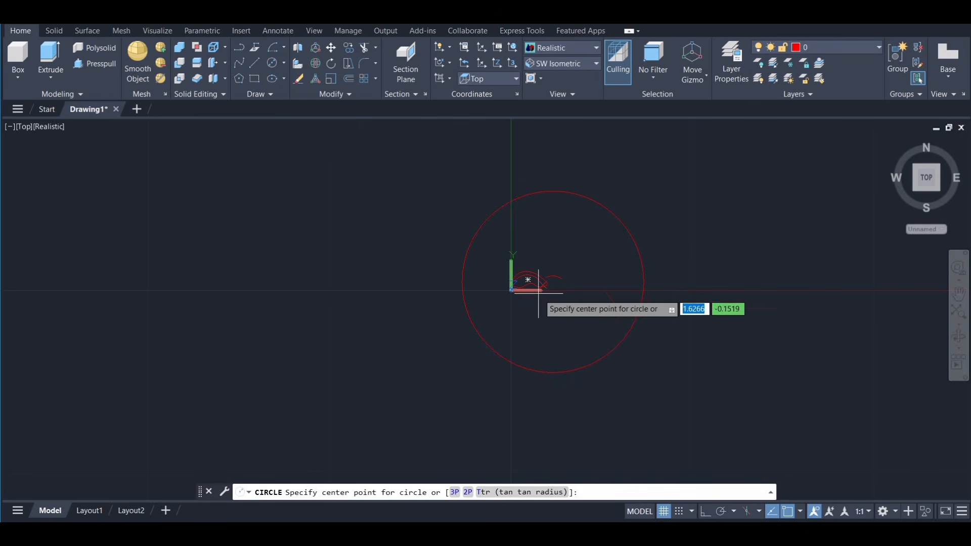
click(581, 250)
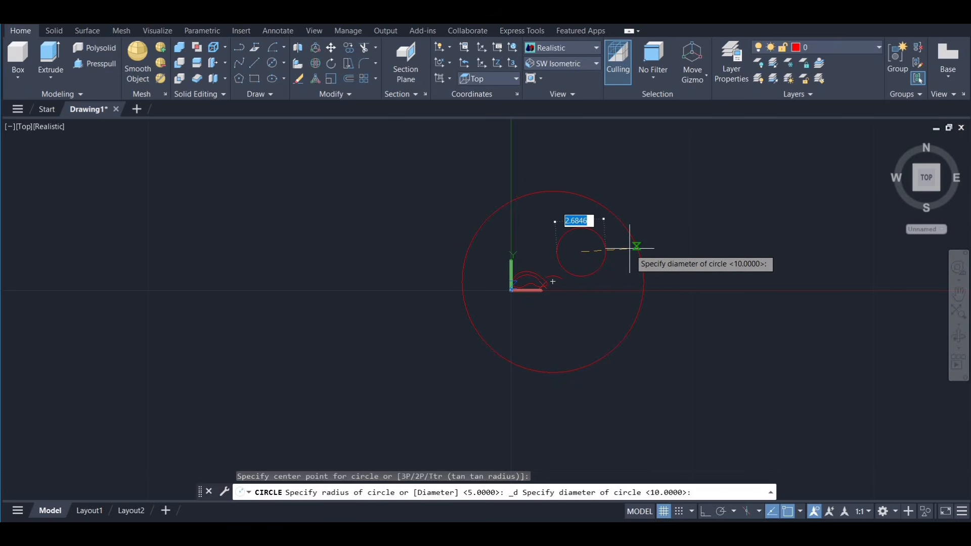
text(5)
key(Return)
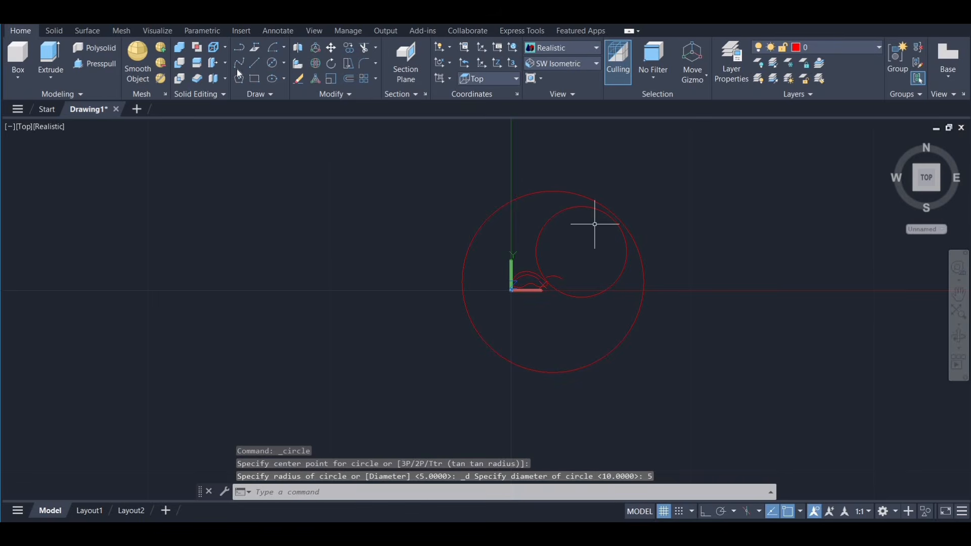
Draw a small 2-Point circle spanning the gap between the inner circle's top and the large circle.
click(283, 65)
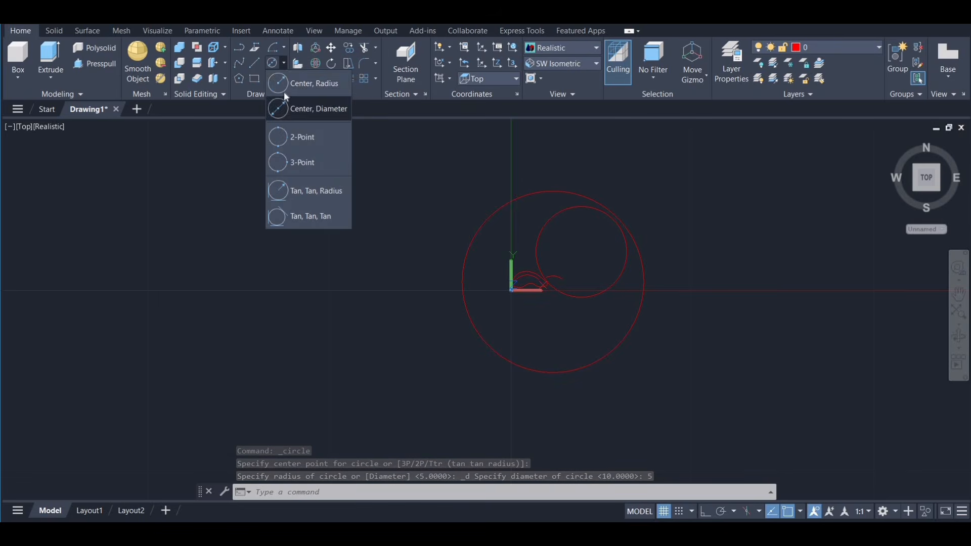
click(285, 136)
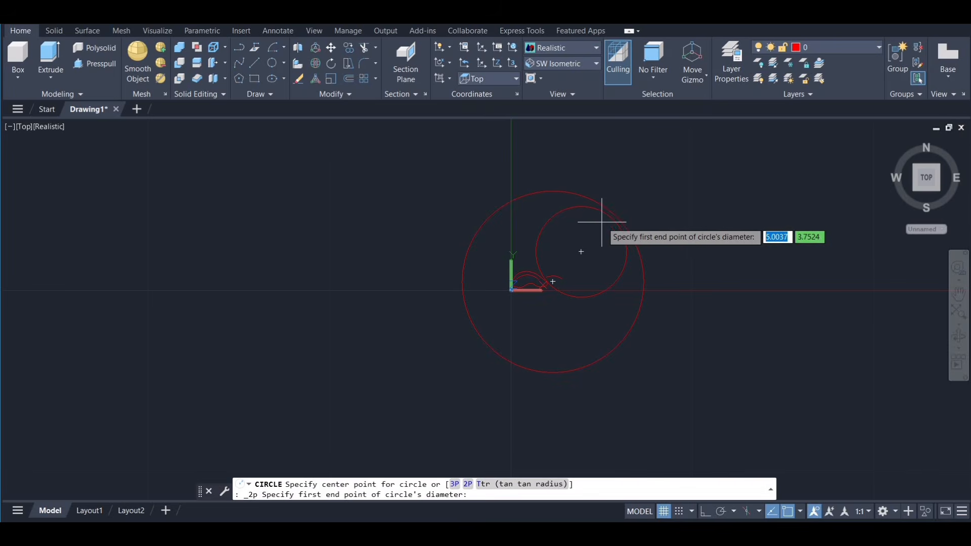
click(581, 206)
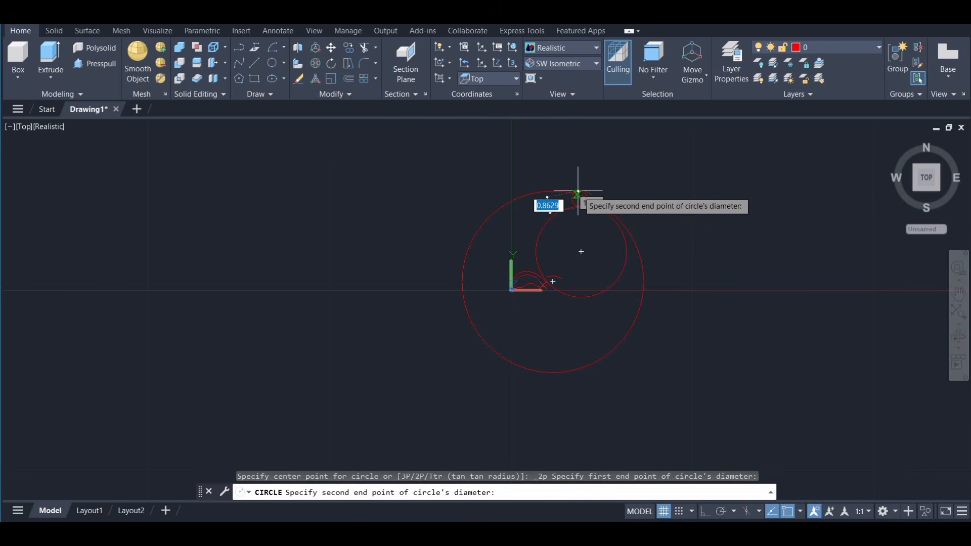
scroll(581, 198, up, 5)
click(582, 198)
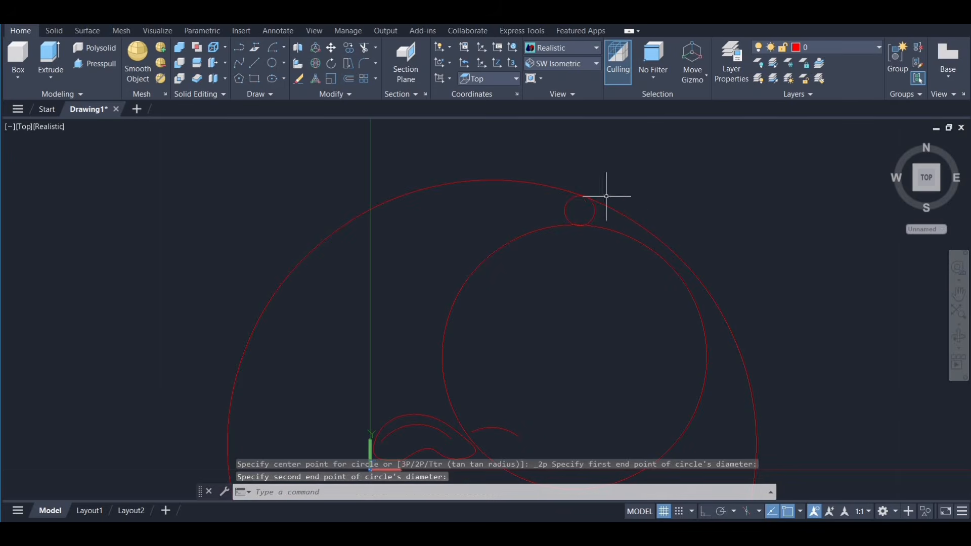
scroll(693, 270, down, 3)
scroll(693, 269, down, 2)
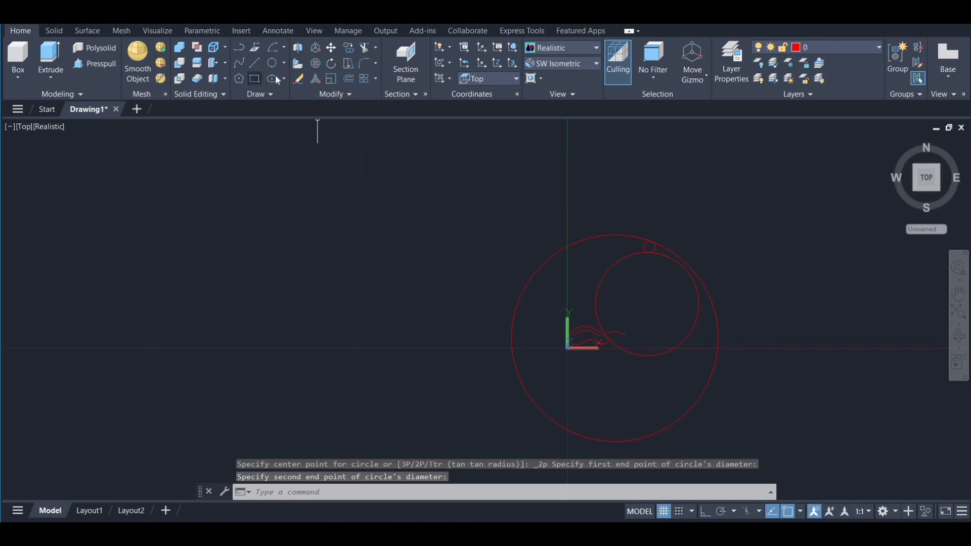
Draw a separate circle through three picked points on the negative X side of the large circle with the 3-Point method.
click(280, 63)
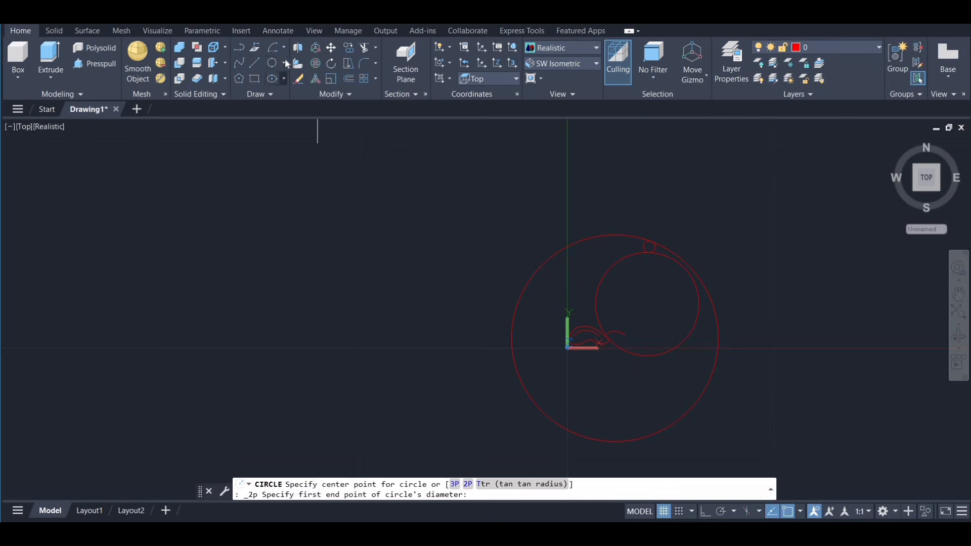
click(286, 63)
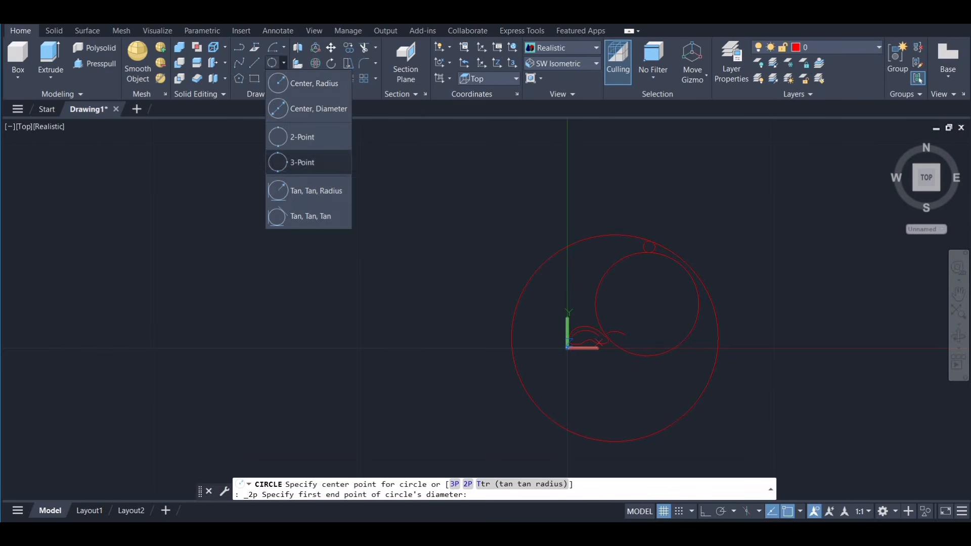
click(299, 161)
click(282, 304)
click(320, 179)
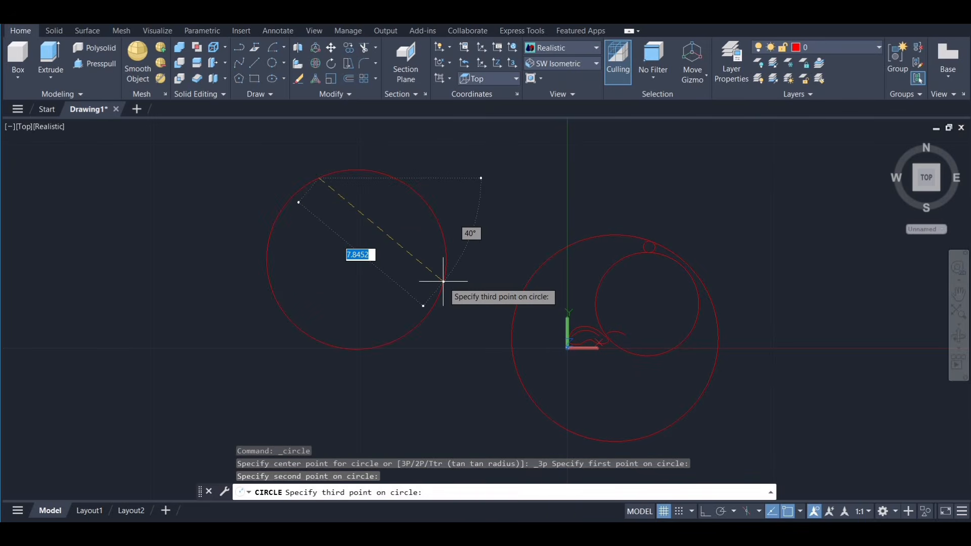
click(443, 281)
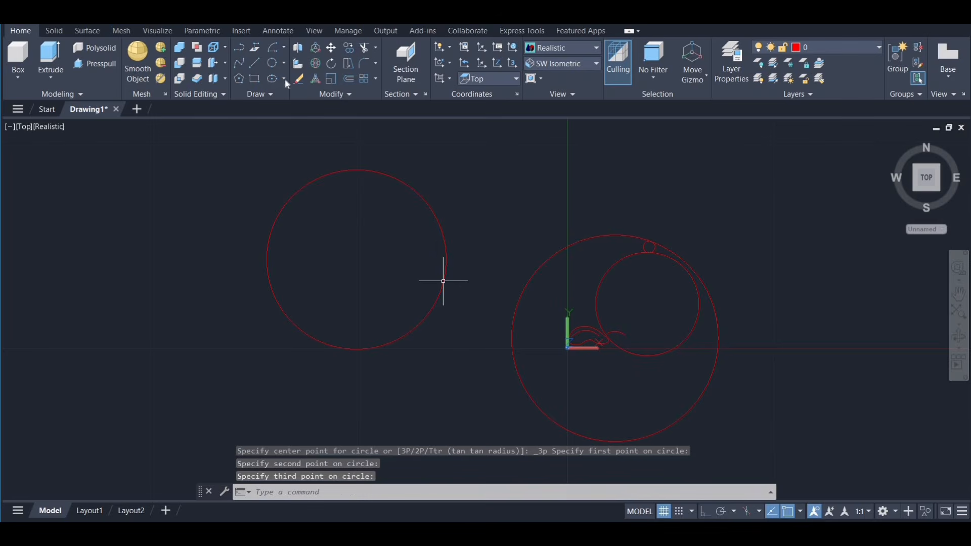
Draw three connected lines forming an open, sideways U shape on the positive X side of the circles.
click(254, 62)
scroll(222, 220, down, 4)
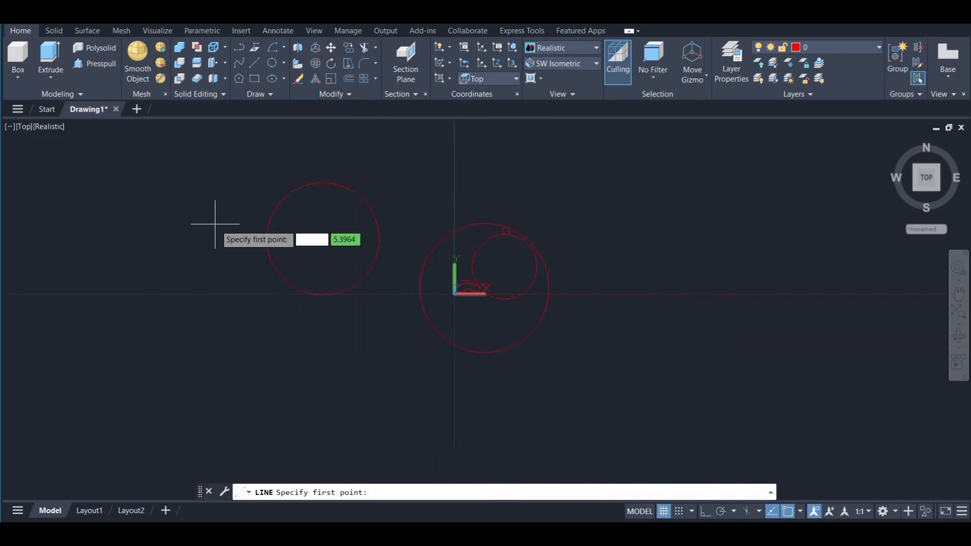
click(474, 170)
click(635, 176)
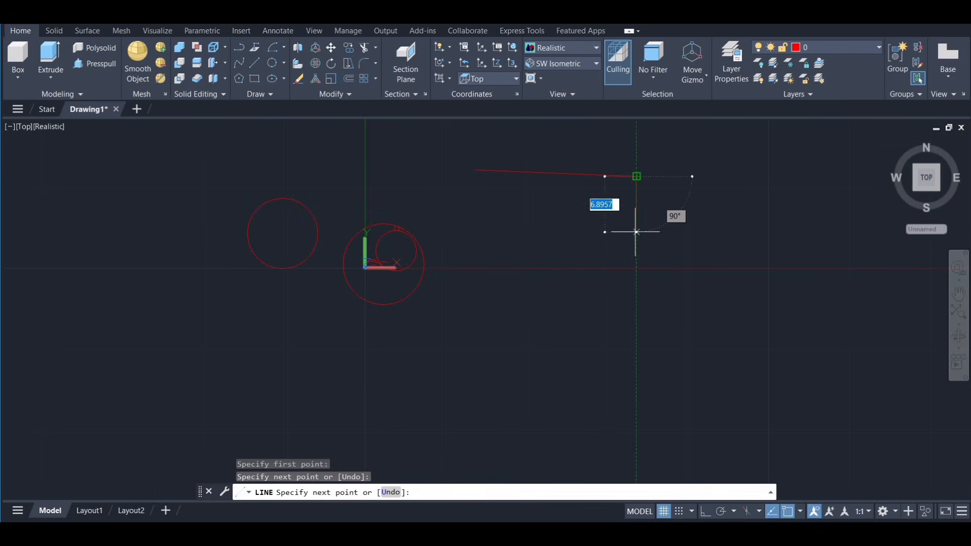
click(636, 293)
click(507, 303)
key(Escape)
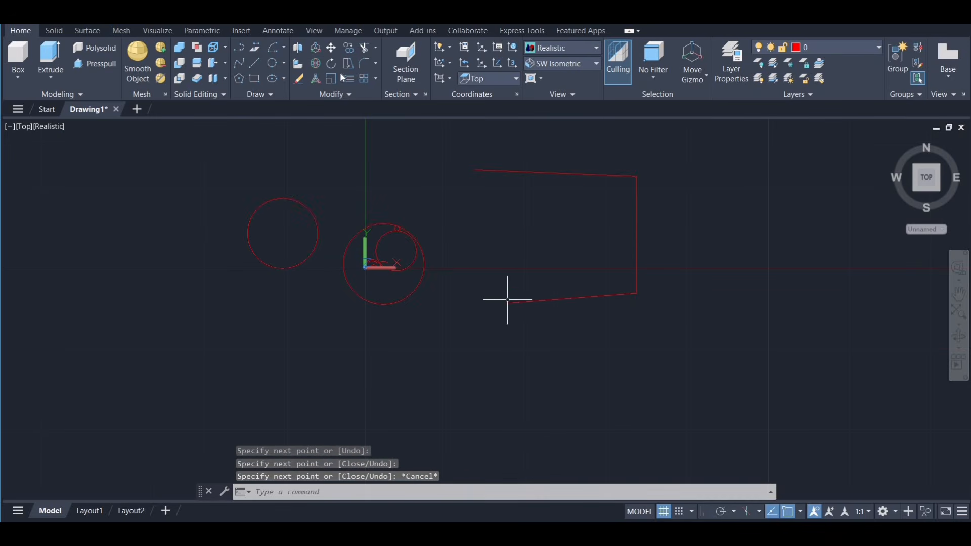
Draw a circle tangent to all three lines of the open U shape with the Tan, Tan, Tan method.
click(284, 63)
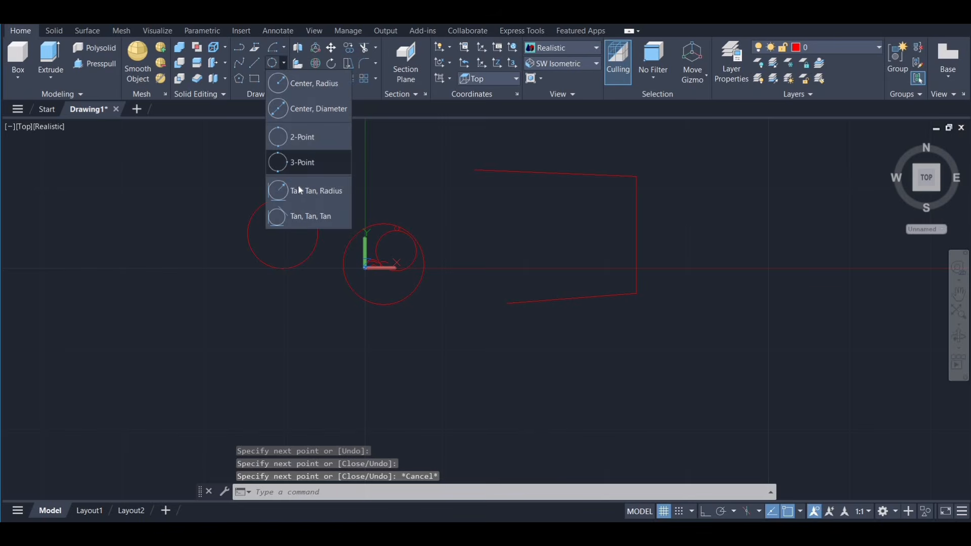
click(298, 211)
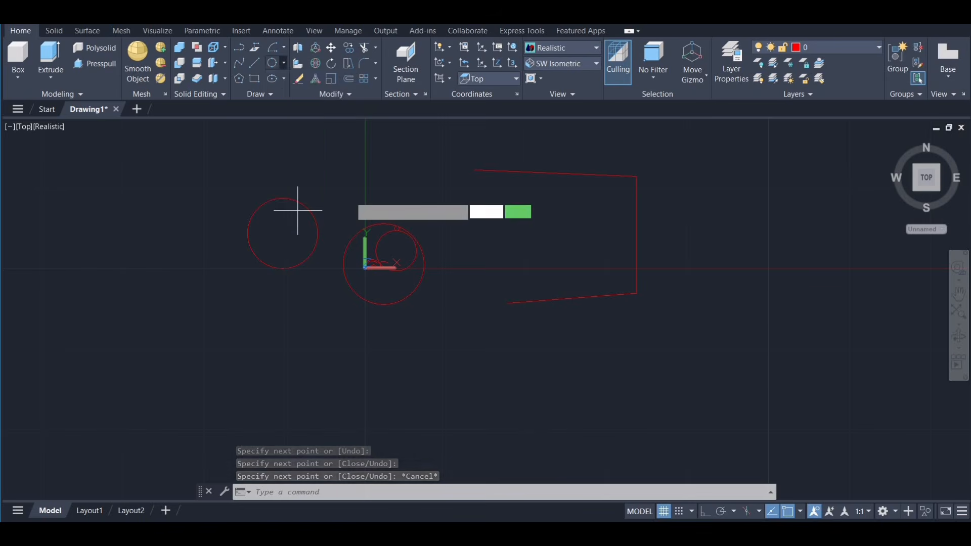
click(573, 172)
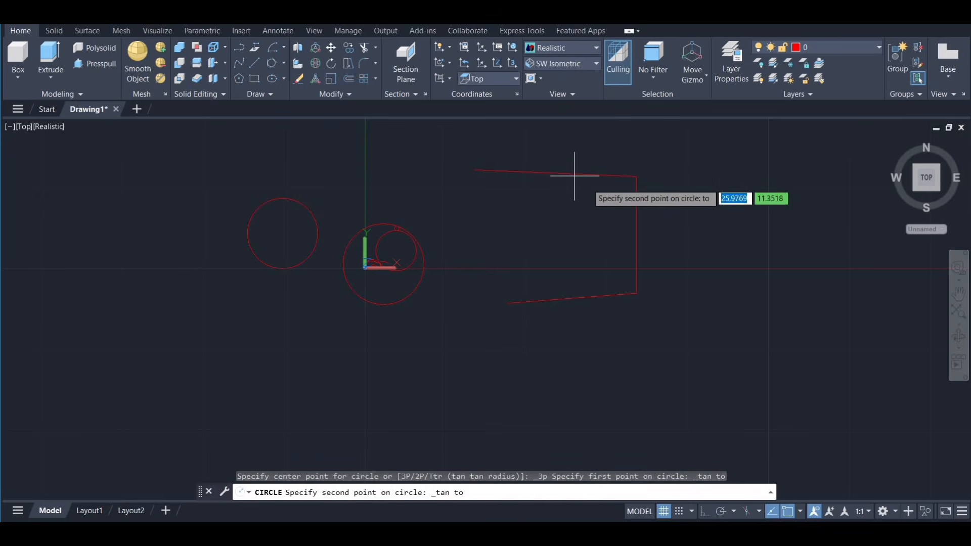
click(635, 231)
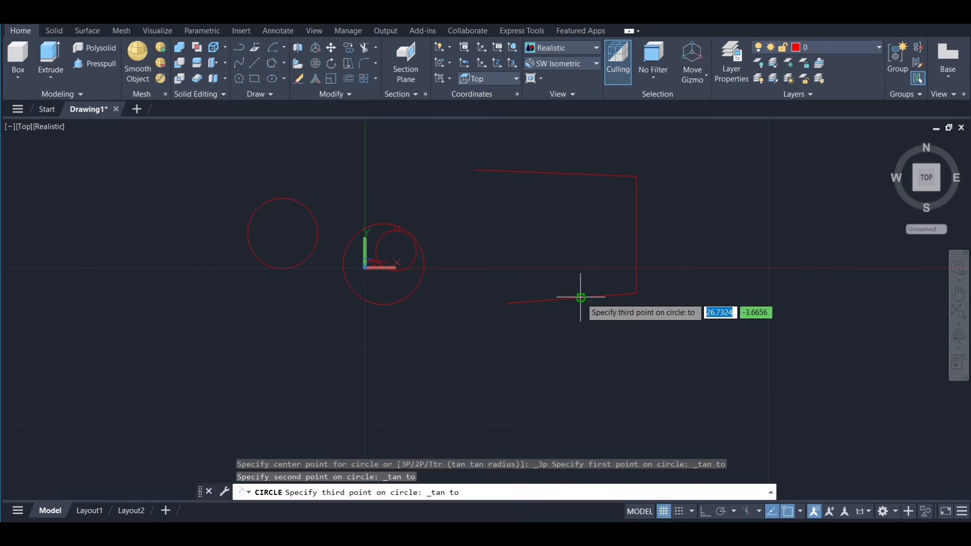
click(578, 298)
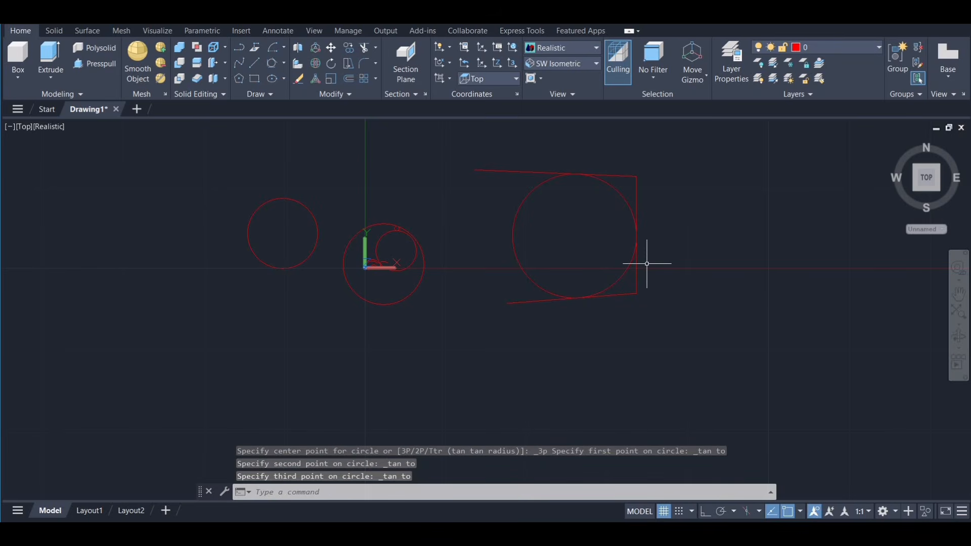
Draw a circle of radius 3 tangent to the U shape's vertical and lower lines with the Tan, Tan, Radius method.
click(283, 63)
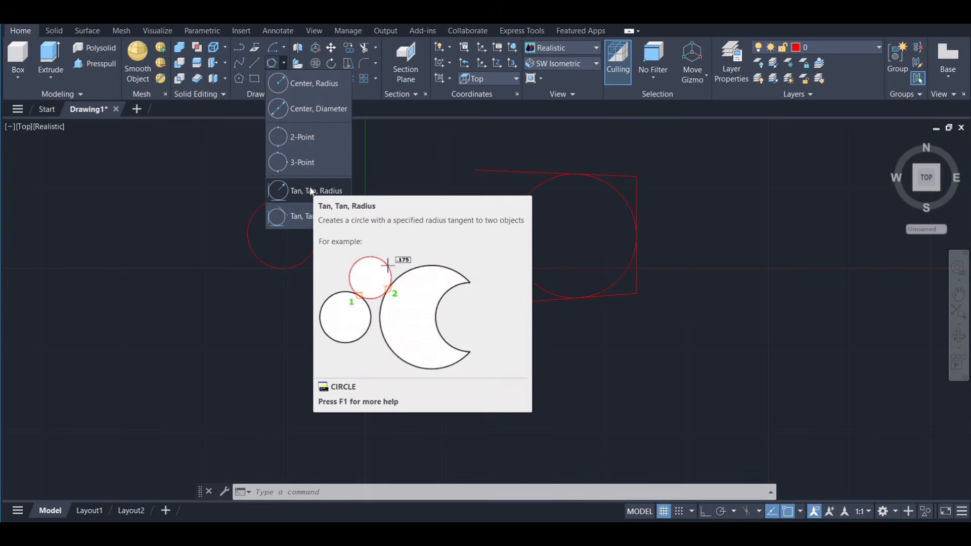
click(308, 190)
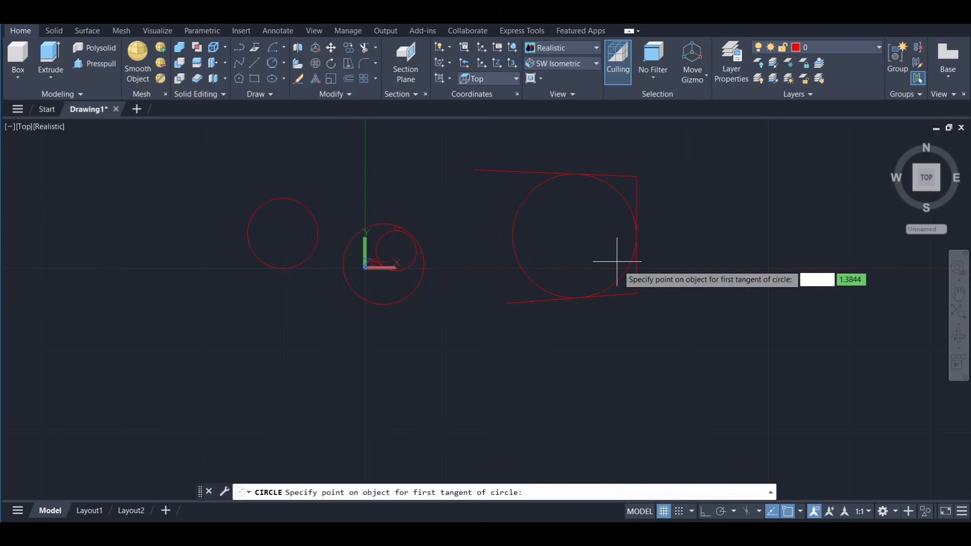
click(636, 280)
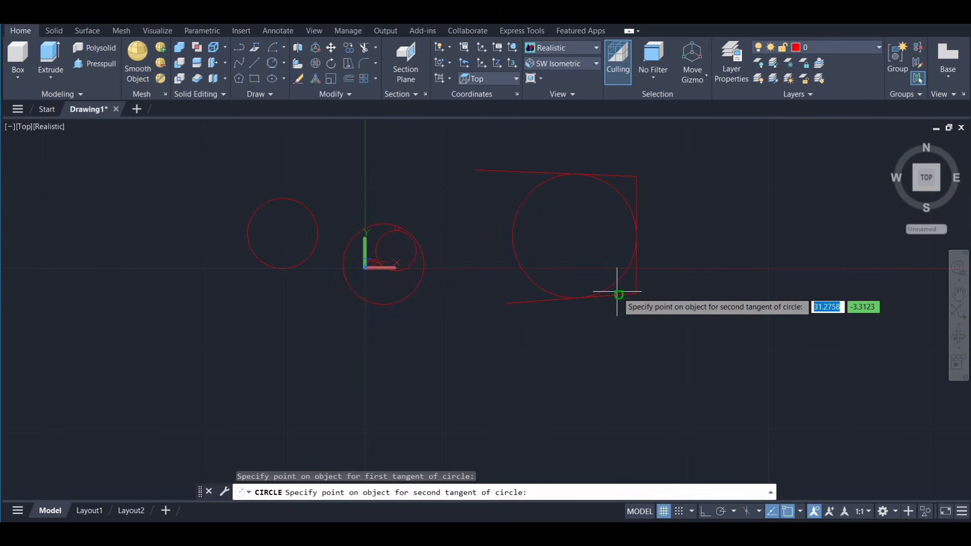
click(617, 294)
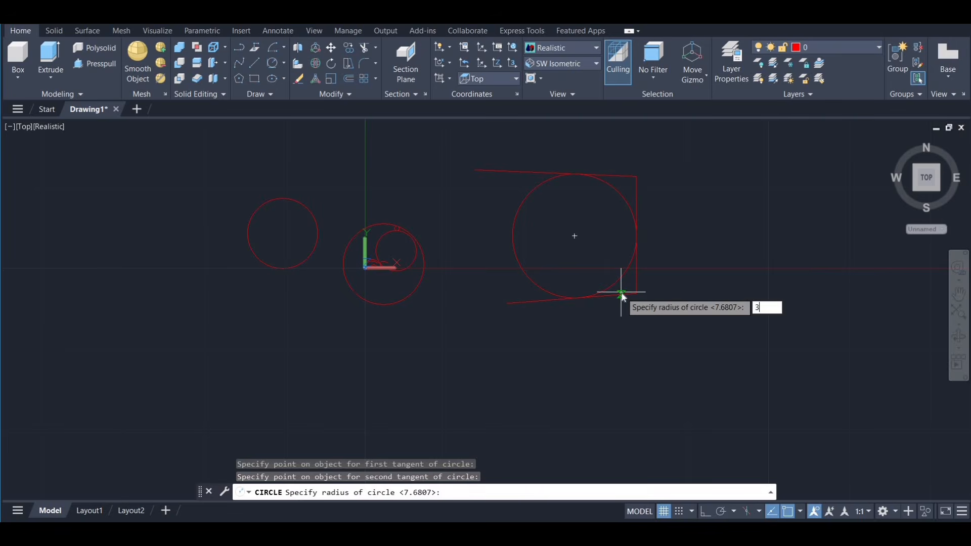
key(Return)
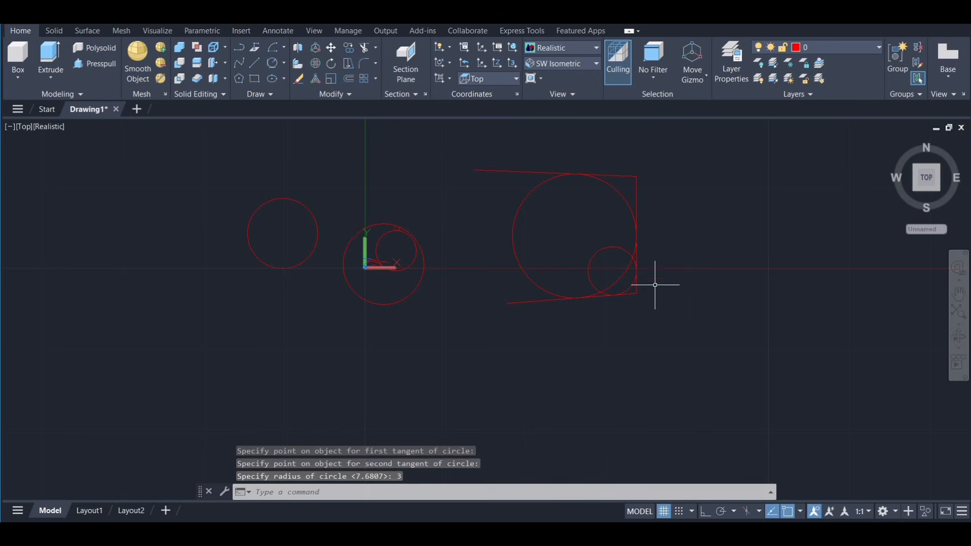
Draw a 6-sided polygon inscribed in the separate circle on the negative X side, sharing its center and reaching its top quadrant.
click(240, 78)
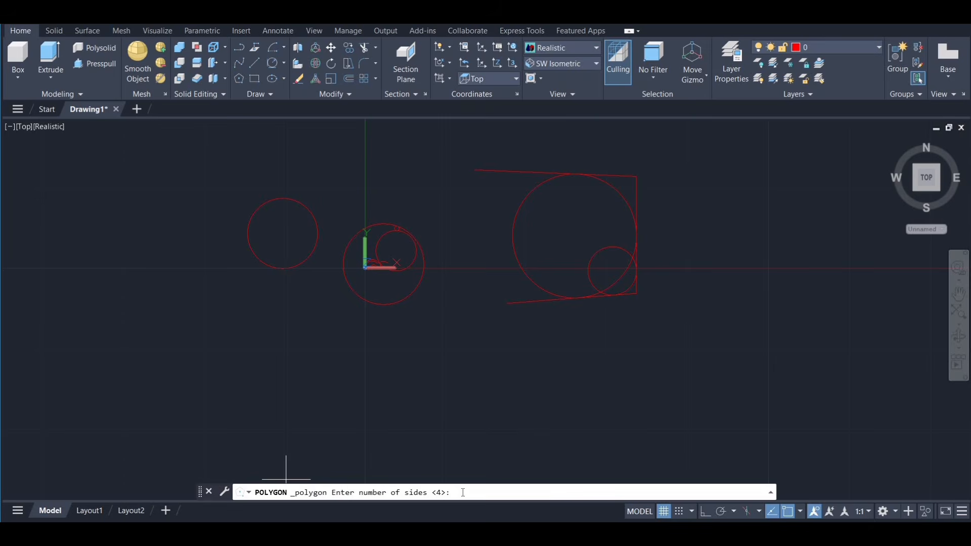
text(6)
key(Return)
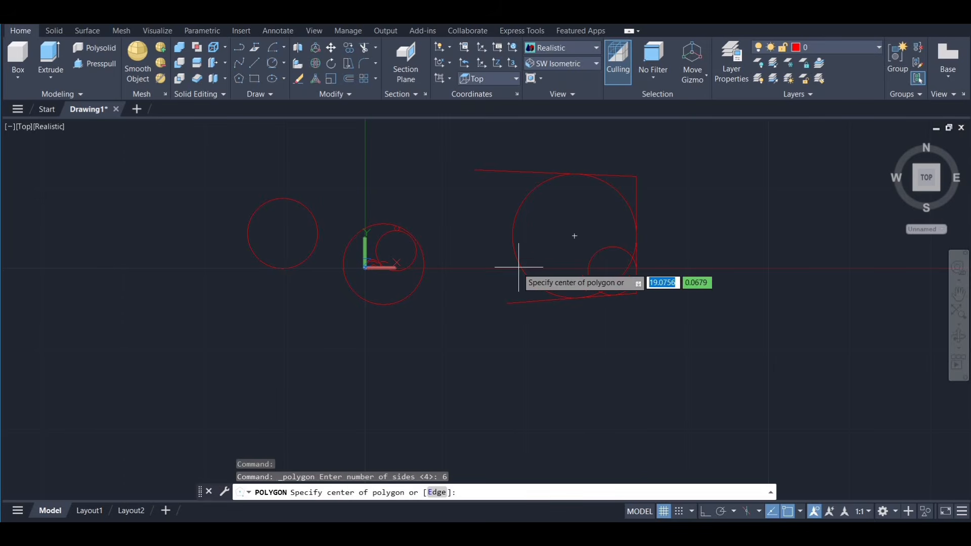
click(283, 233)
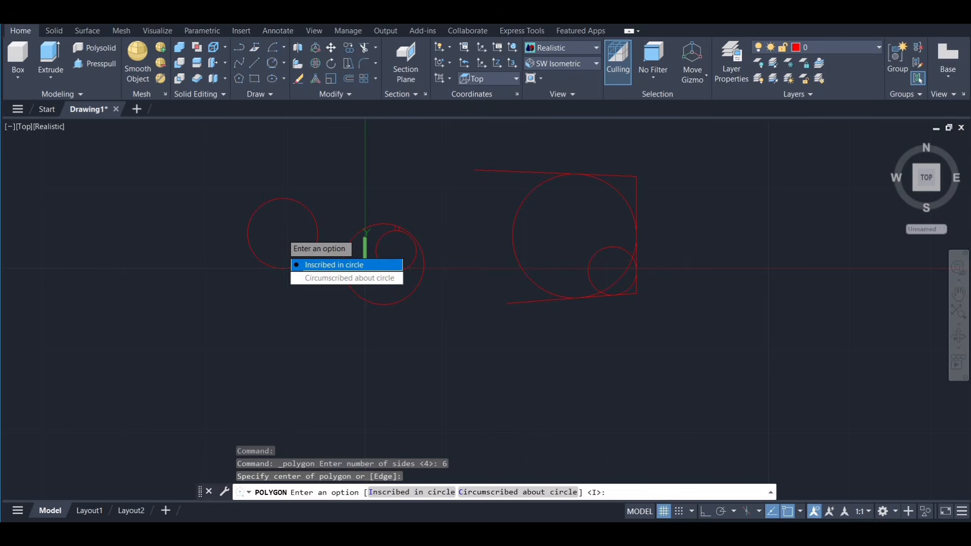
click(333, 265)
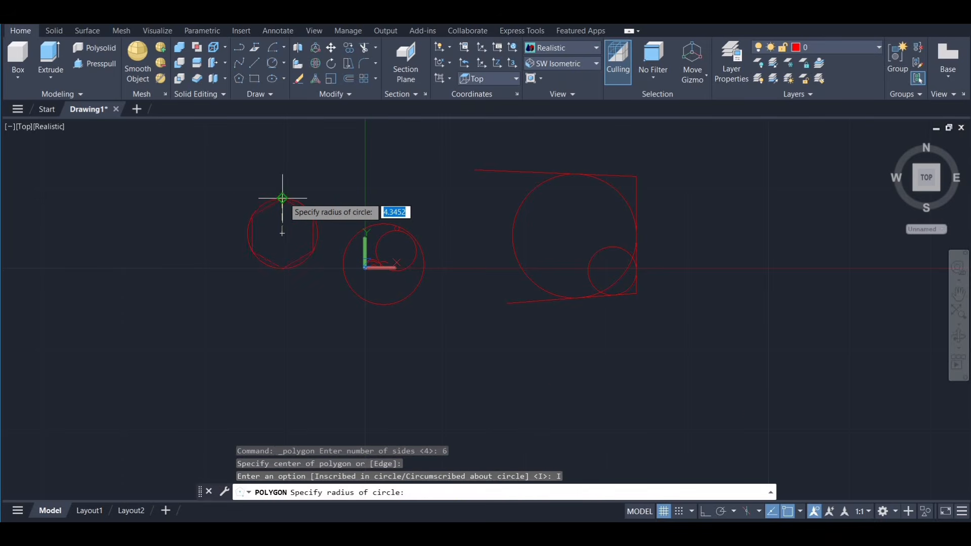
scroll(282, 199, up, 3)
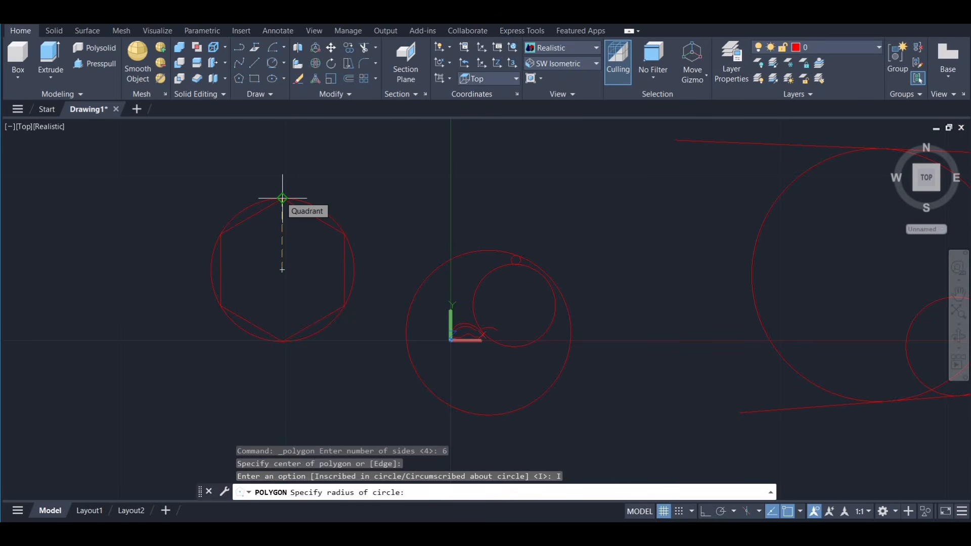
click(282, 198)
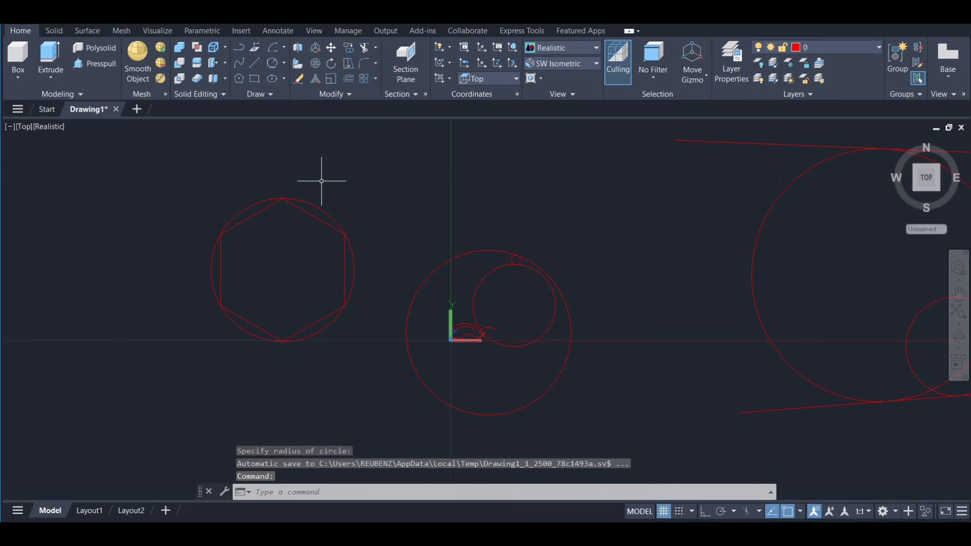
Draw a second 6-sided polygon circumscribed about the same circle, using its center and top quadrant.
text(pol)
key(Return)
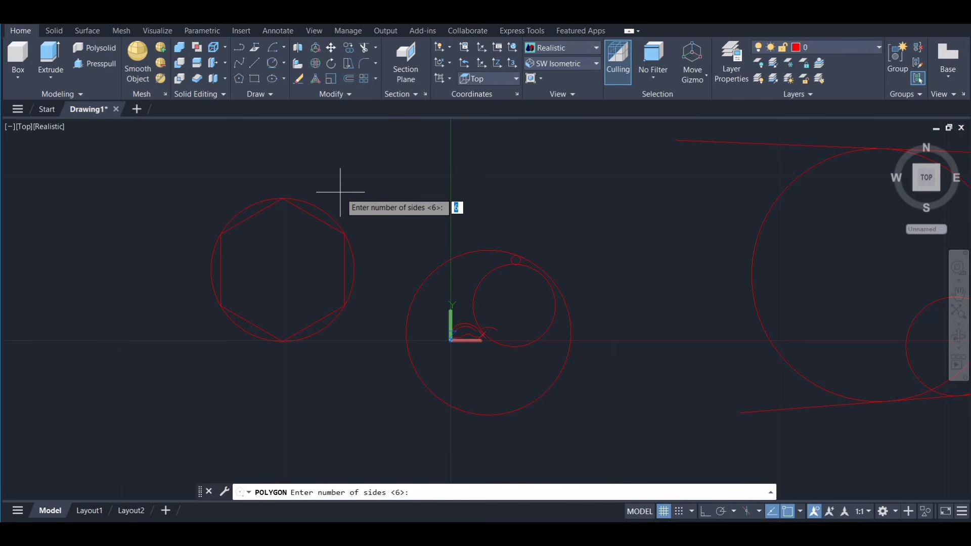
key(Return)
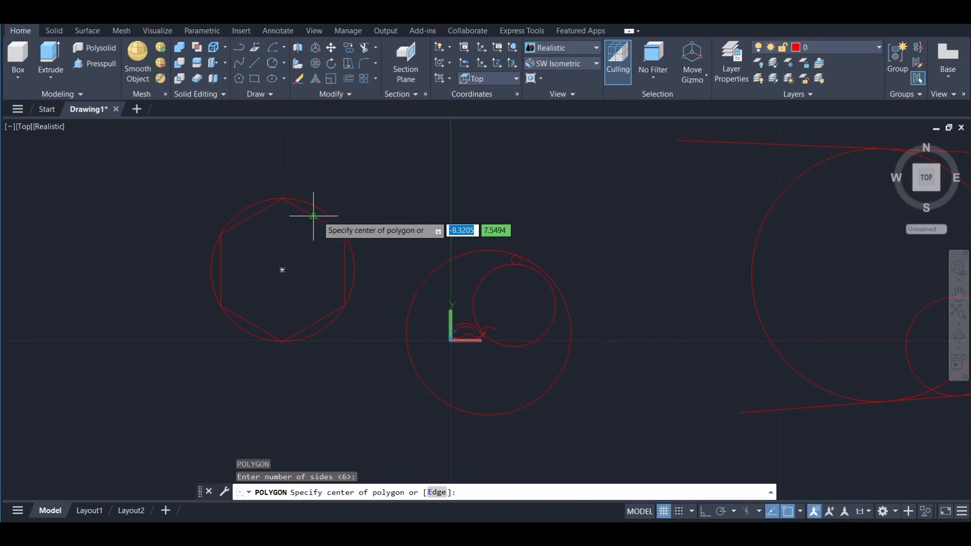
click(282, 271)
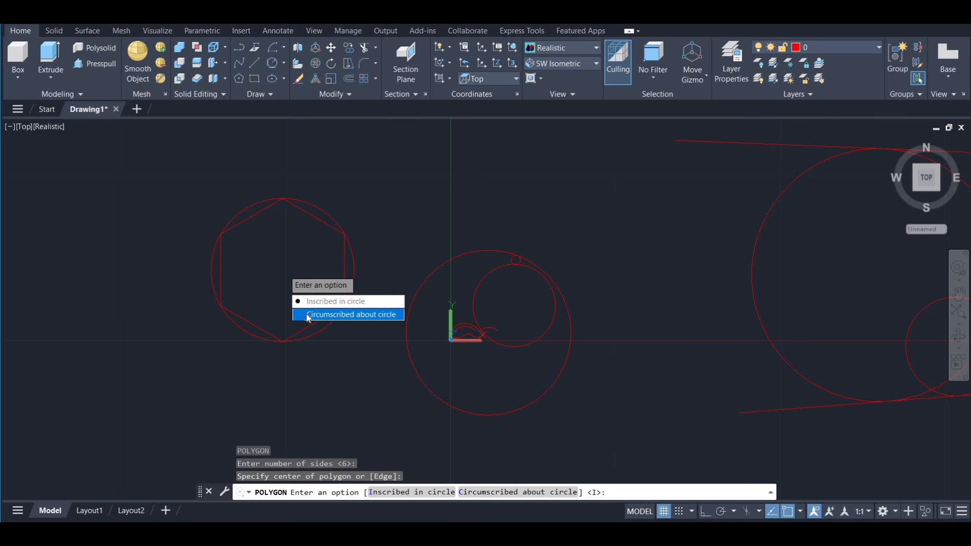
click(323, 314)
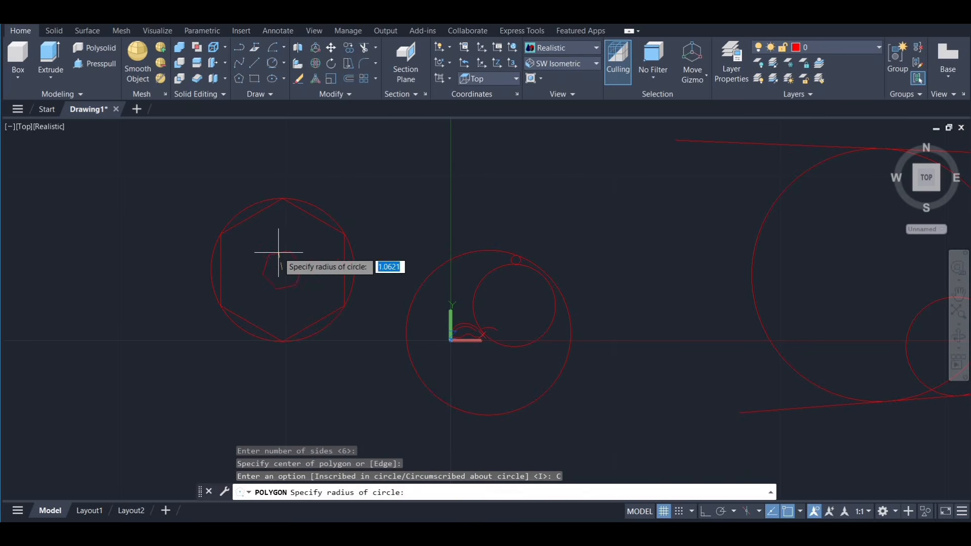
click(282, 198)
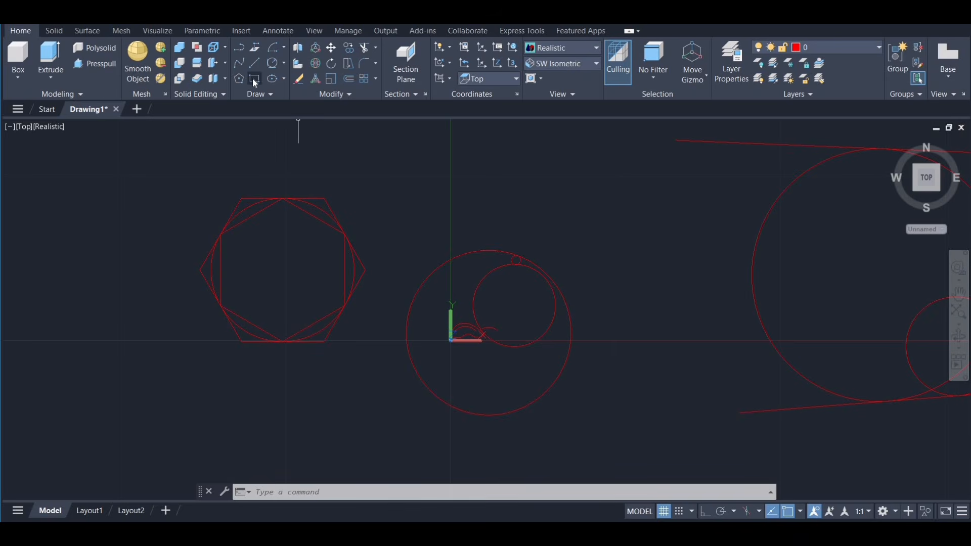
Draw a wide horizontal rectangle by two opposite corners in the empty area above the U shape.
click(254, 80)
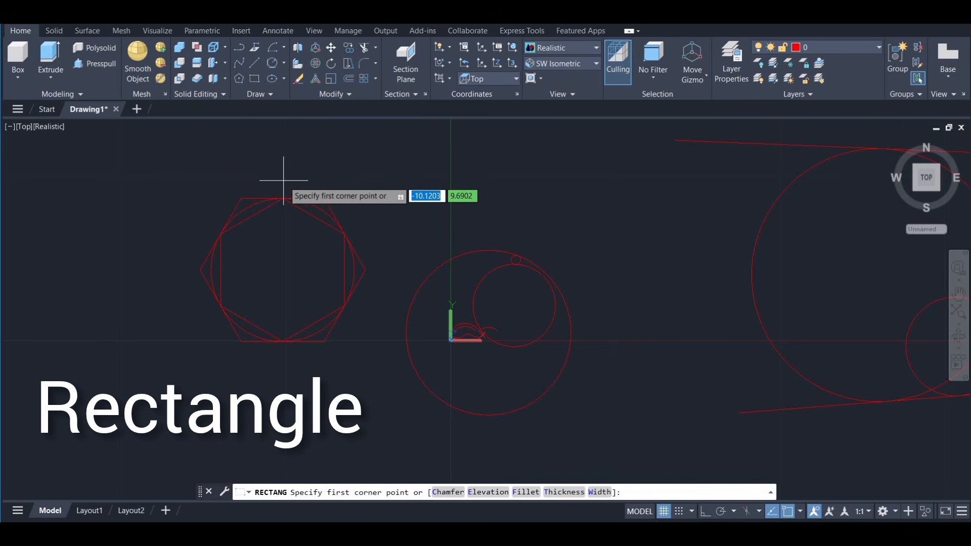
scroll(283, 181, down, 5)
middle_drag(450, 177, 323, 263)
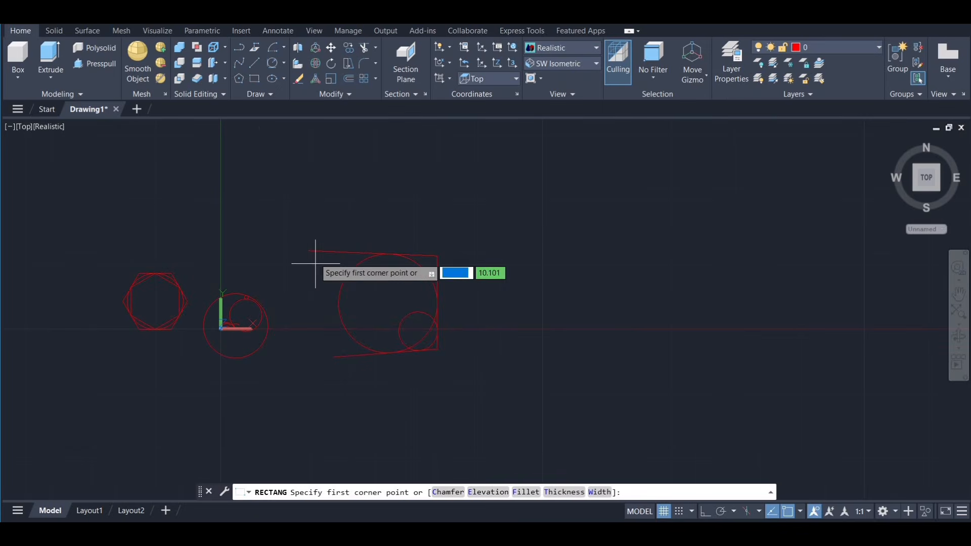
click(258, 151)
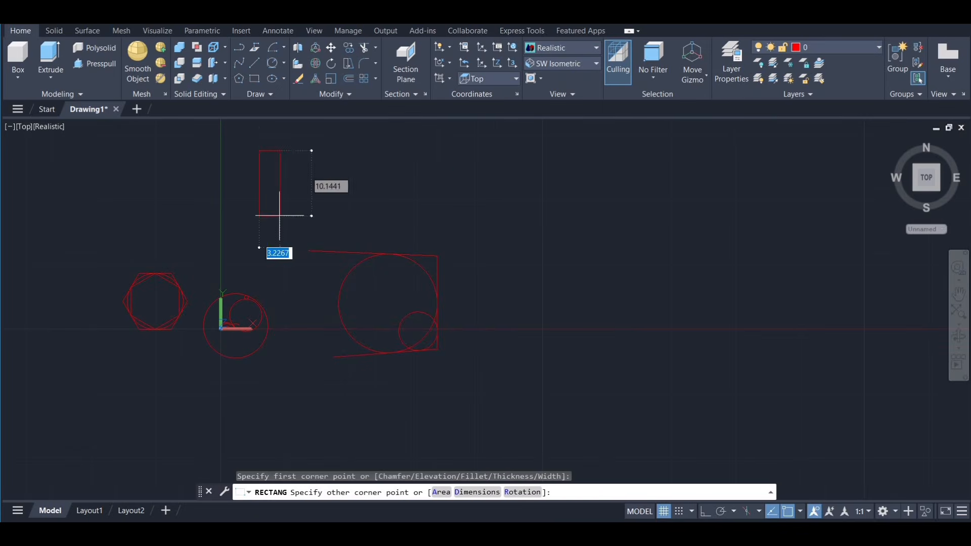
click(443, 220)
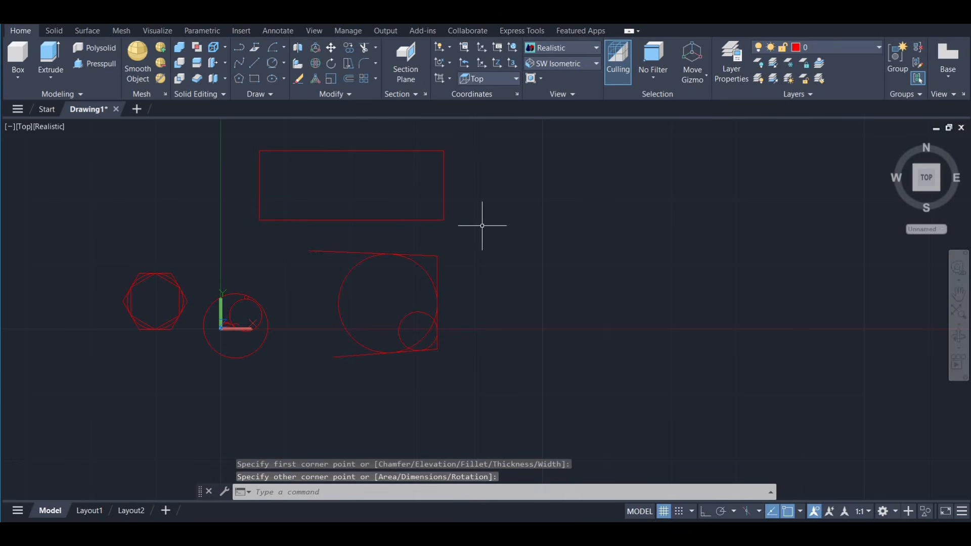
Draw a tall, narrow ellipse with a vertical major axis on the positive X side of the rectangle with the Center method.
click(283, 79)
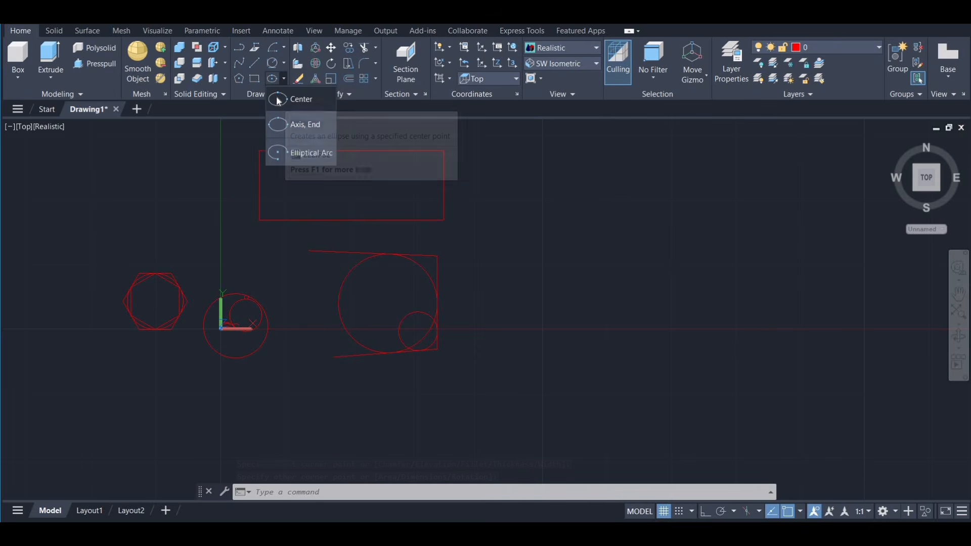
click(278, 100)
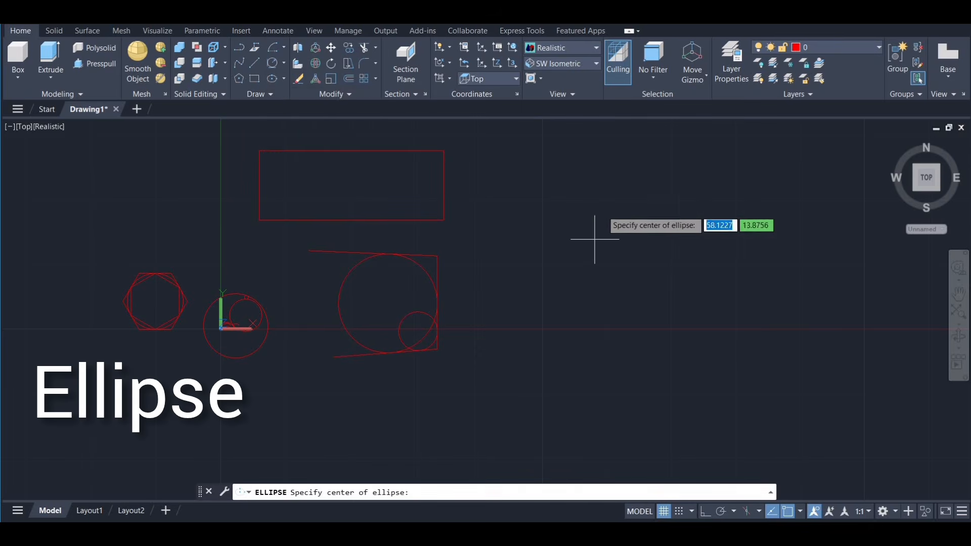
click(574, 172)
click(574, 360)
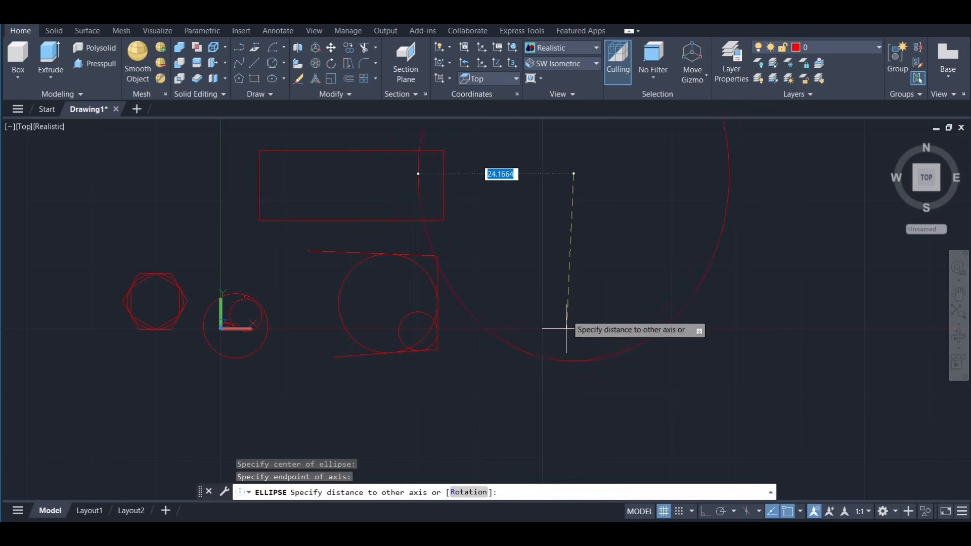
click(570, 226)
scroll(605, 230, down, 3)
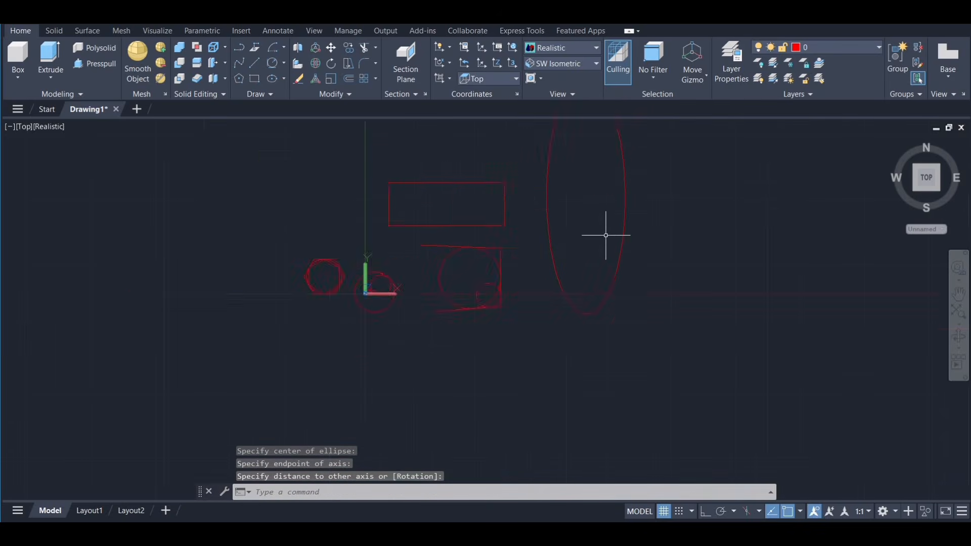
middle_drag(611, 205, 595, 265)
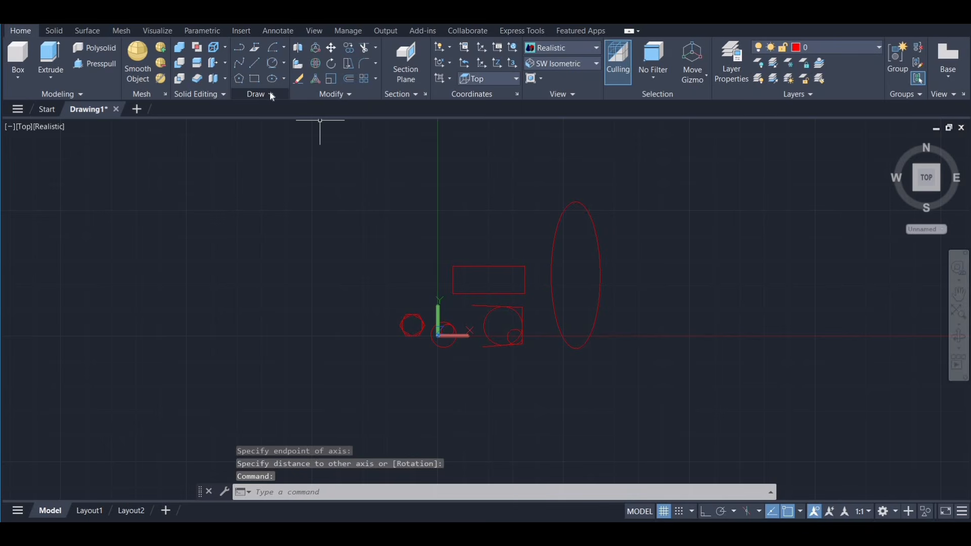
In the SW Isometric view, draw a helix in the empty area beyond the rectangle with base radius 10, top radius 5 and height 20.
click(917, 193)
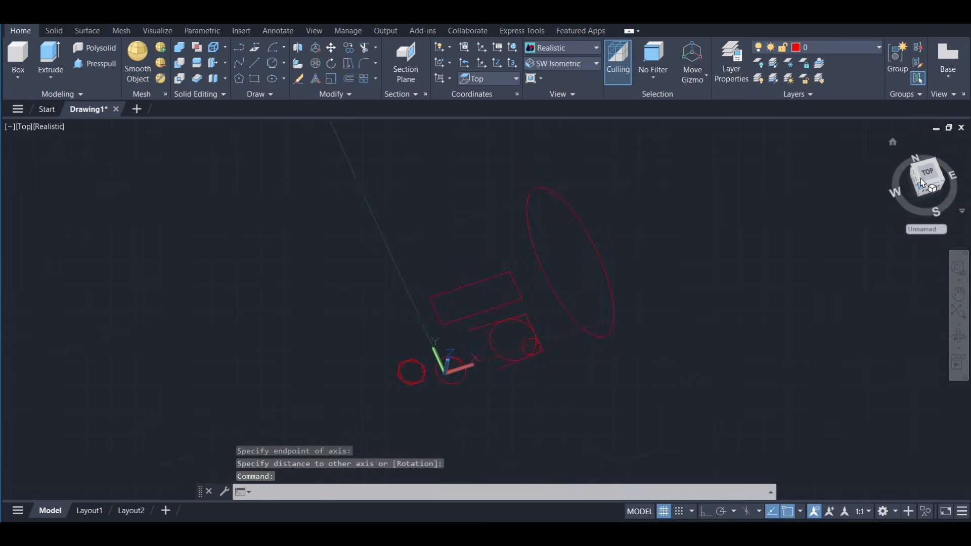
click(272, 95)
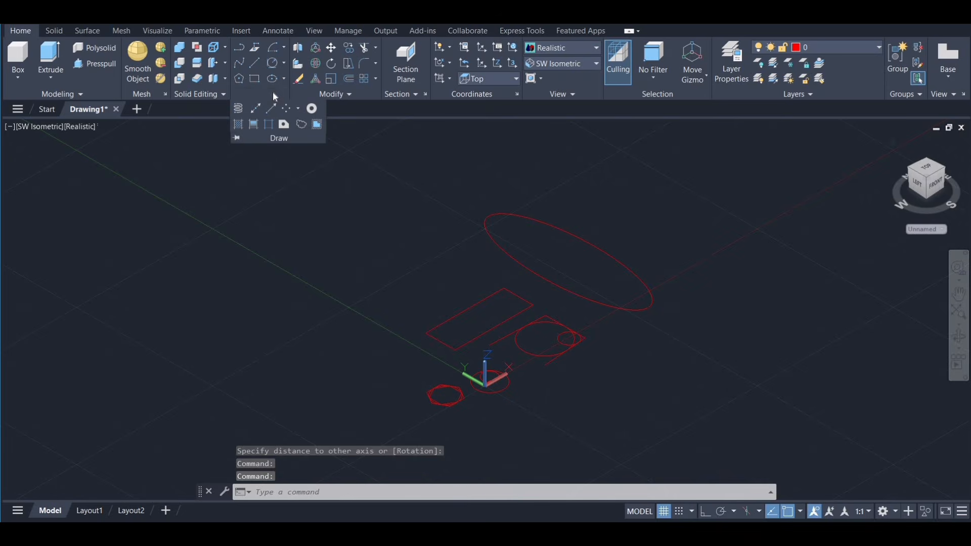
click(237, 111)
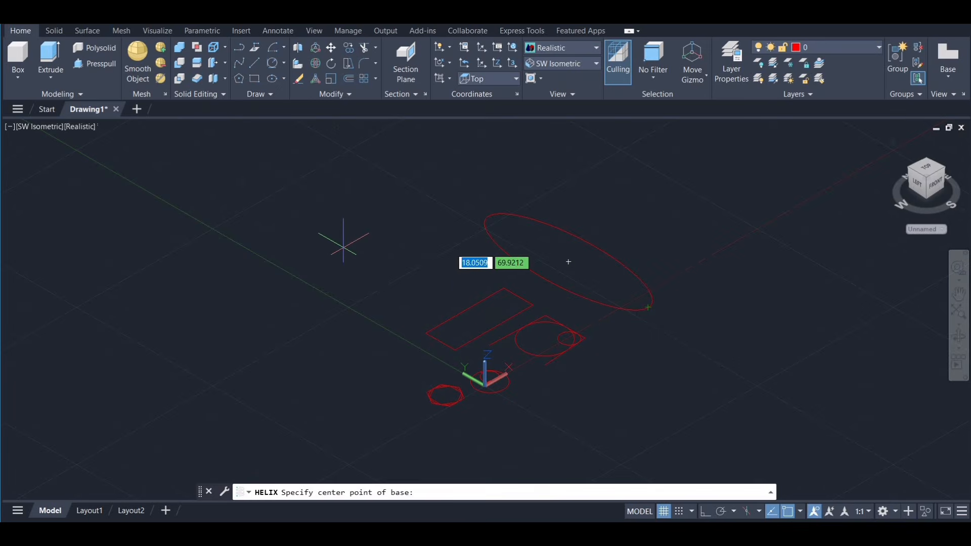
click(344, 247)
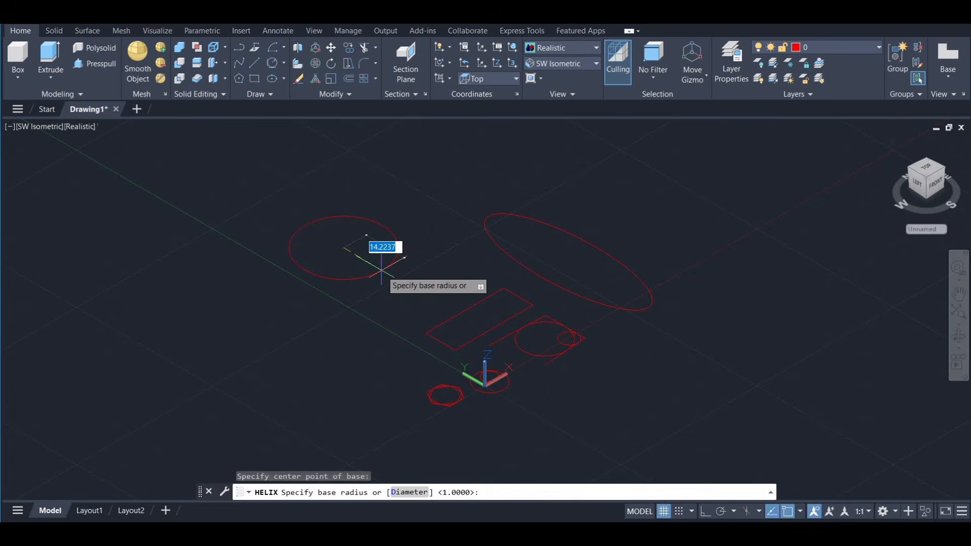
text(10)
key(Return)
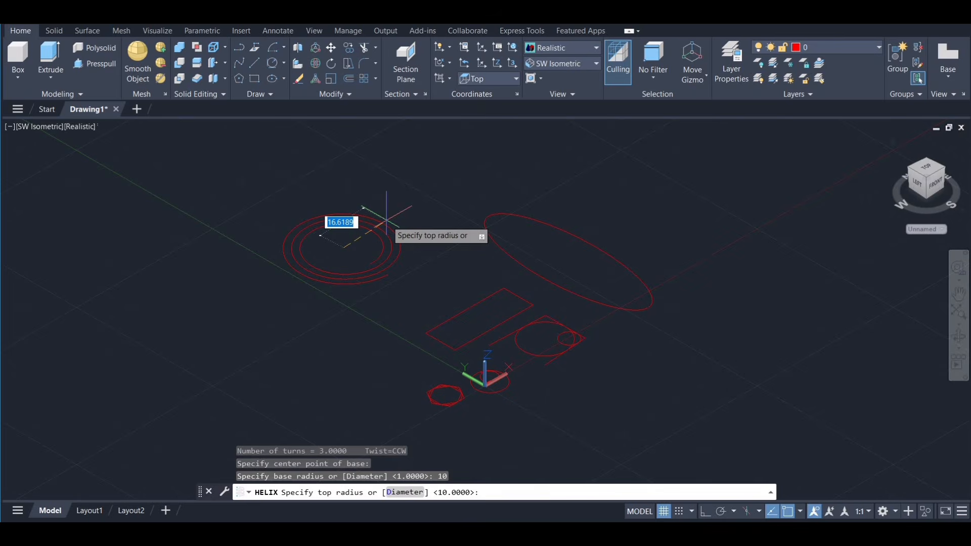
text(5)
key(Return)
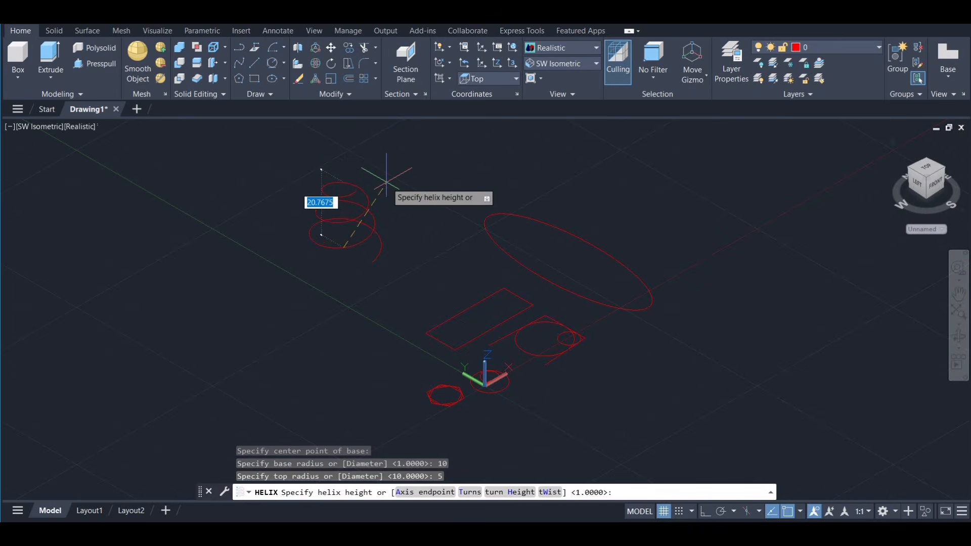
text(20)
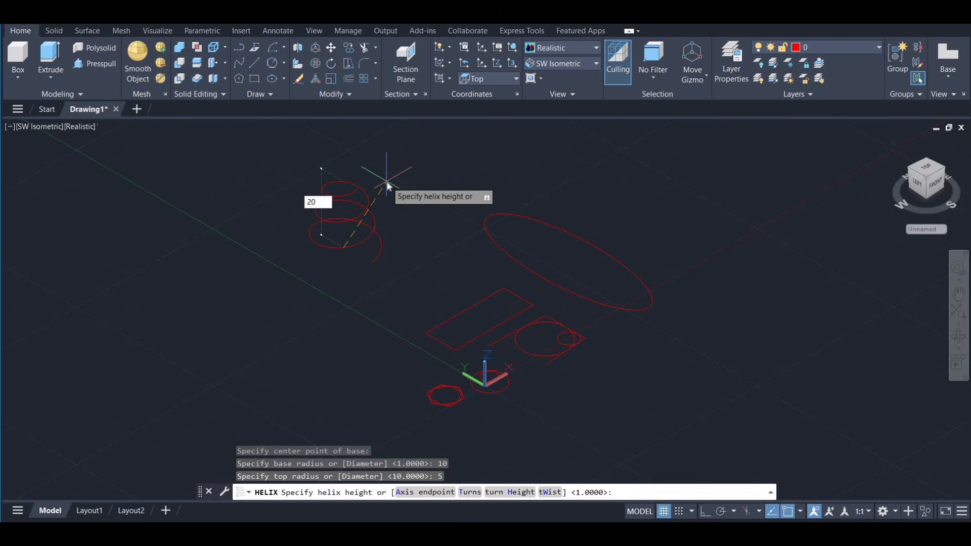
key(Return)
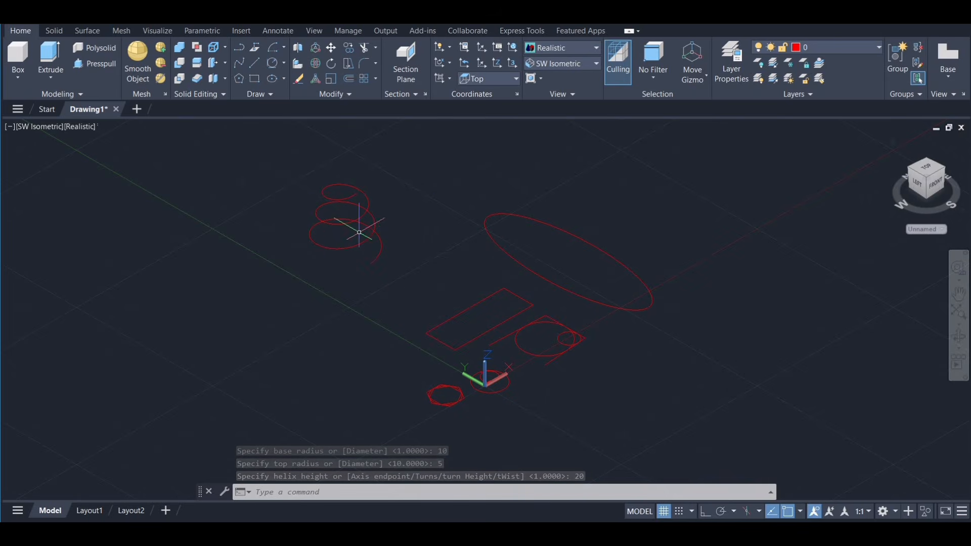
Inspect the helix from the top and SW Isometric views, and stretch its base endpoint outward to a base radius of about 15.7.
click(928, 169)
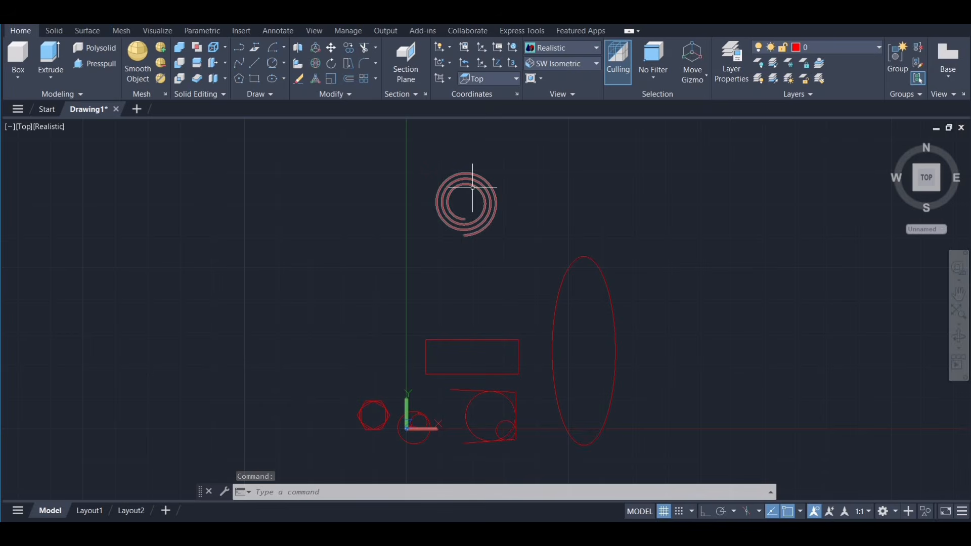
click(913, 190)
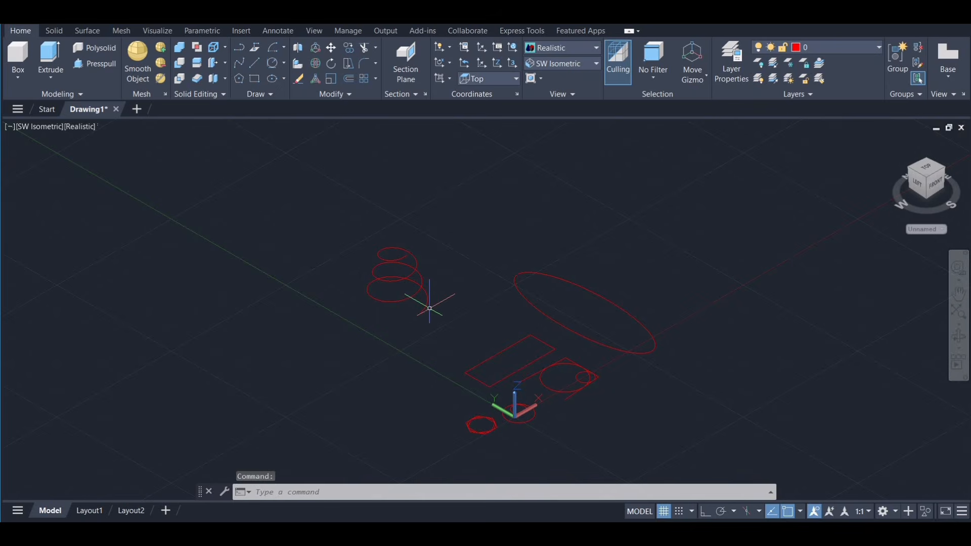
click(426, 307)
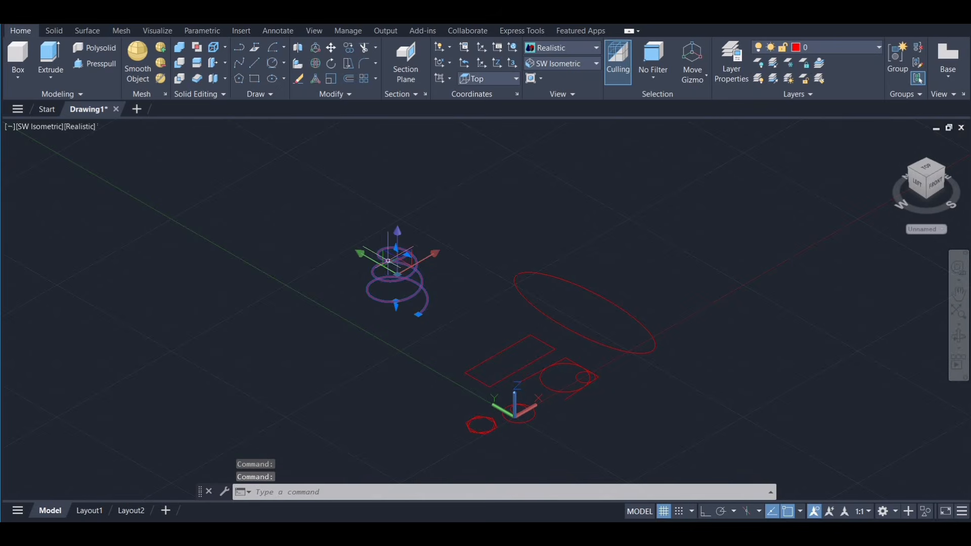
scroll(398, 277, up, 3)
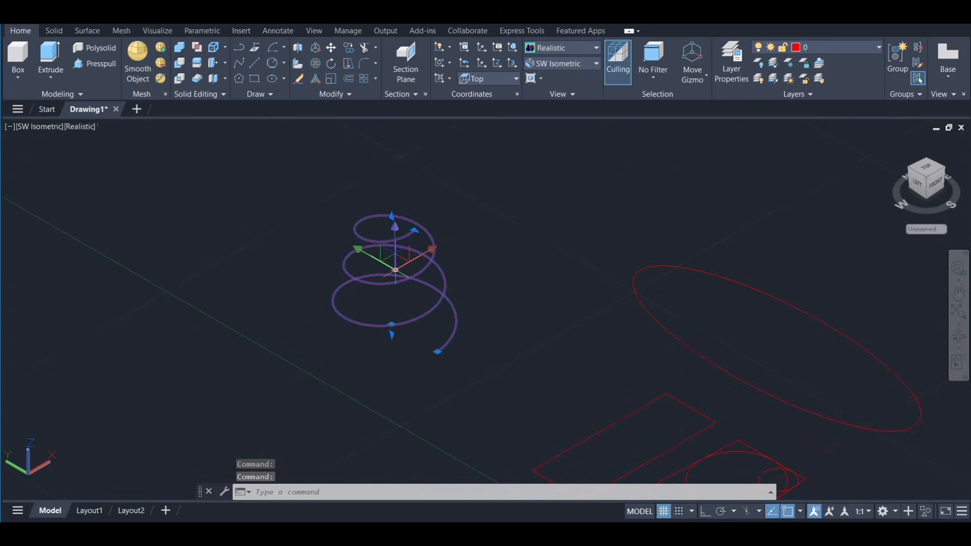
click(438, 352)
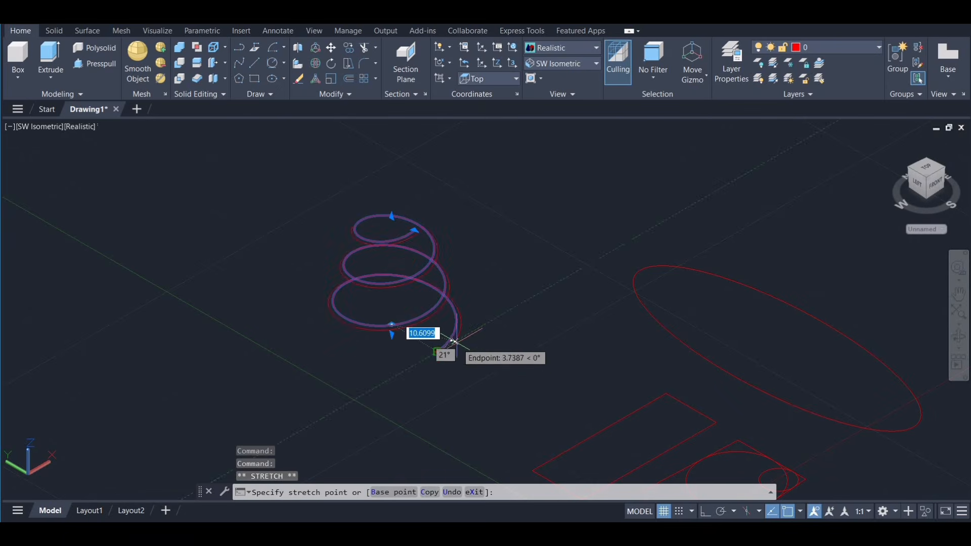
click(491, 342)
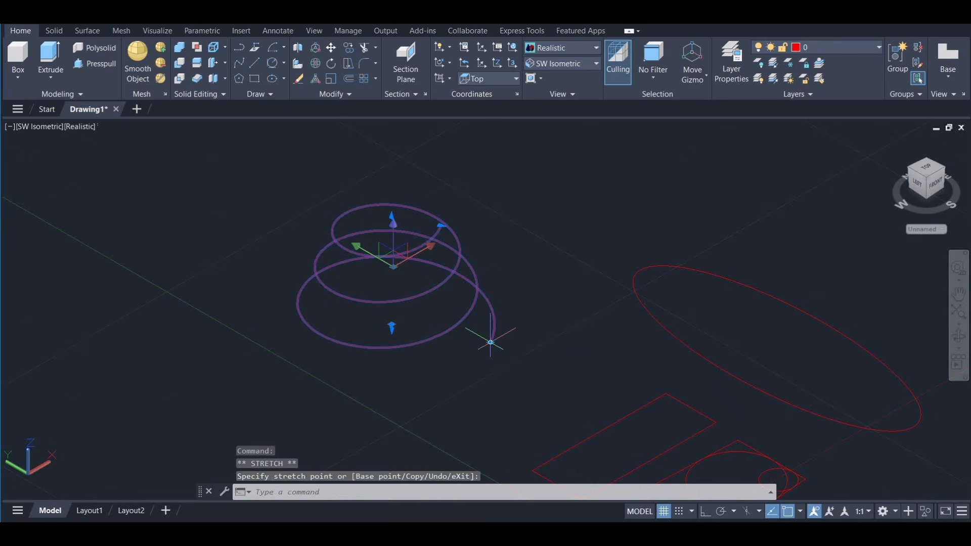
Edit the helix's properties to 5 turns, base radius 20 and top radius 20, keeping the CCW twist.
click(440, 225)
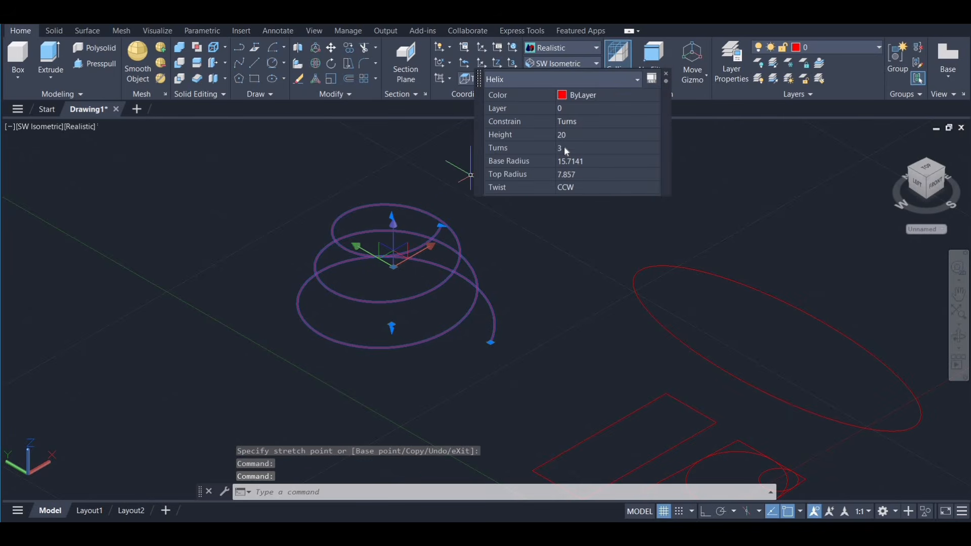
click(582, 148)
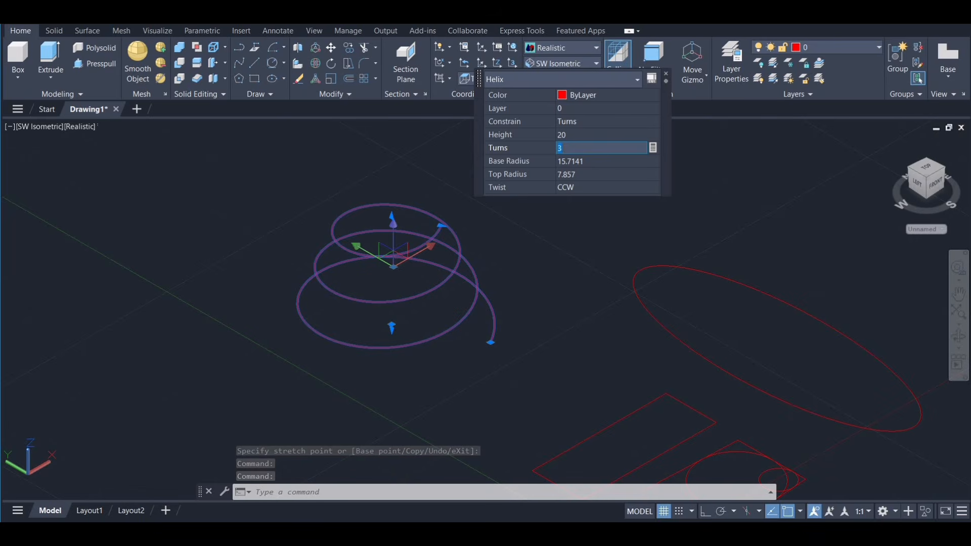
text(5)
key(Tab)
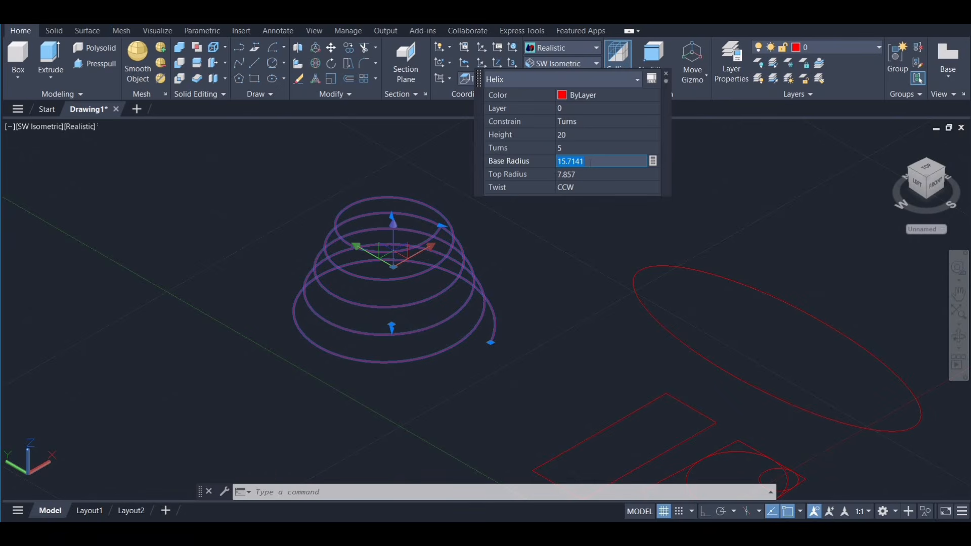
text(20)
click(587, 174)
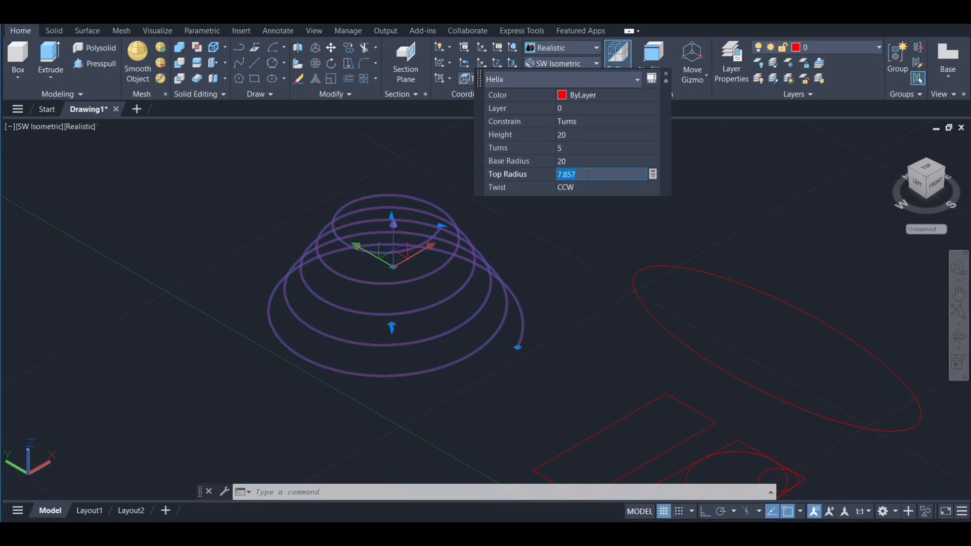
text(20)
click(599, 187)
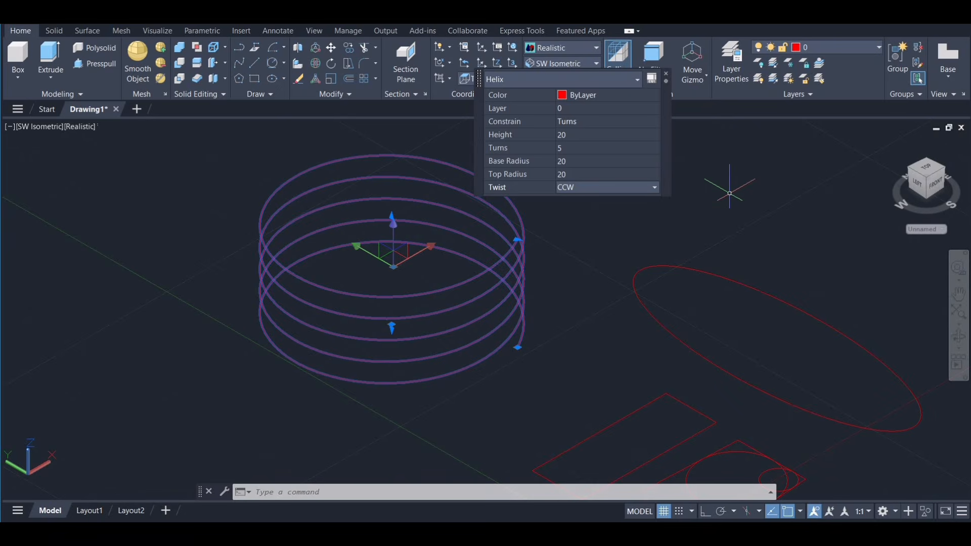
key(Escape)
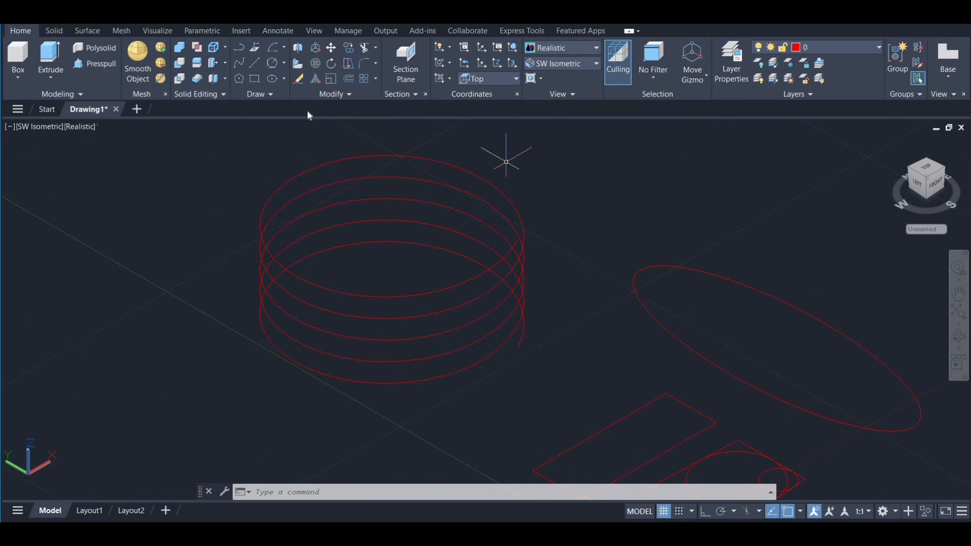
Return to the Top view with all the drawn shapes in sight.
scroll(360, 287, down, 2)
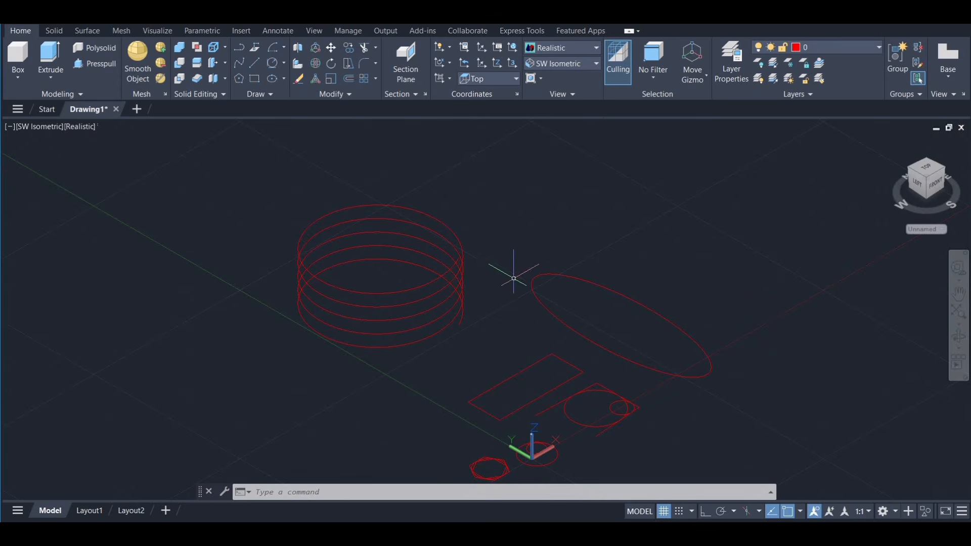
scroll(623, 261, down, 2)
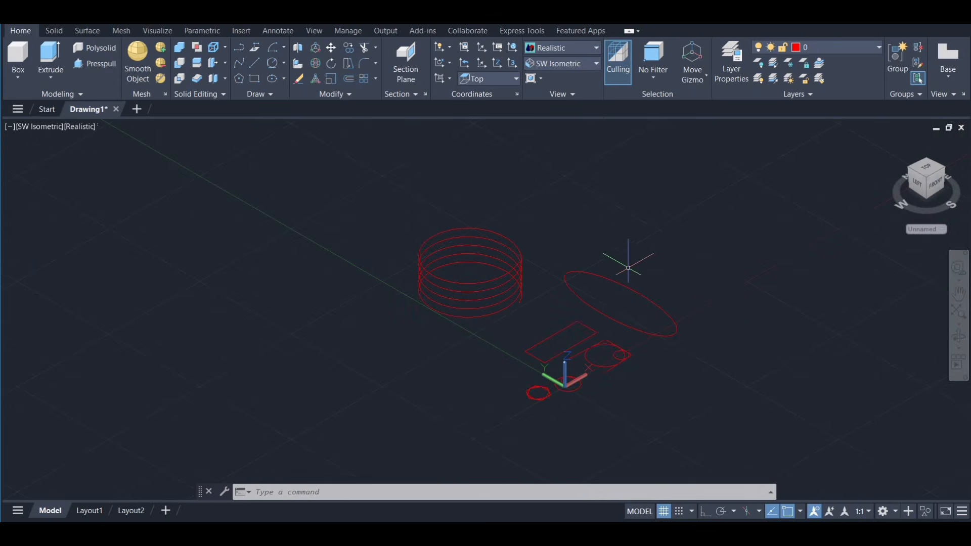
click(928, 172)
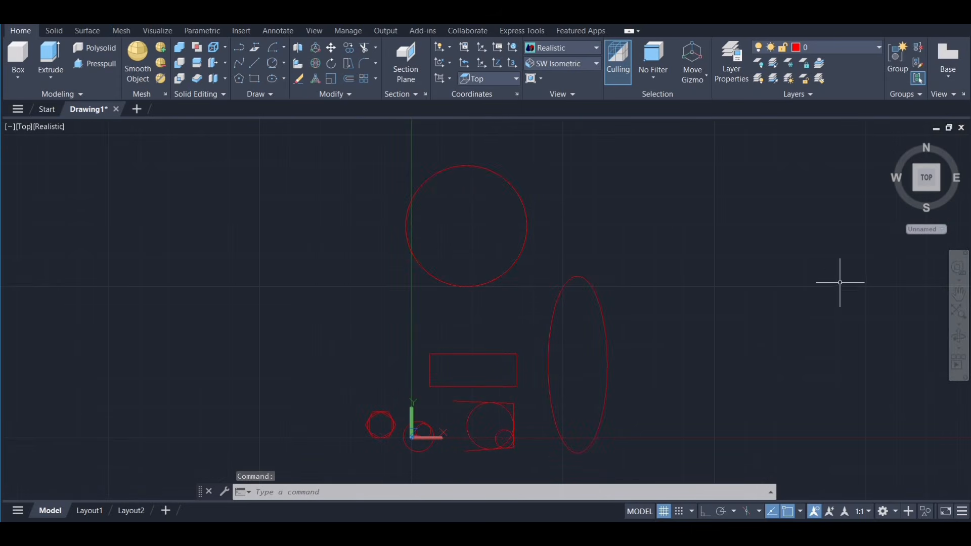